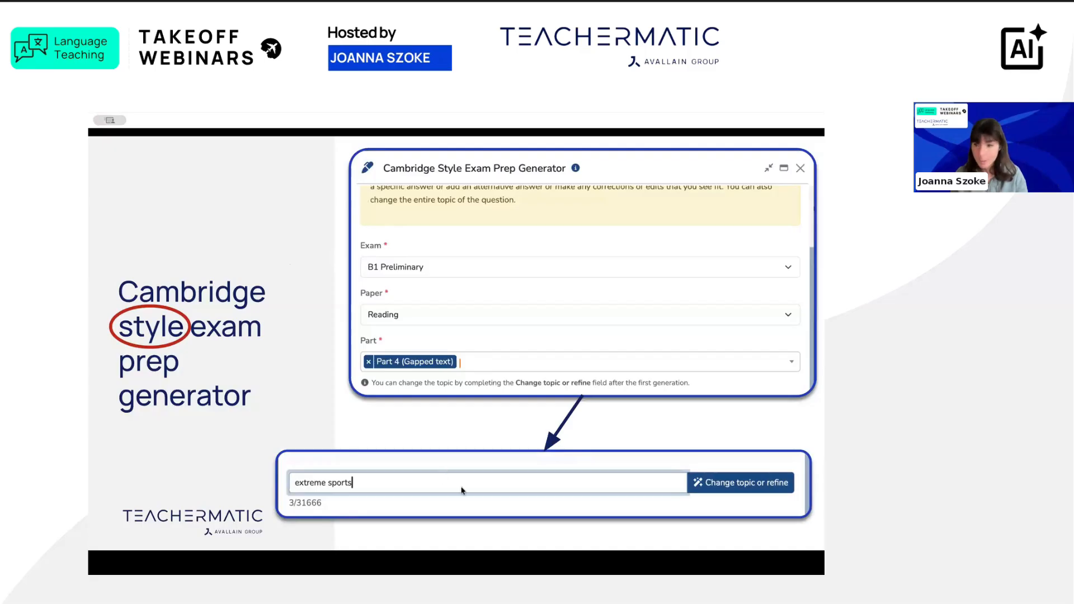
Exit the full-screen slideshow and switch to TeacherMatic's generator page in the browser
{"action": "key", "text": "Escape"}
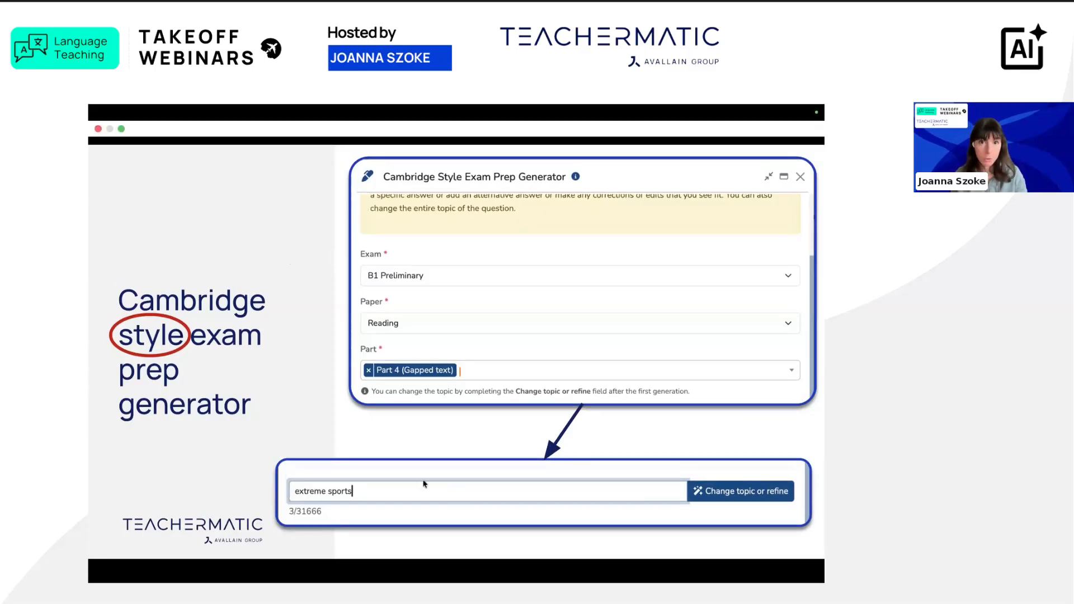
{"action": "key", "text": "ctrl+Up"}
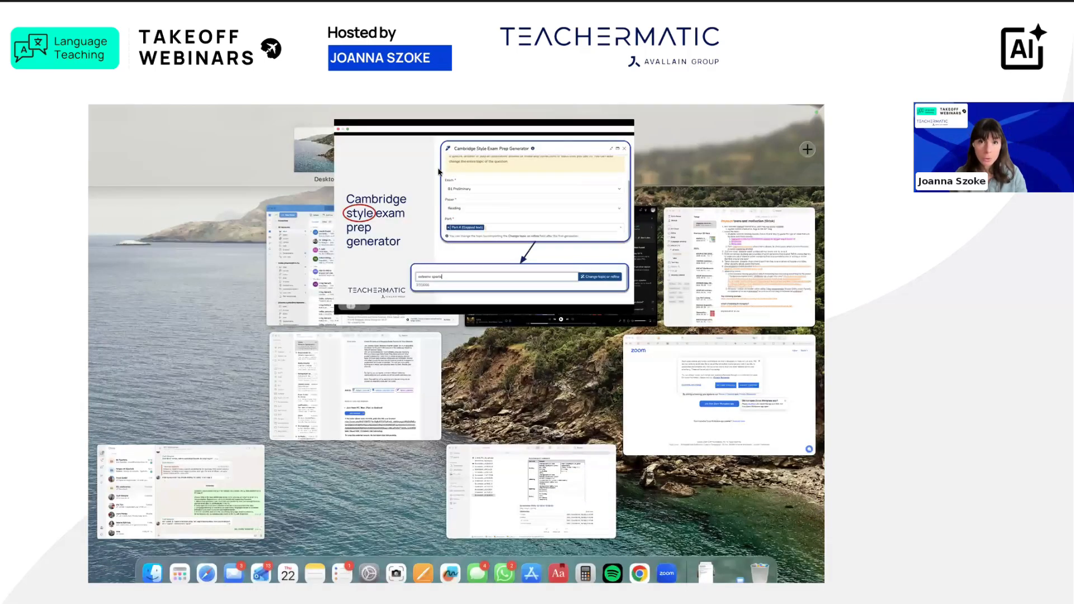
{"action": "left_click", "coordinate": [413, 150]}
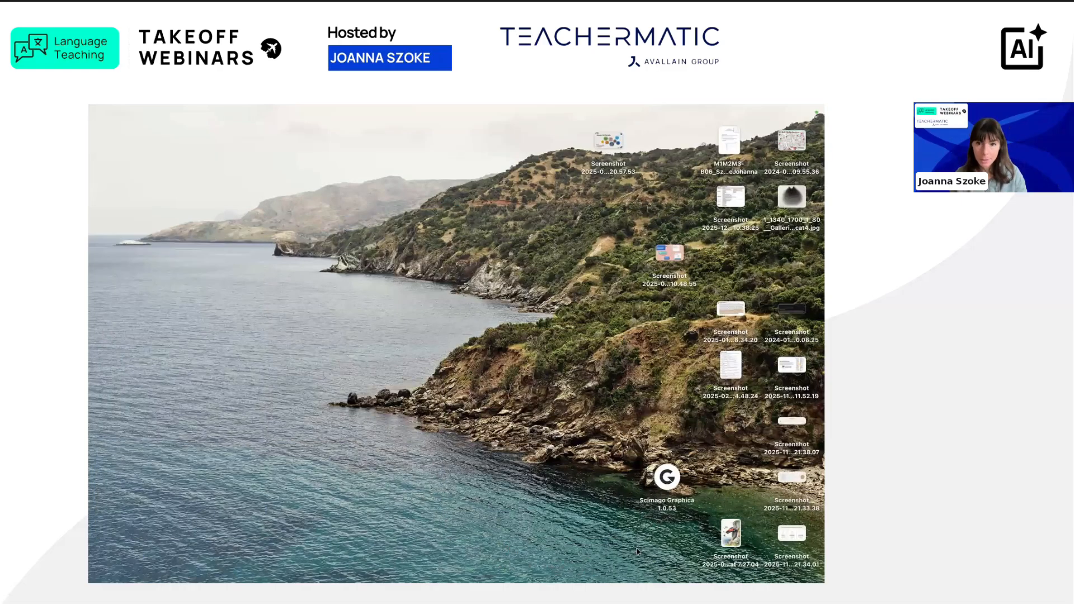
{"action": "key", "text": "ctrl+Up"}
{"action": "left_click", "coordinate": [639, 564]}
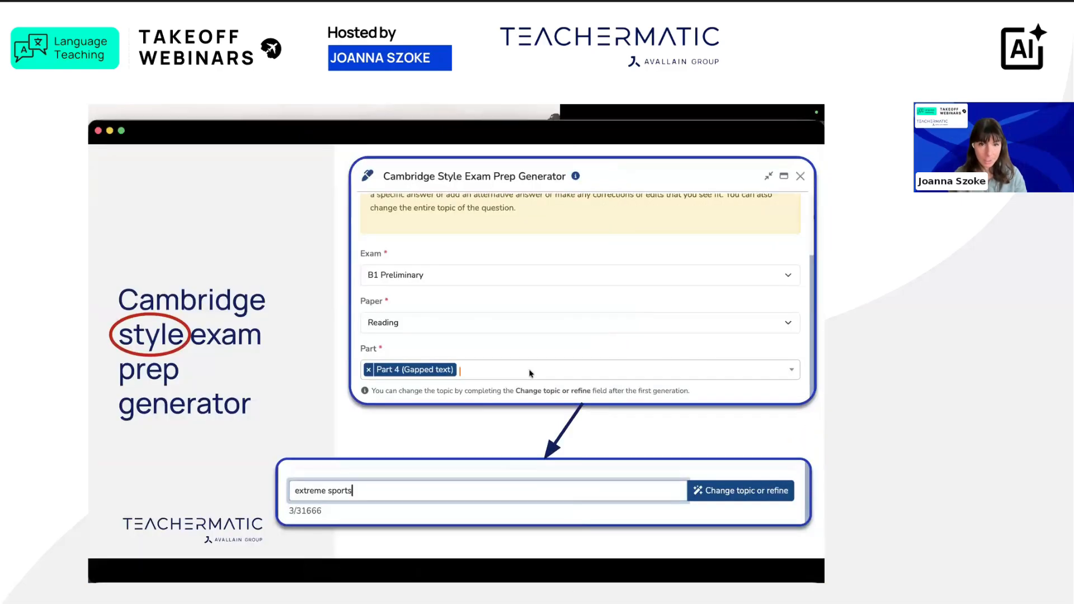
{"action": "key", "text": "Escape"}
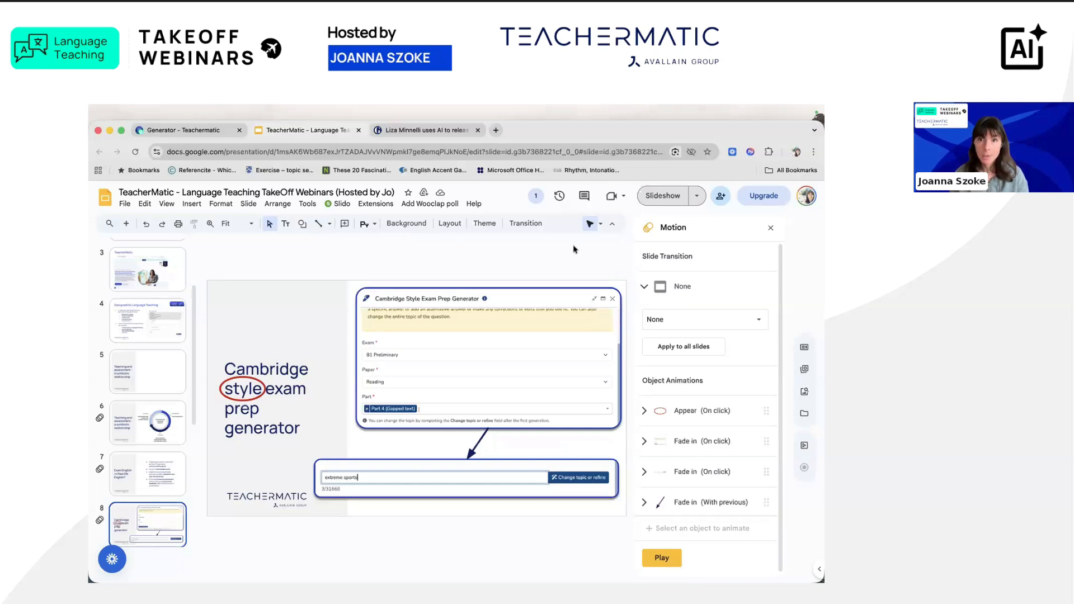
{"action": "left_click", "coordinate": [212, 132]}
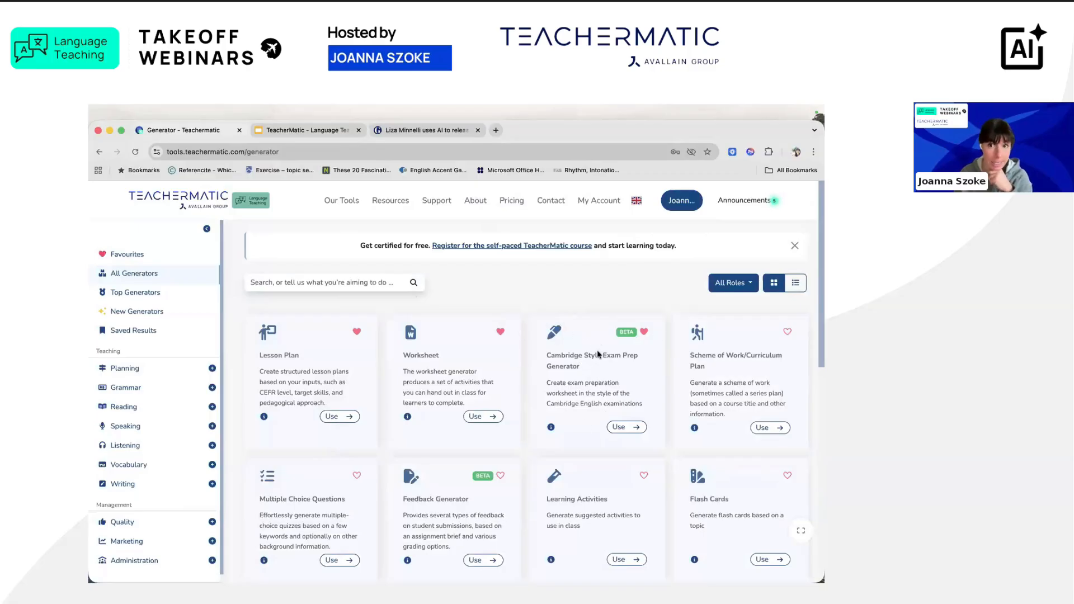
Open the Cambridge Style Exam Prep Generator and read its information on covered exam parts and how to use it
{"action": "left_click", "coordinate": [636, 428]}
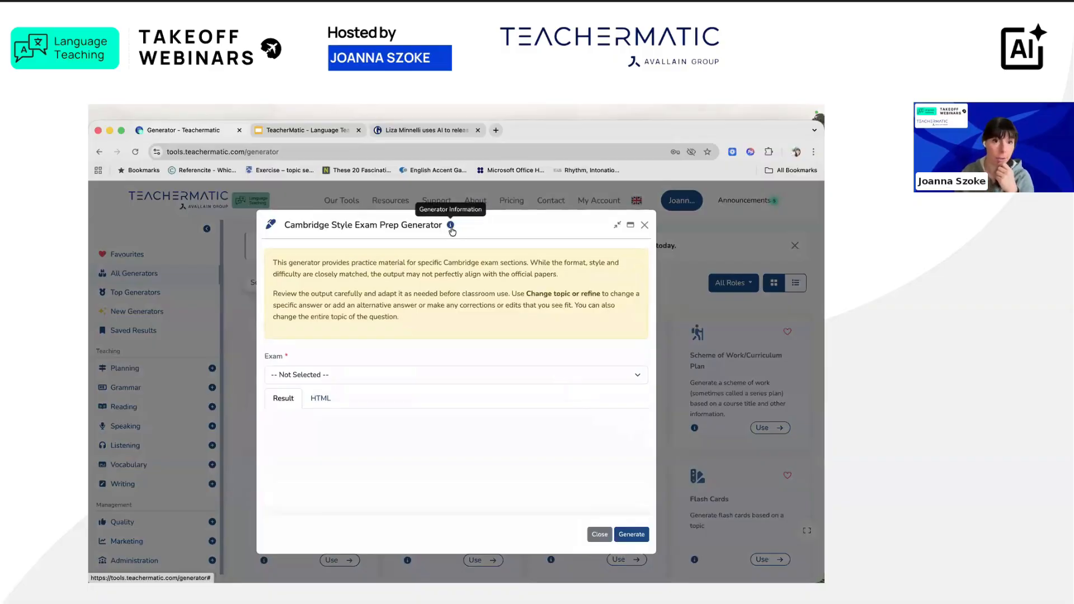
{"action": "left_click", "coordinate": [451, 226]}
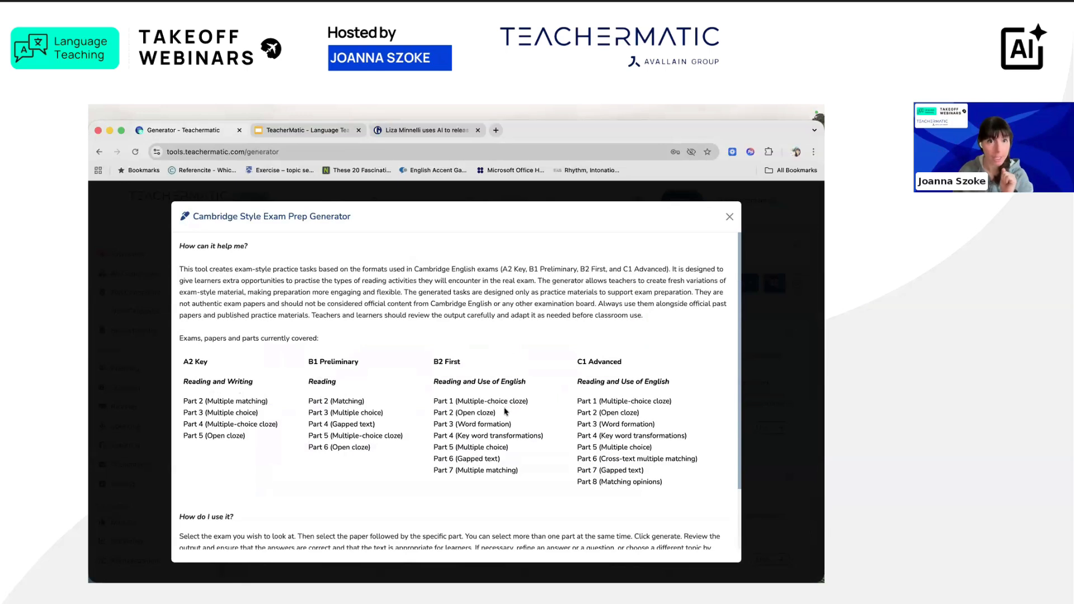
{"action": "scroll", "coordinate": [503, 425], "scroll_direction": "down", "scroll_amount": 3}
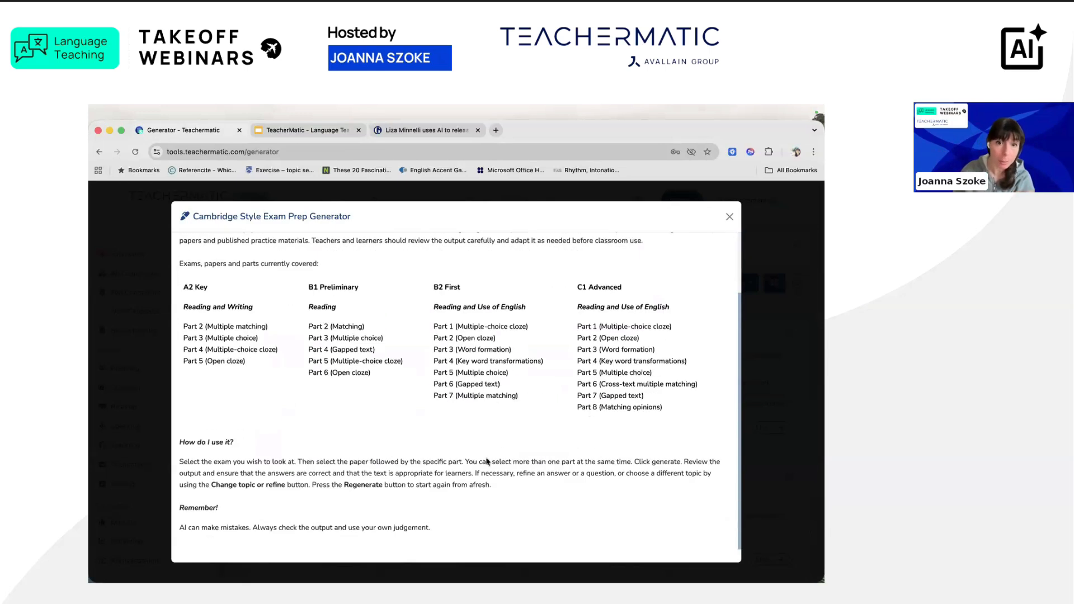
{"action": "left_click_drag", "start_coordinate": [184, 461], "coordinate": [500, 487]}
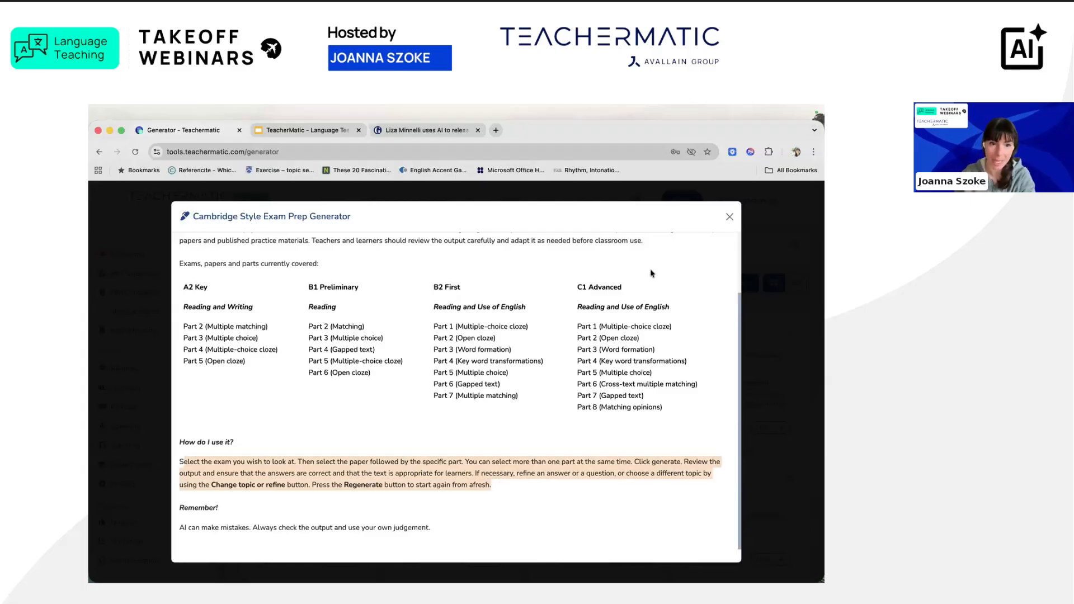
{"action": "left_click", "coordinate": [730, 219]}
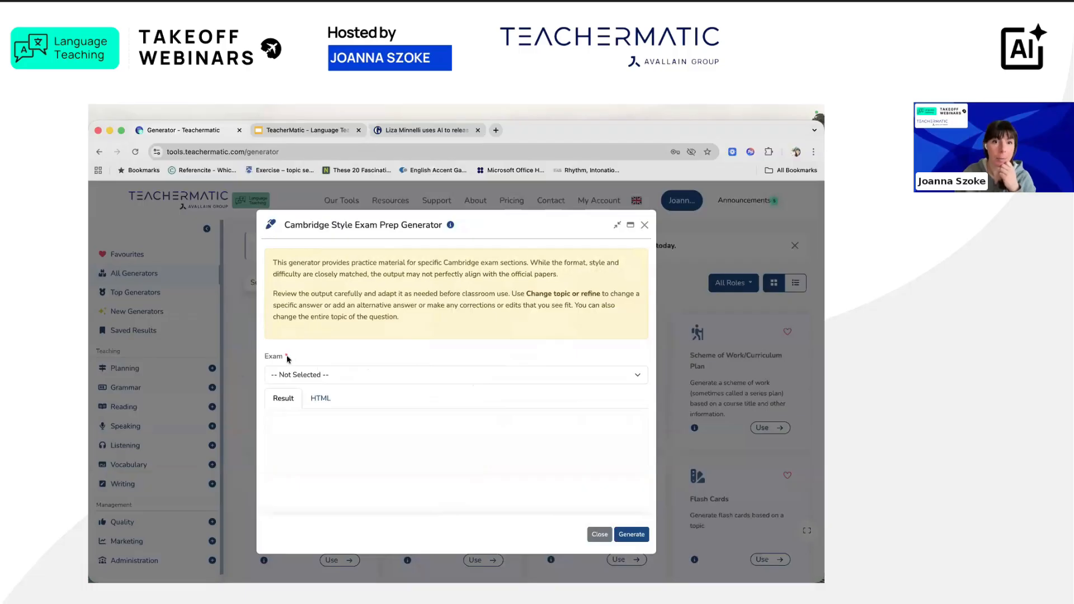
Generate a practice task for the B1 Preliminary exam, Reading paper, Part 4 (Gapped text)
{"action": "left_click", "coordinate": [405, 376]}
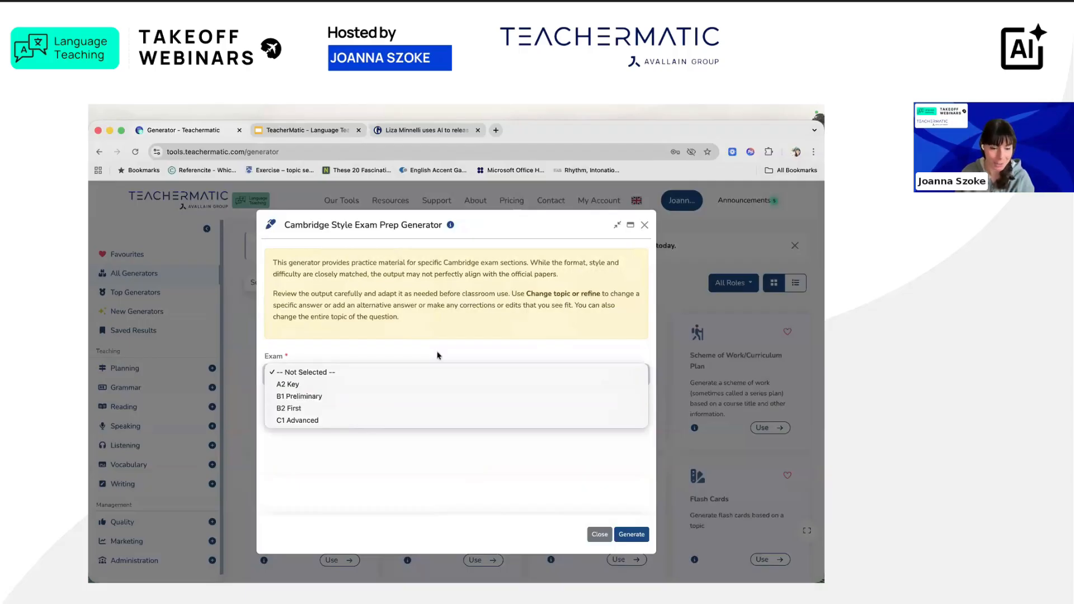
{"action": "left_click", "coordinate": [371, 397]}
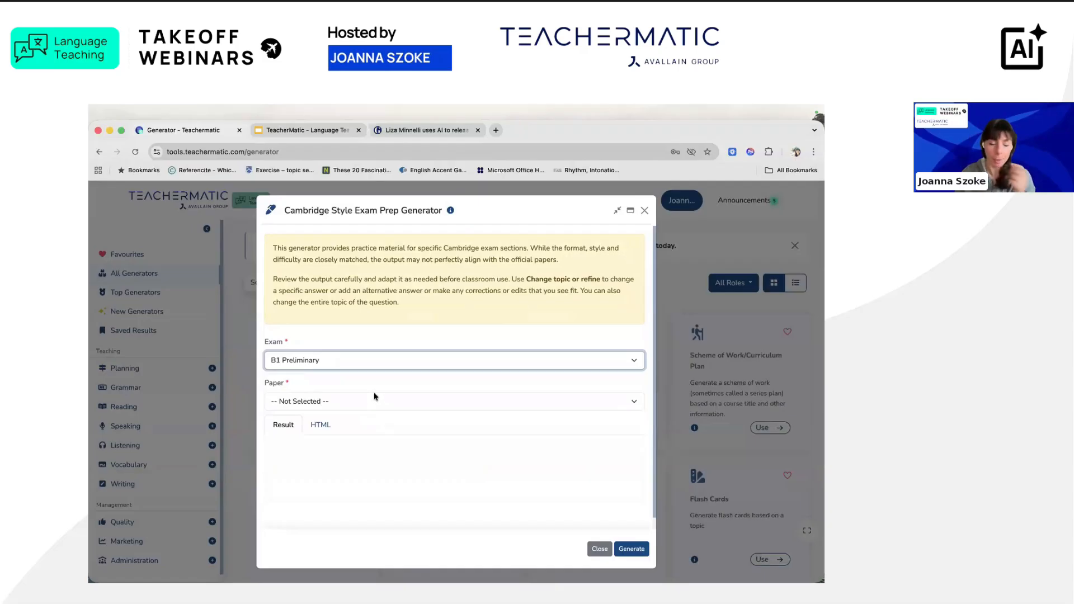
{"action": "left_click", "coordinate": [375, 403]}
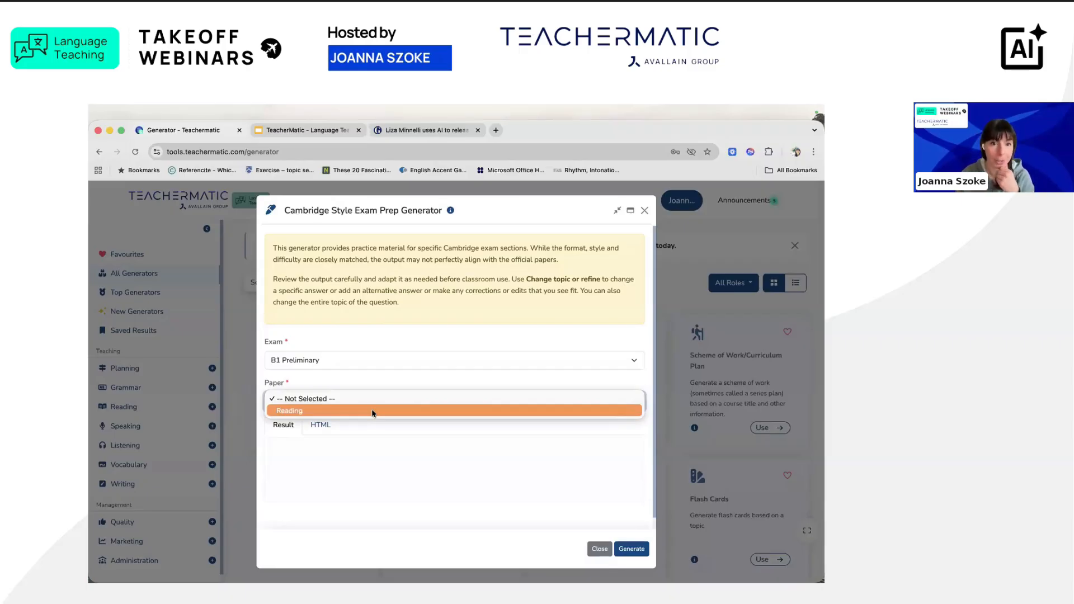
{"action": "left_click", "coordinate": [373, 411]}
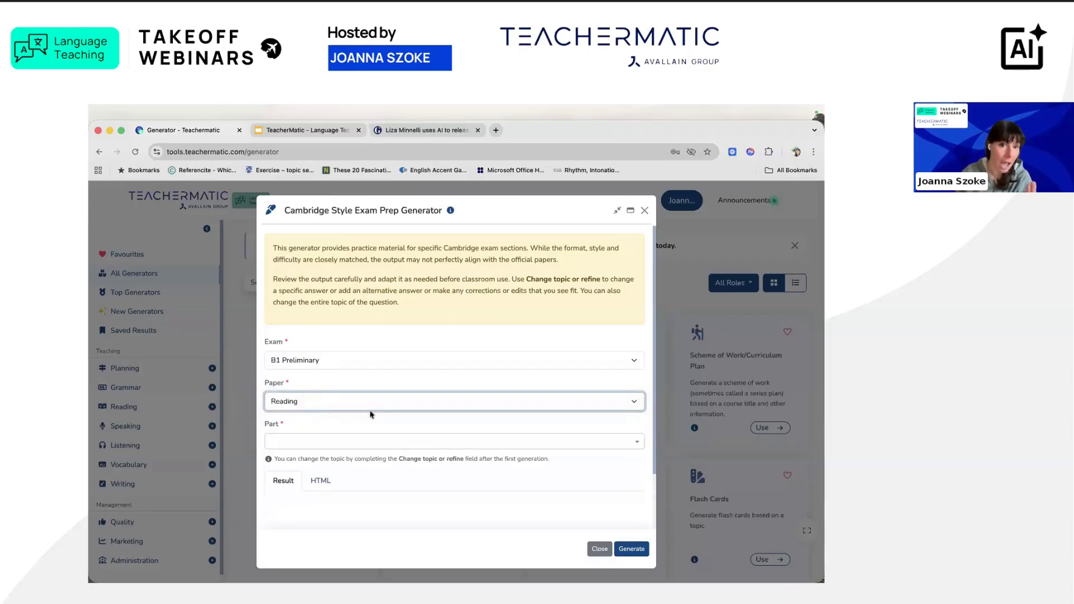
{"action": "left_click", "coordinate": [347, 445]}
{"action": "scroll", "coordinate": [350, 479], "scroll_direction": "down", "scroll_amount": 1}
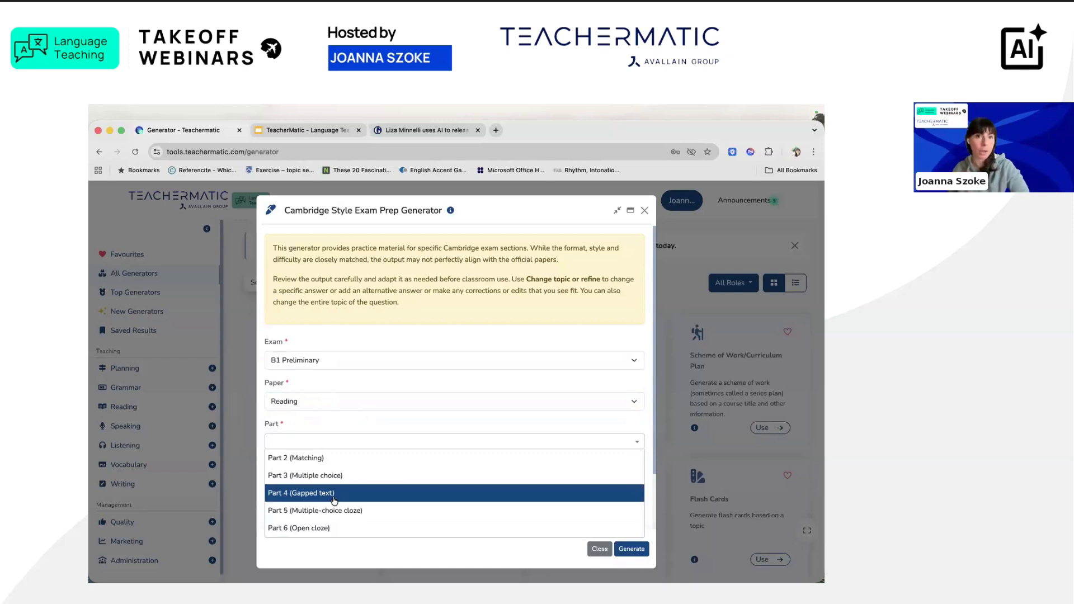
{"action": "left_click", "coordinate": [381, 493]}
{"action": "scroll", "coordinate": [388, 487], "scroll_direction": "down", "scroll_amount": 2}
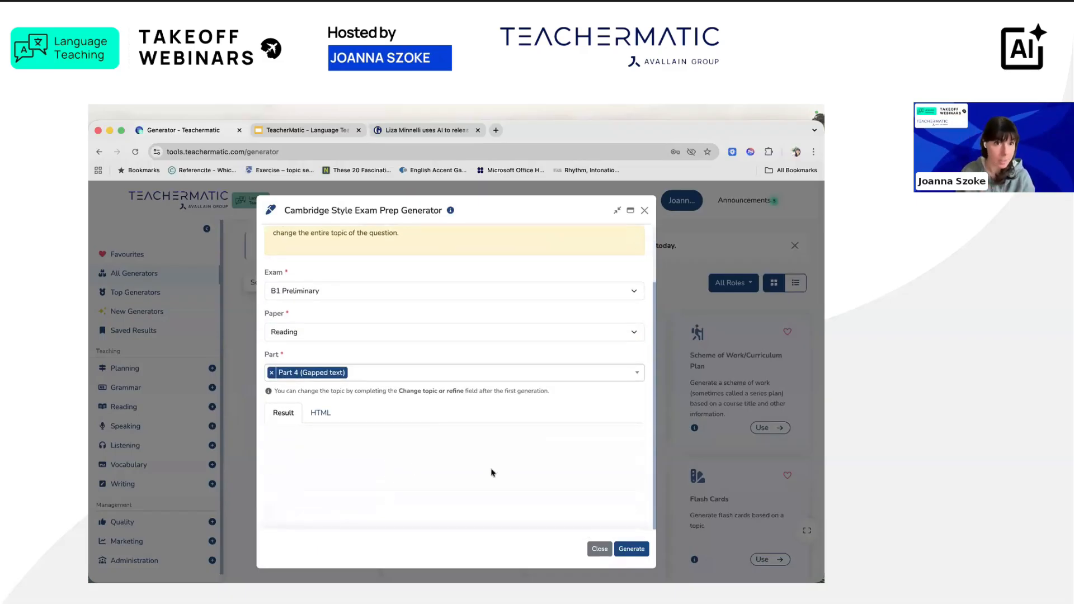
{"action": "left_click", "coordinate": [642, 556]}
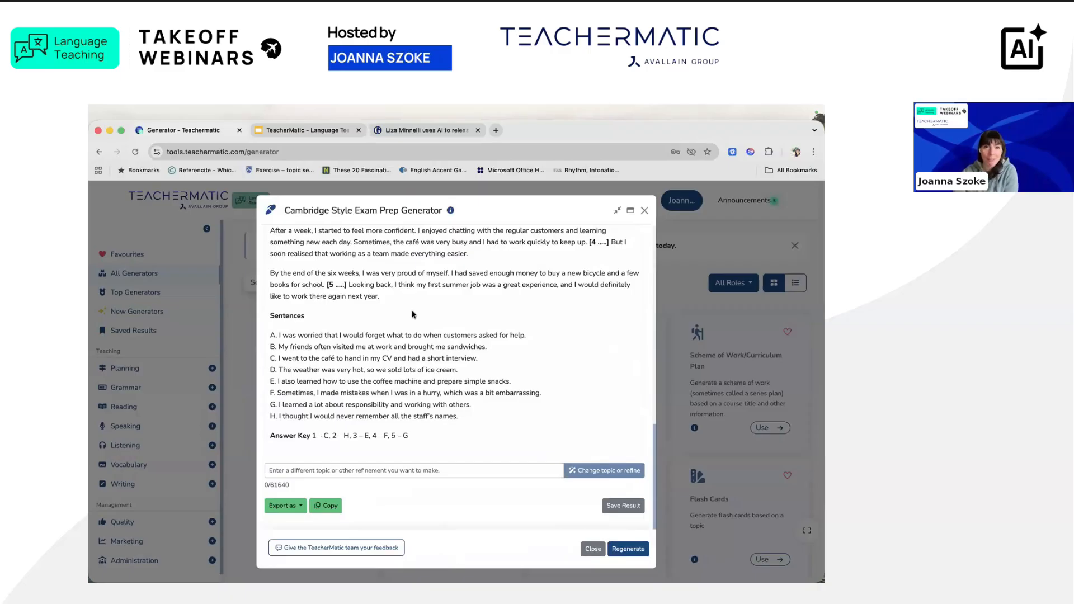
Review the generated gapped-text task, including the important notice, instructions, text, sentence options and answer key
{"action": "scroll", "coordinate": [441, 323], "scroll_direction": "up", "scroll_amount": 5}
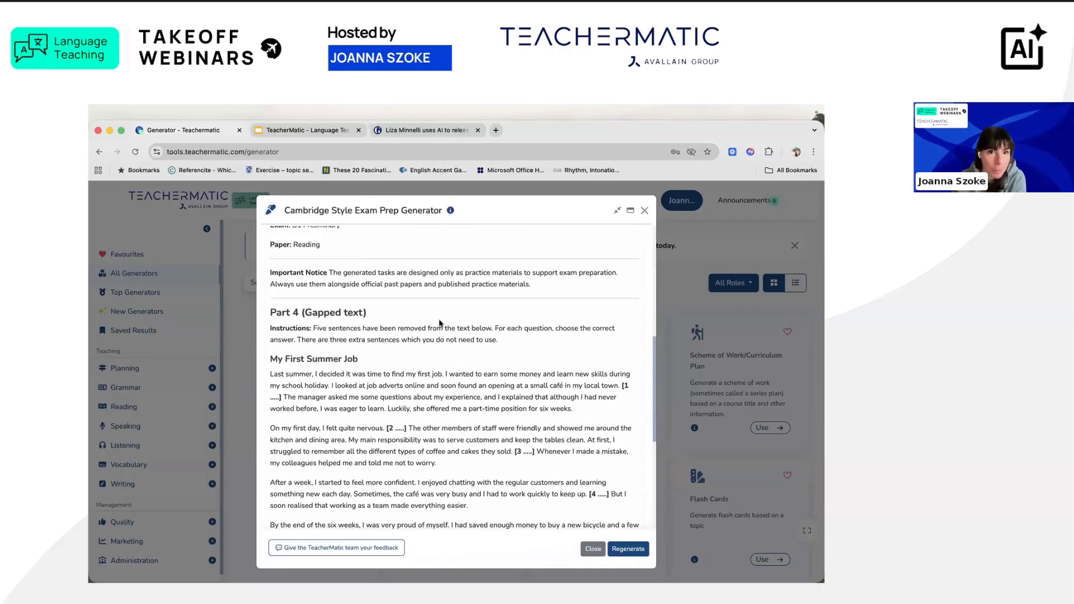
{"action": "scroll", "coordinate": [454, 334], "scroll_direction": "up", "scroll_amount": 2}
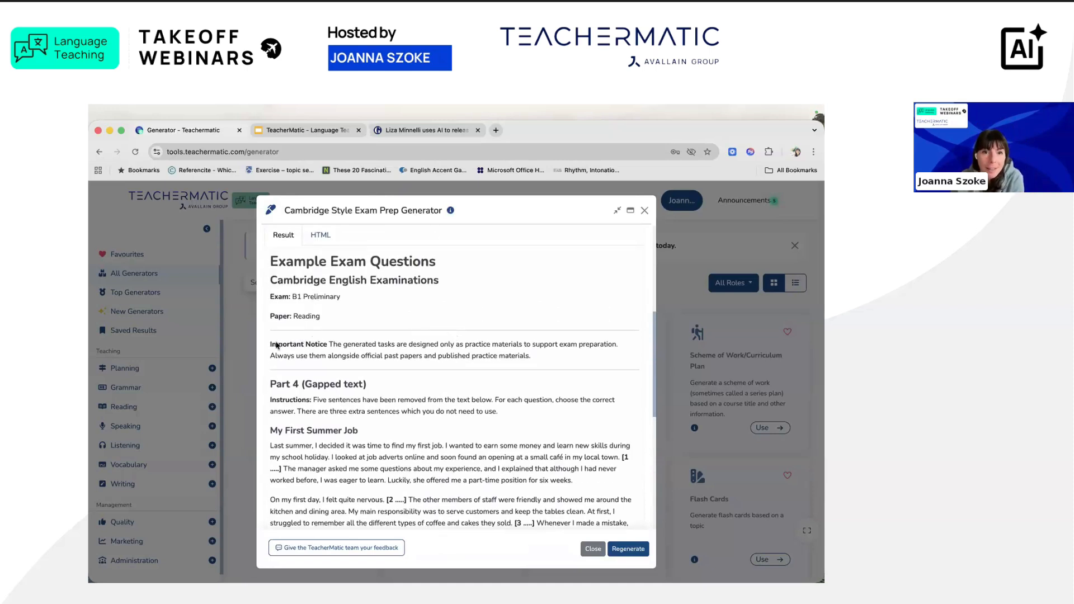
{"action": "left_click_drag", "start_coordinate": [270, 345], "coordinate": [547, 361]}
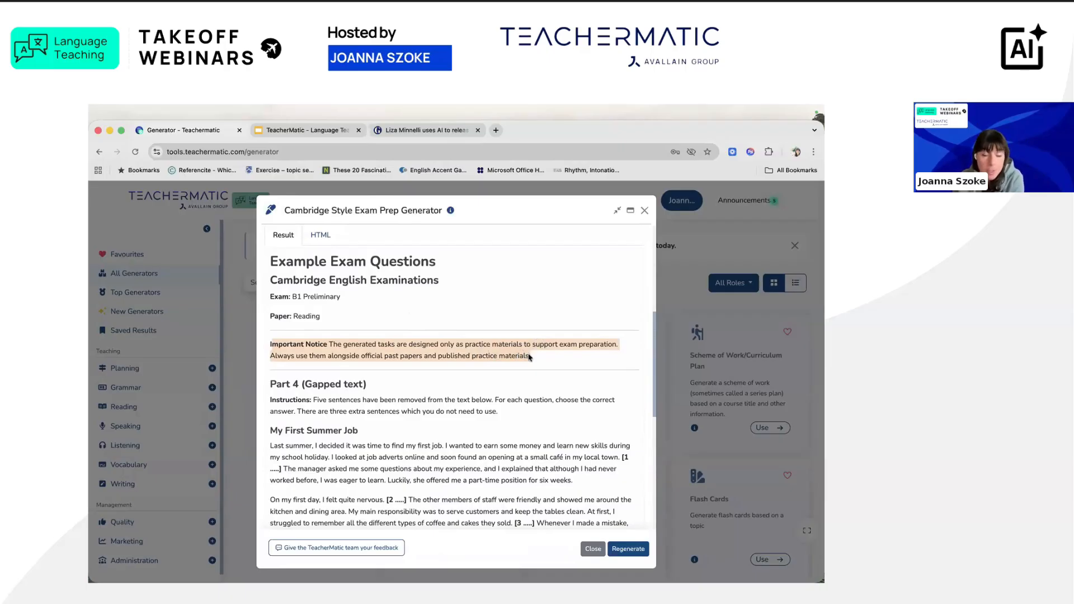
{"action": "scroll", "coordinate": [529, 355], "scroll_direction": "down", "scroll_amount": 3}
{"action": "scroll", "coordinate": [530, 354], "scroll_direction": "down", "scroll_amount": 1}
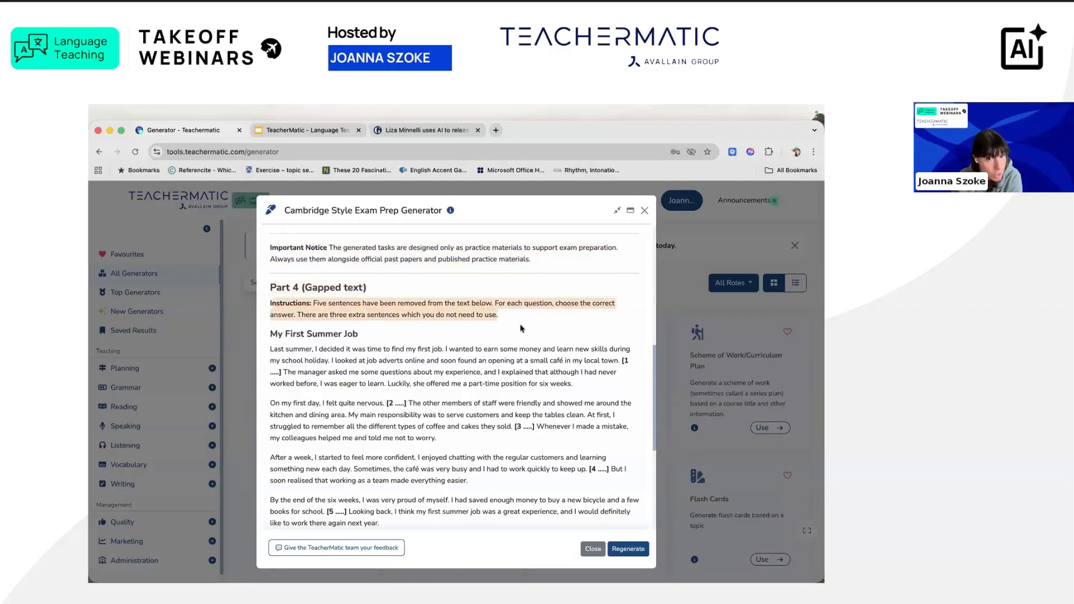
{"action": "scroll", "coordinate": [520, 329], "scroll_direction": "down", "scroll_amount": 5}
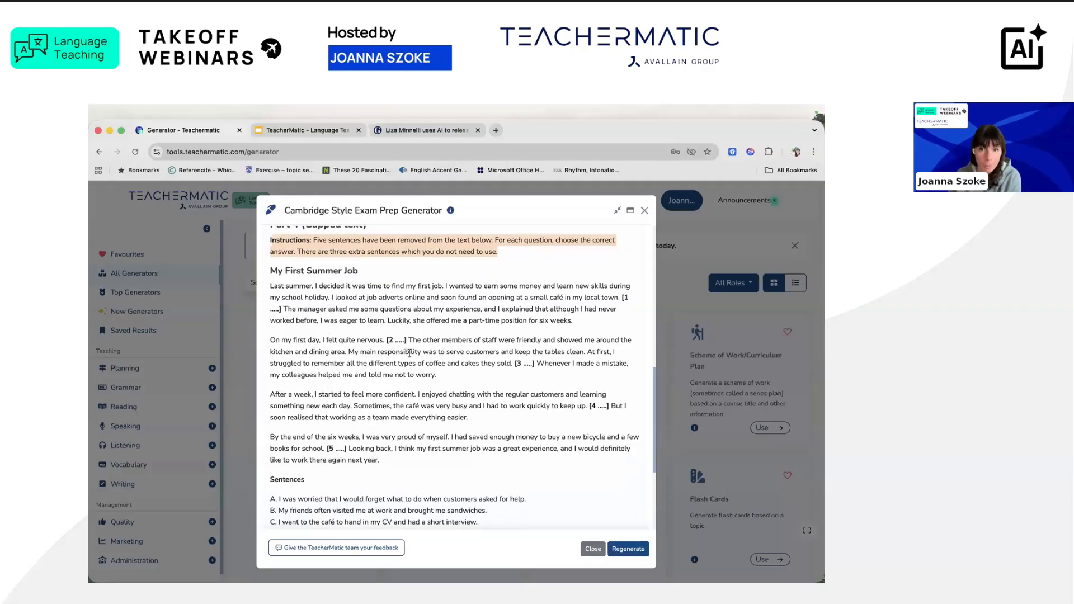
{"action": "scroll", "coordinate": [407, 354], "scroll_direction": "down", "scroll_amount": 4}
{"action": "scroll", "coordinate": [405, 364], "scroll_direction": "down", "scroll_amount": 5}
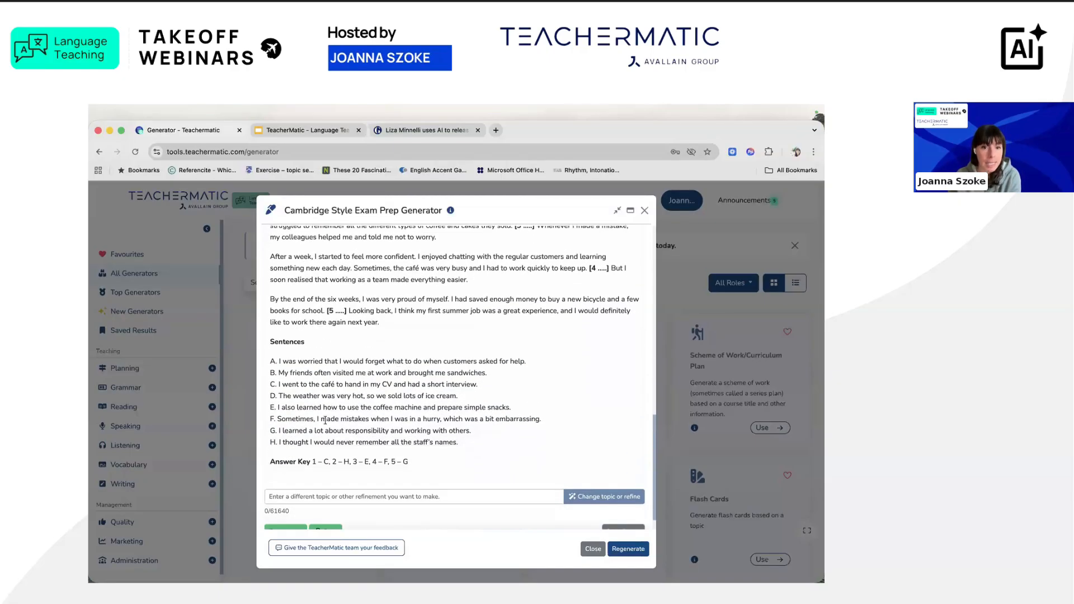
{"action": "left_click_drag", "start_coordinate": [270, 461], "coordinate": [450, 463]}
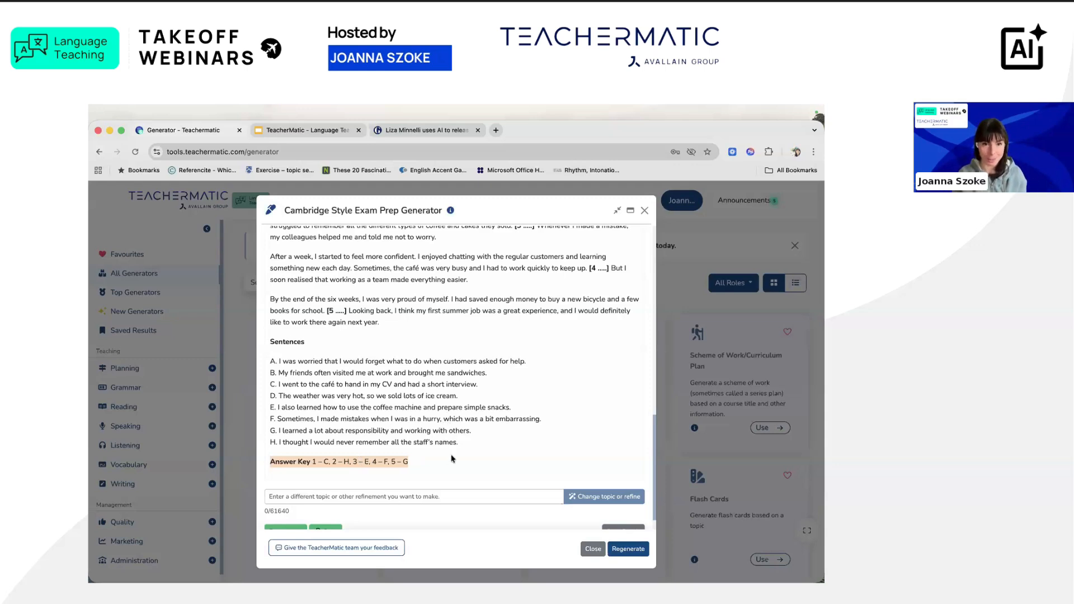
{"action": "scroll", "coordinate": [452, 458], "scroll_direction": "down", "scroll_amount": 1}
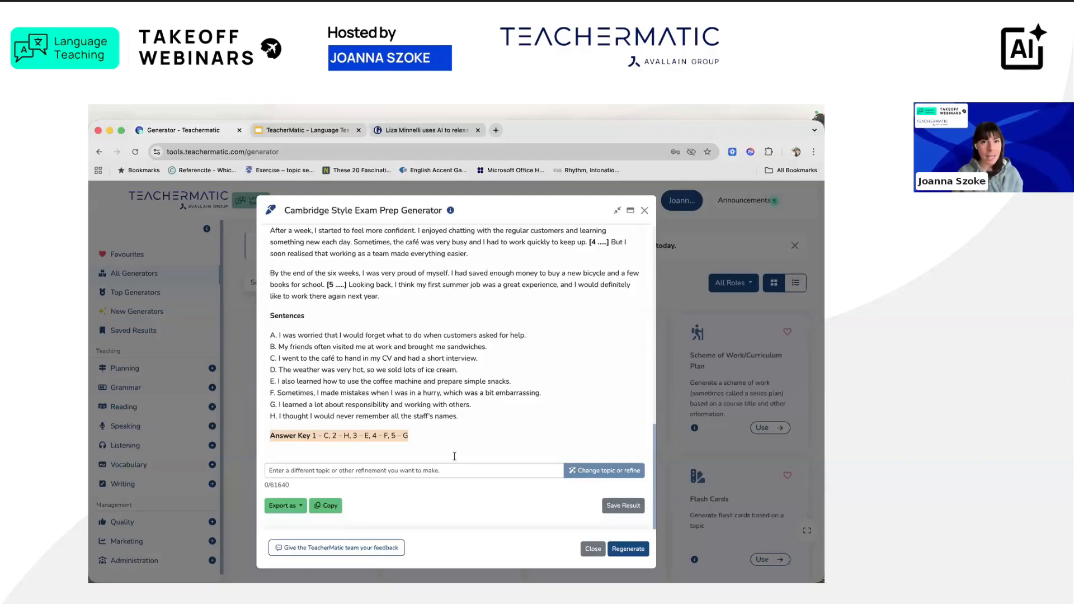
{"action": "scroll", "coordinate": [454, 456], "scroll_direction": "up", "scroll_amount": 10}
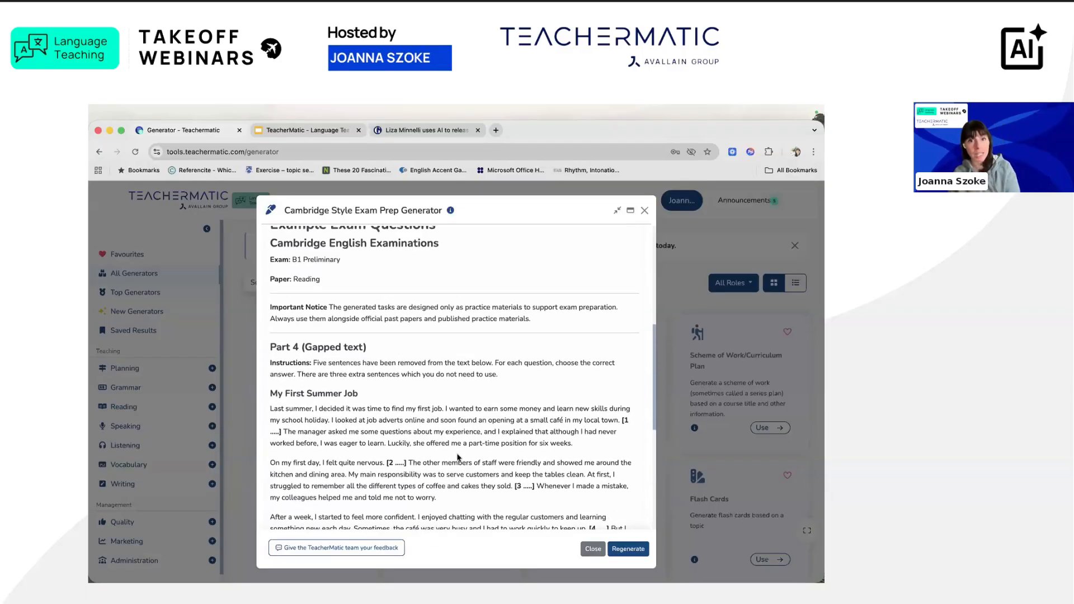
{"action": "scroll", "coordinate": [457, 457], "scroll_direction": "up", "scroll_amount": 3}
{"action": "scroll", "coordinate": [377, 440], "scroll_direction": "down", "scroll_amount": 2}
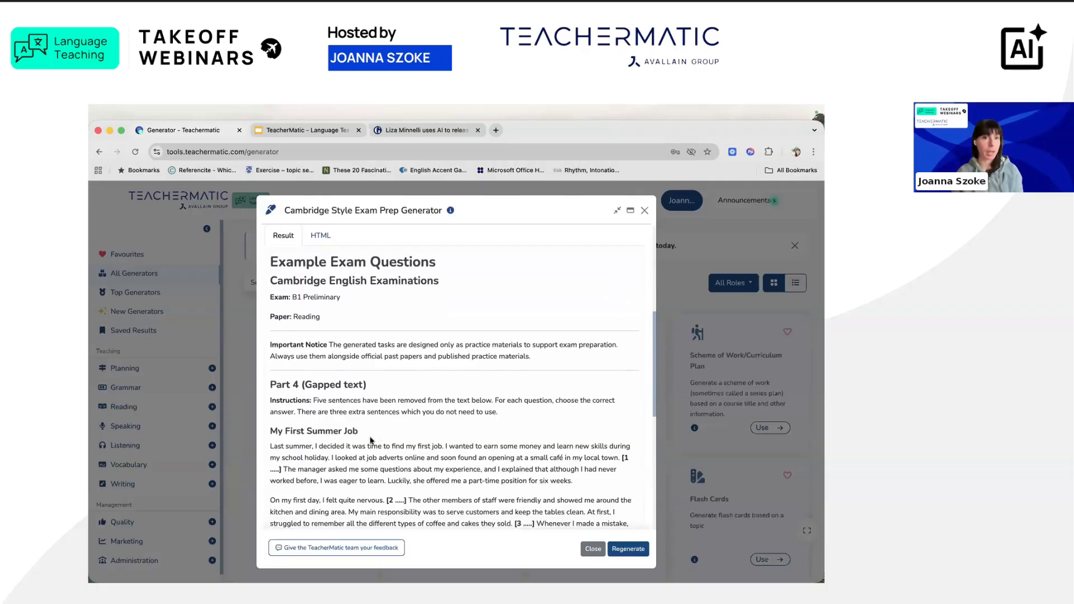
Change the topic of the generated gapped-text task to "extreme weather" and bring up the start of the new version
{"action": "scroll", "coordinate": [371, 440], "scroll_direction": "down", "scroll_amount": 10}
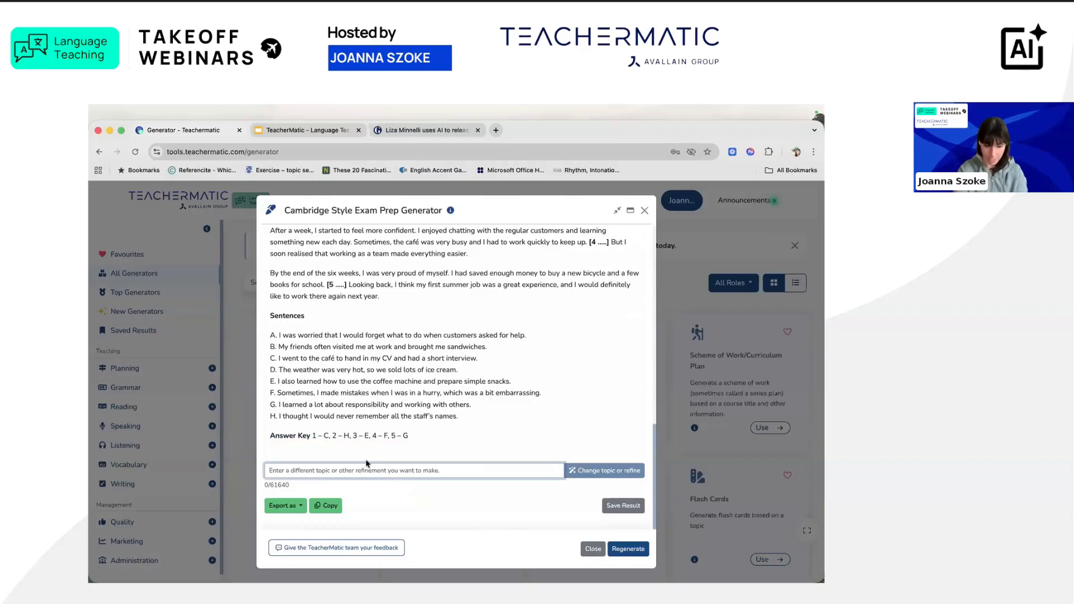
{"action": "scroll", "coordinate": [454, 415], "scroll_direction": "up", "scroll_amount": 15}
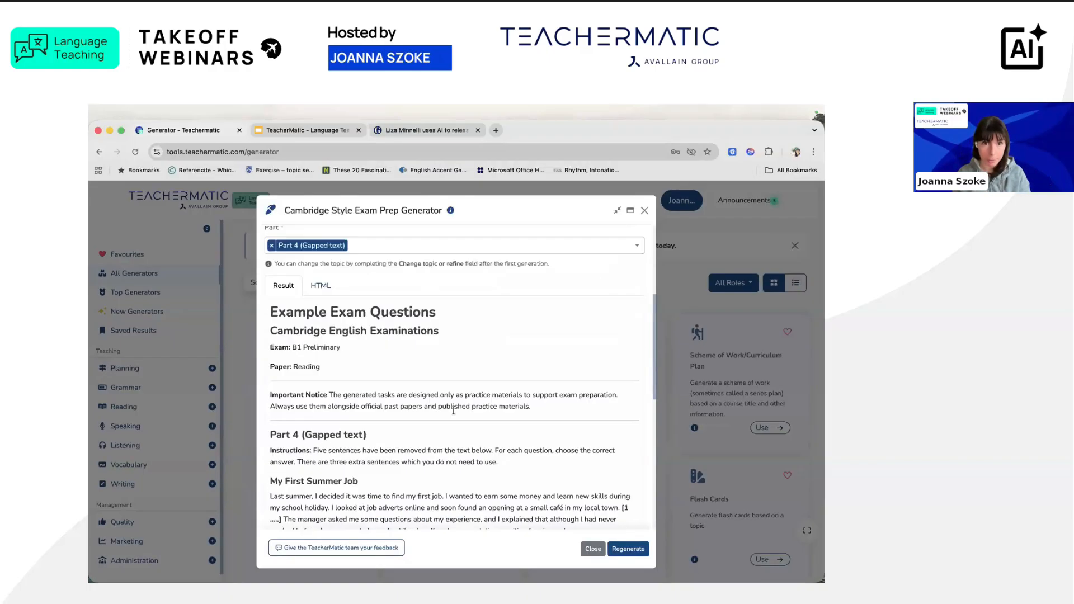
{"action": "scroll", "coordinate": [453, 414], "scroll_direction": "down", "scroll_amount": 10}
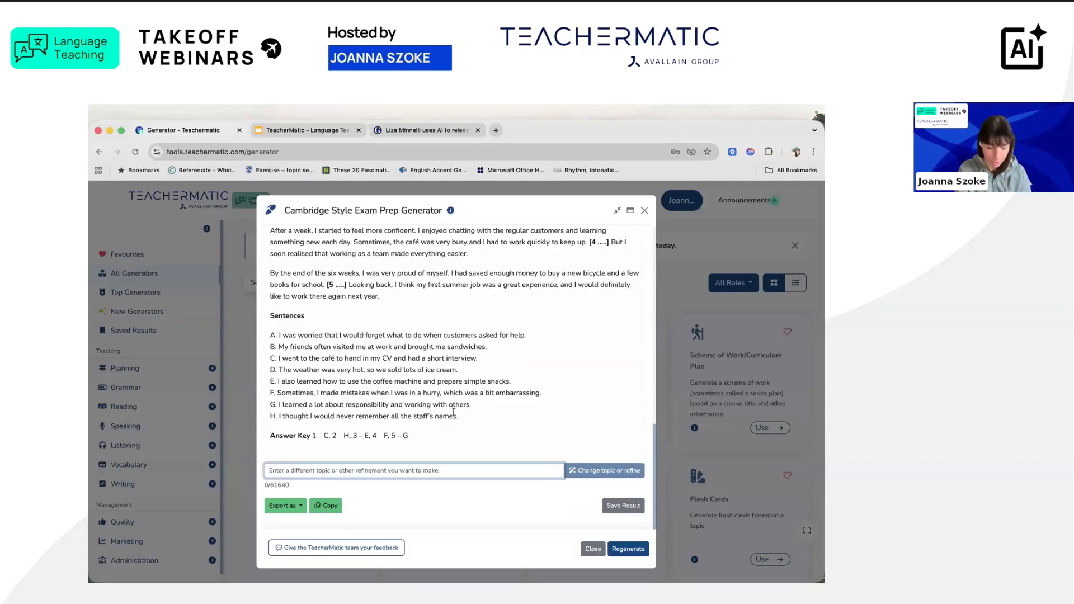
{"action": "type", "text": "extreme w"}
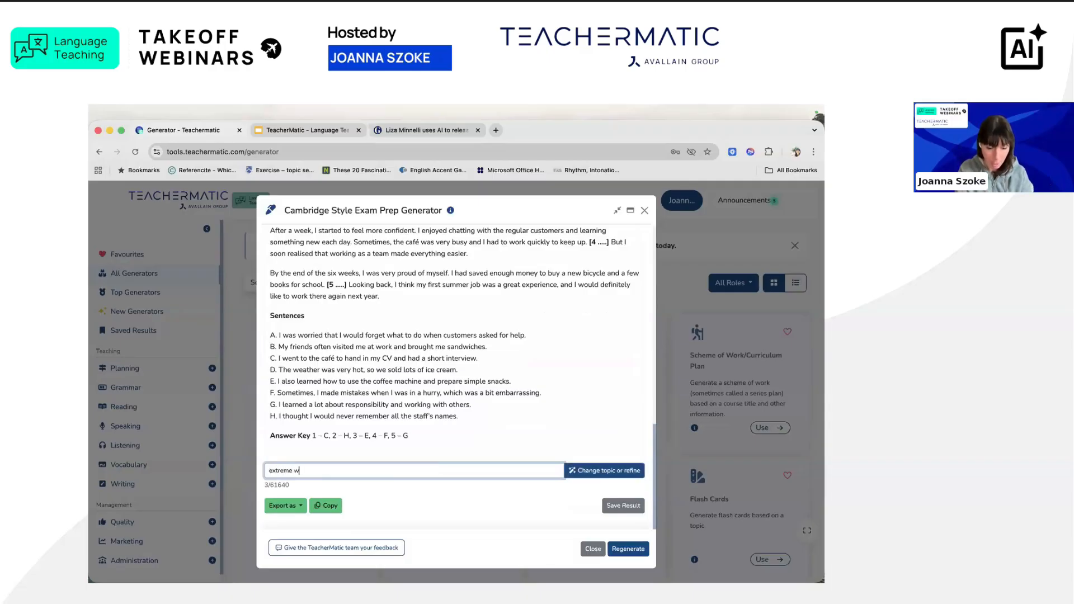
{"action": "type", "text": "eather"}
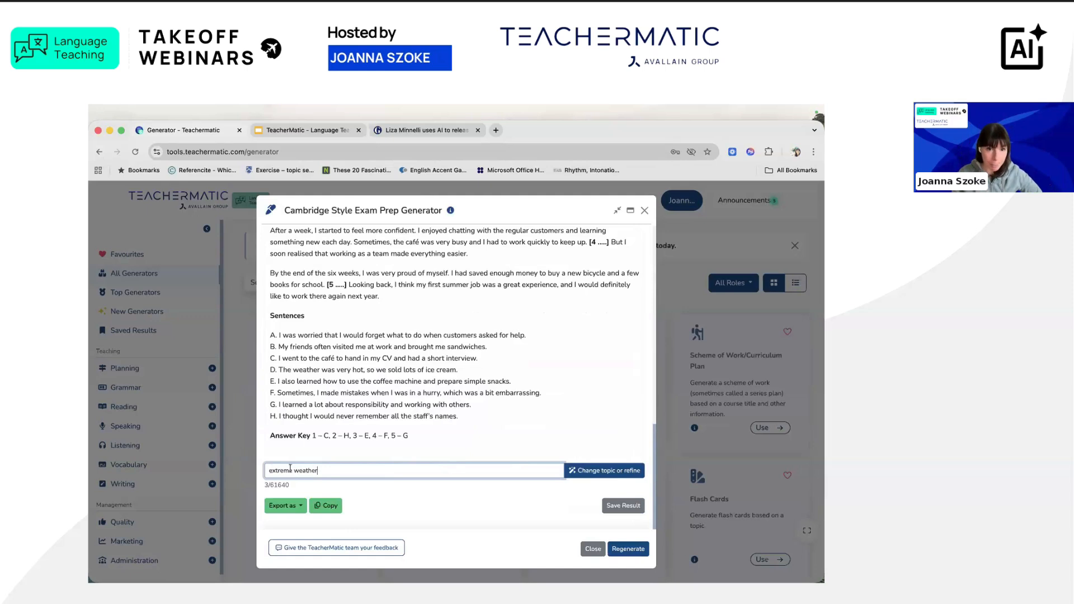
{"action": "left_click", "coordinate": [606, 476]}
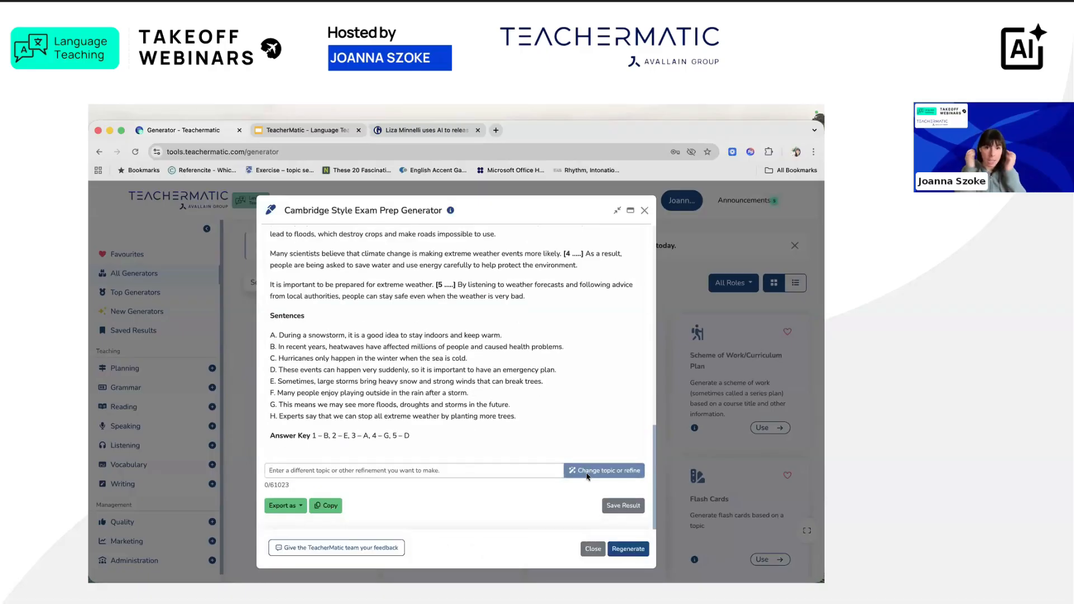
{"action": "scroll", "coordinate": [425, 234], "scroll_direction": "up", "scroll_amount": 15}
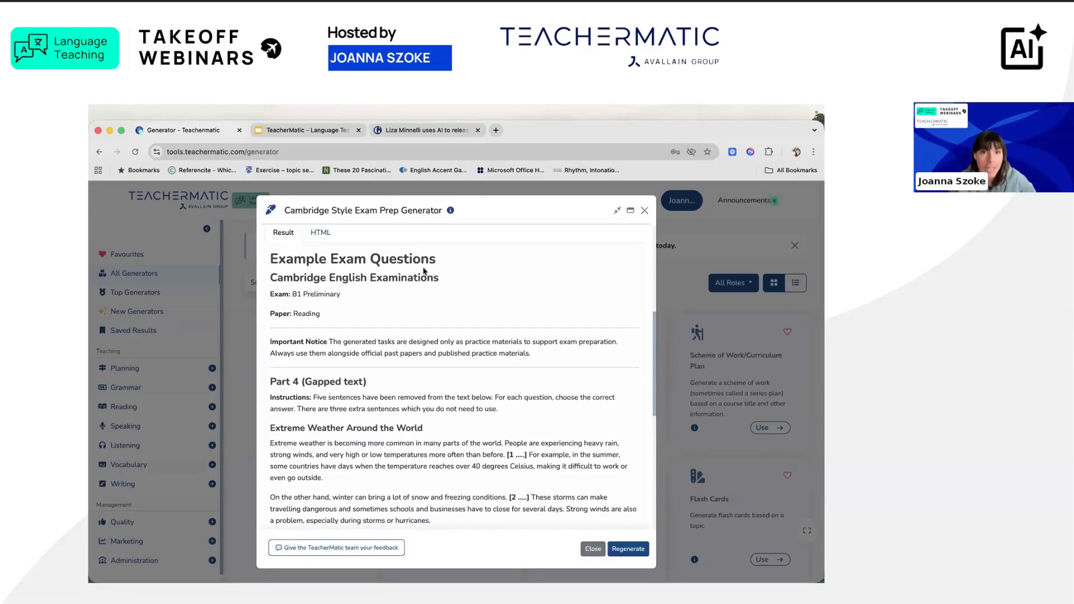
Refine the extreme weather gapped-text task with the instruction "add 3 more gaps"
{"action": "scroll", "coordinate": [406, 417], "scroll_direction": "down", "scroll_amount": 5}
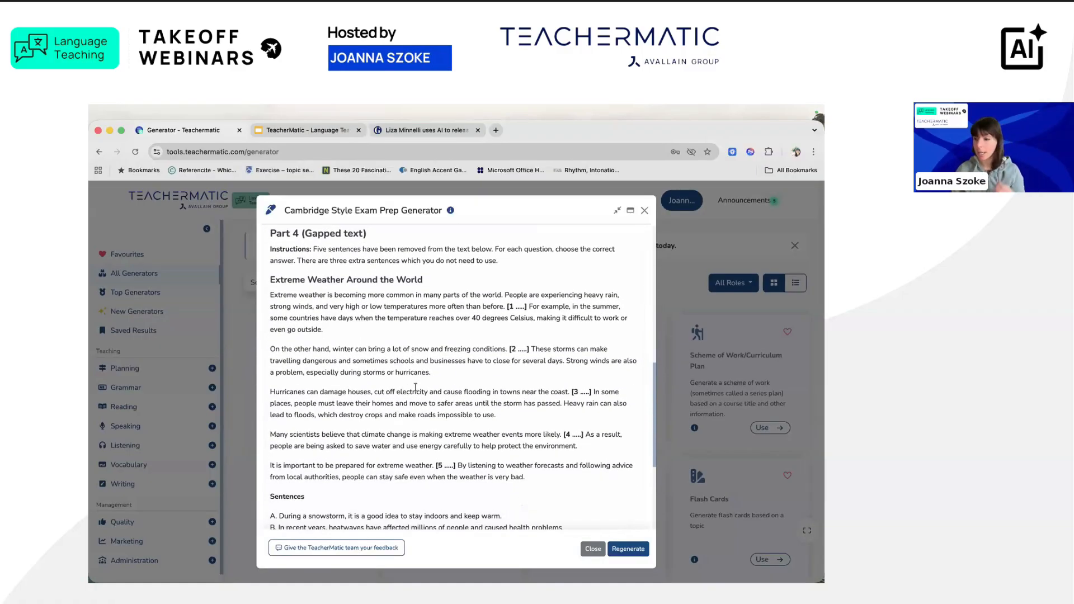
{"action": "scroll", "coordinate": [415, 387], "scroll_direction": "down", "scroll_amount": 2}
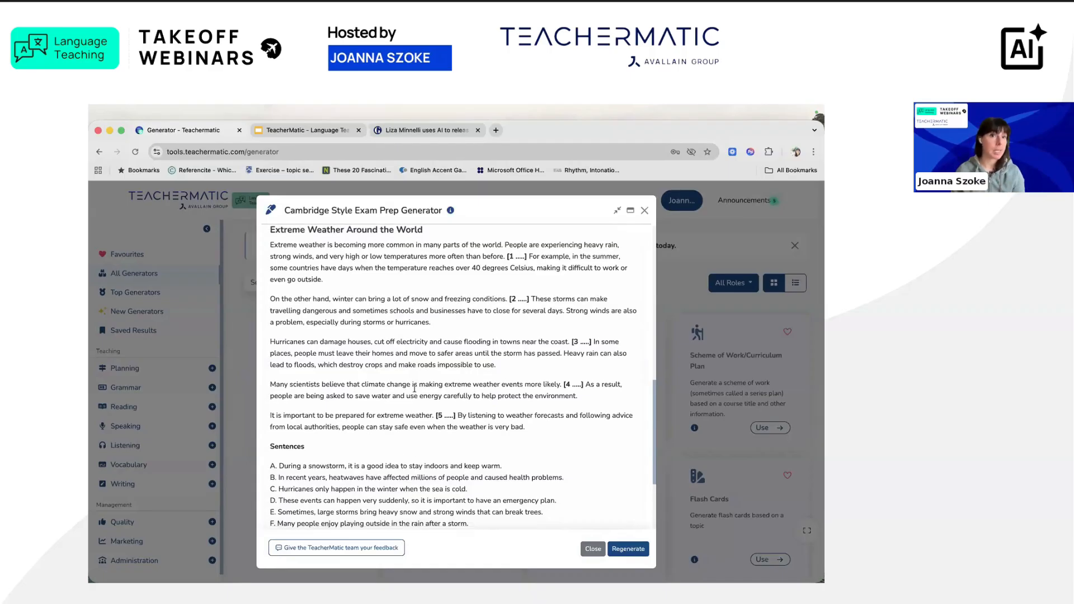
{"action": "scroll", "coordinate": [415, 388], "scroll_direction": "down", "scroll_amount": 4}
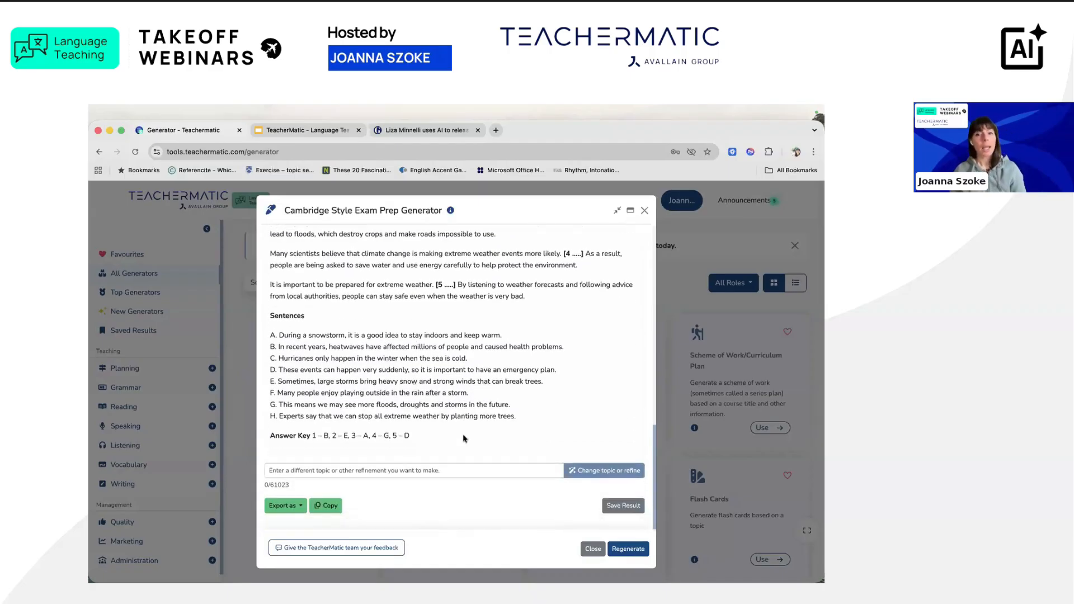
{"action": "left_click", "coordinate": [453, 470]}
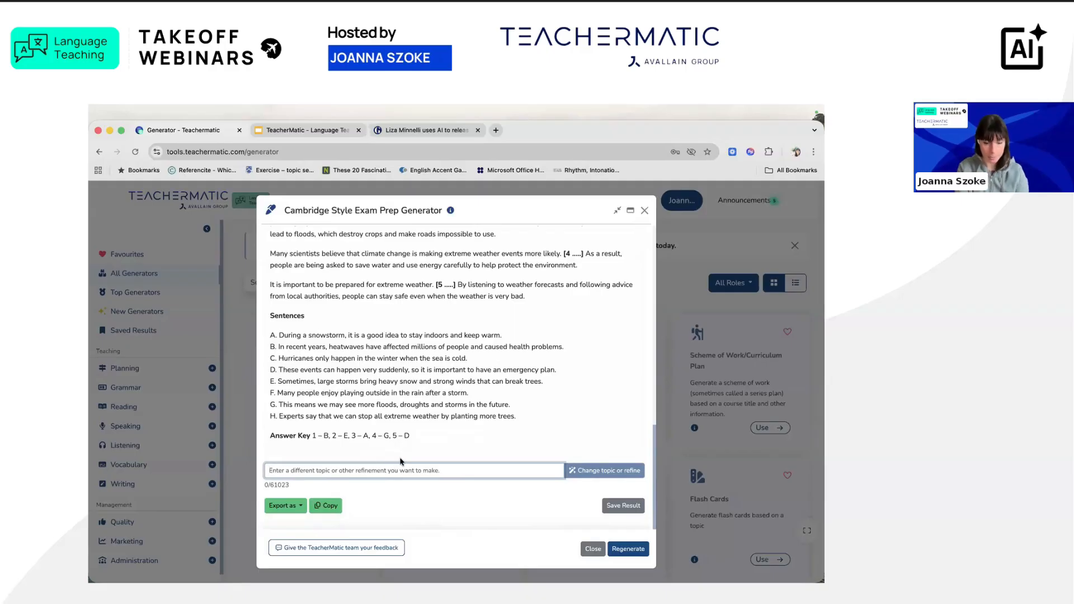
{"action": "type", "text": "add 3 more"}
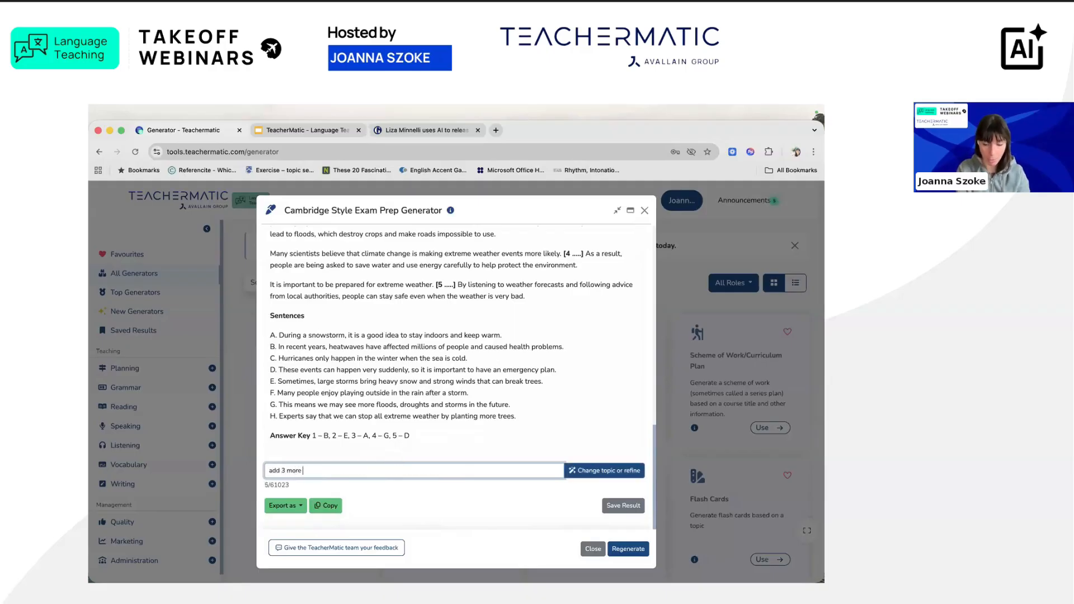
{"action": "type", "text": " gaps"}
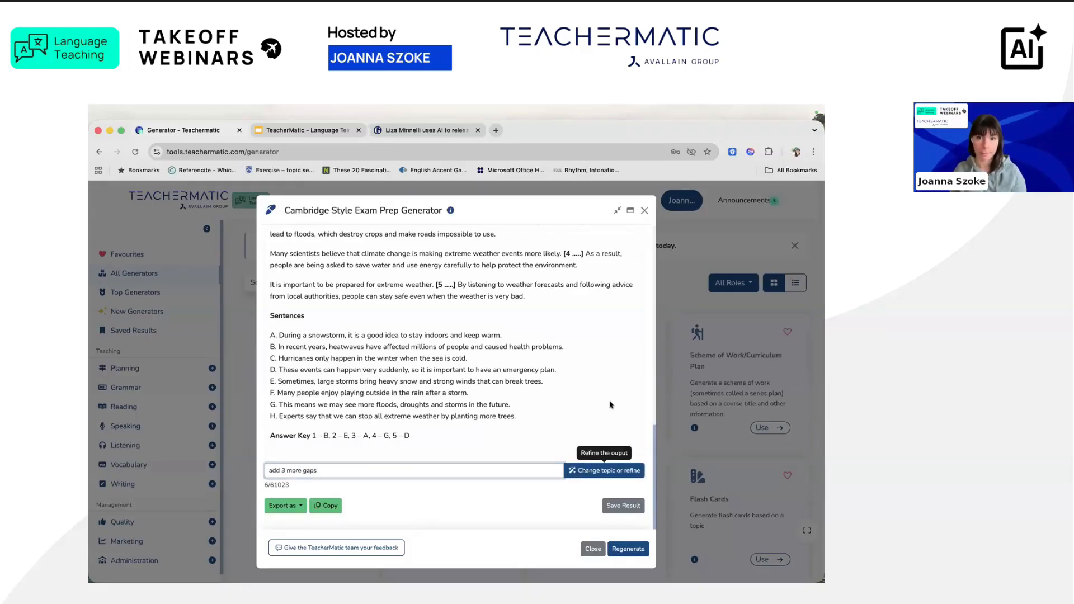
{"action": "left_click", "coordinate": [582, 471]}
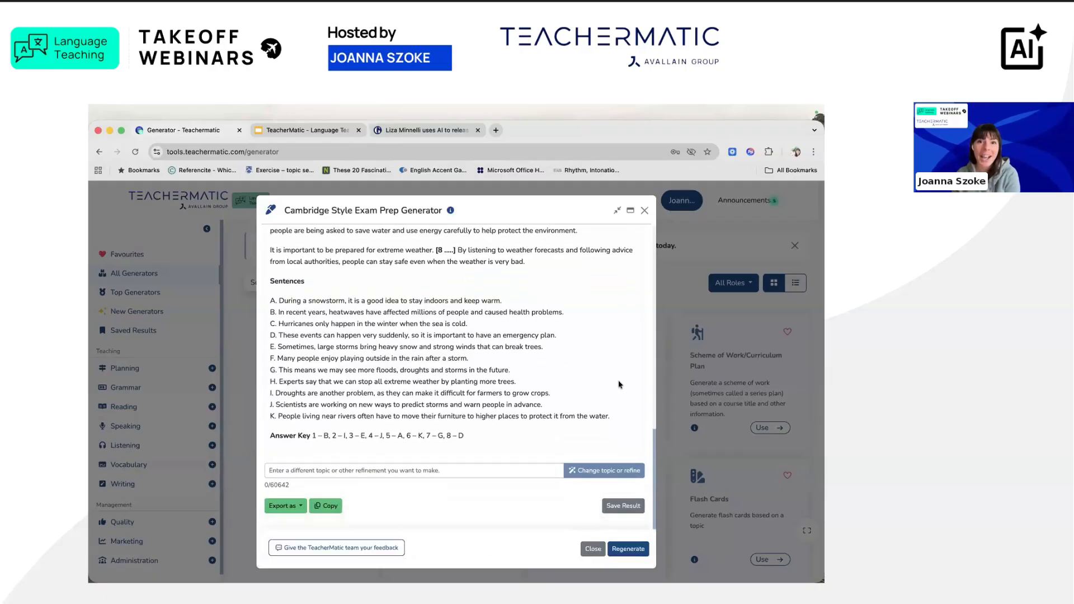
Examine the refined extreme weather task, including the gaps in the text, the instructions, the sentence options and the answer key
{"action": "scroll", "coordinate": [619, 384], "scroll_direction": "up", "scroll_amount": 5}
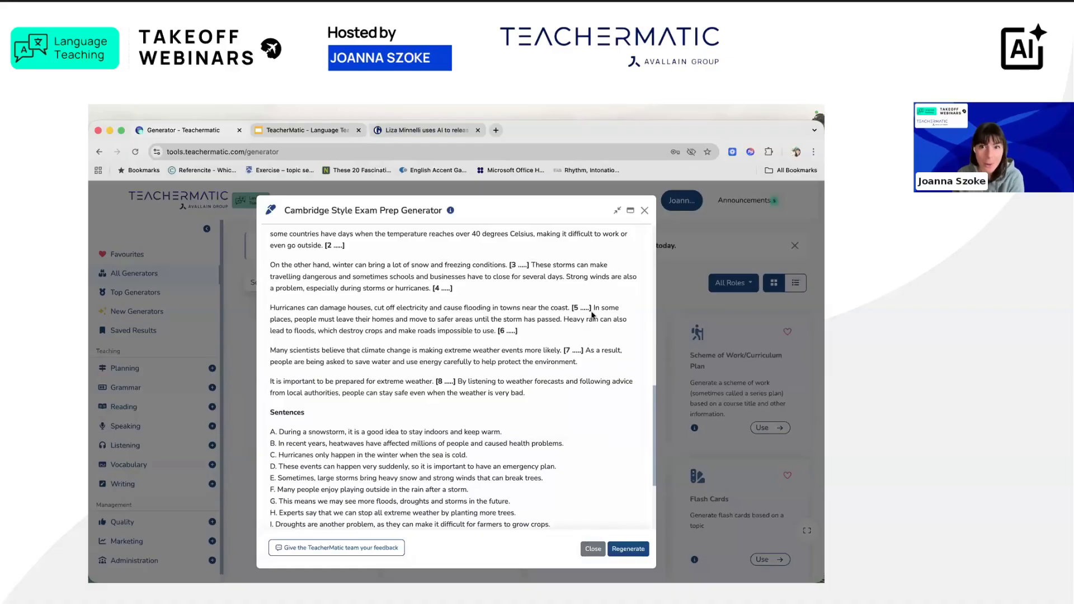
{"action": "left_click_drag", "start_coordinate": [571, 308], "coordinate": [592, 307]}
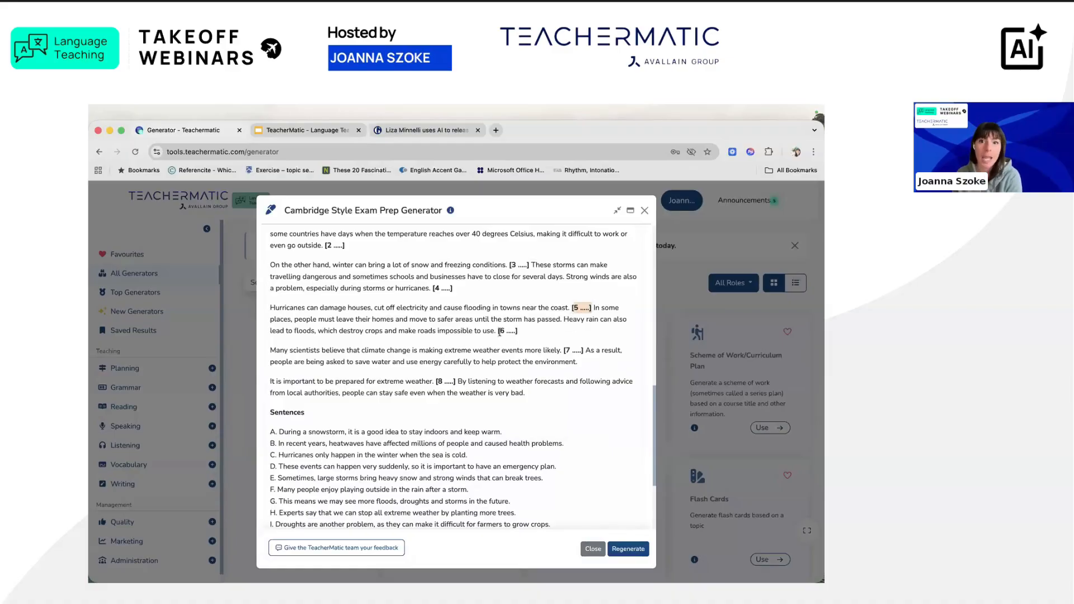
{"action": "left_click_drag", "start_coordinate": [497, 330], "coordinate": [588, 352]}
{"action": "left_click_drag", "start_coordinate": [415, 382], "coordinate": [468, 382]}
{"action": "scroll", "coordinate": [448, 440], "scroll_direction": "down", "scroll_amount": 5}
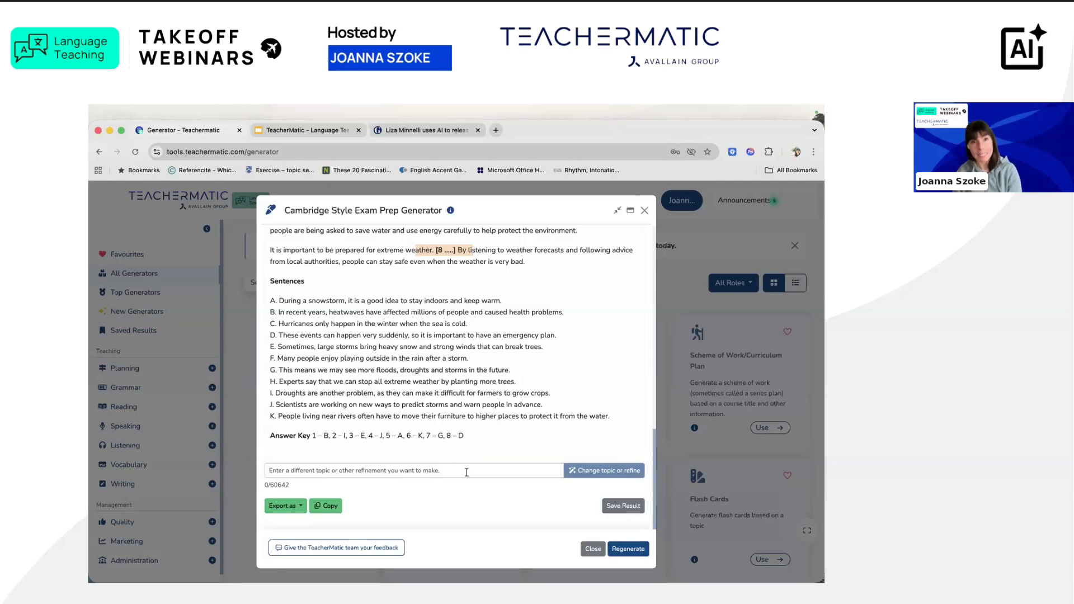
{"action": "scroll", "coordinate": [467, 471], "scroll_direction": "up", "scroll_amount": 6}
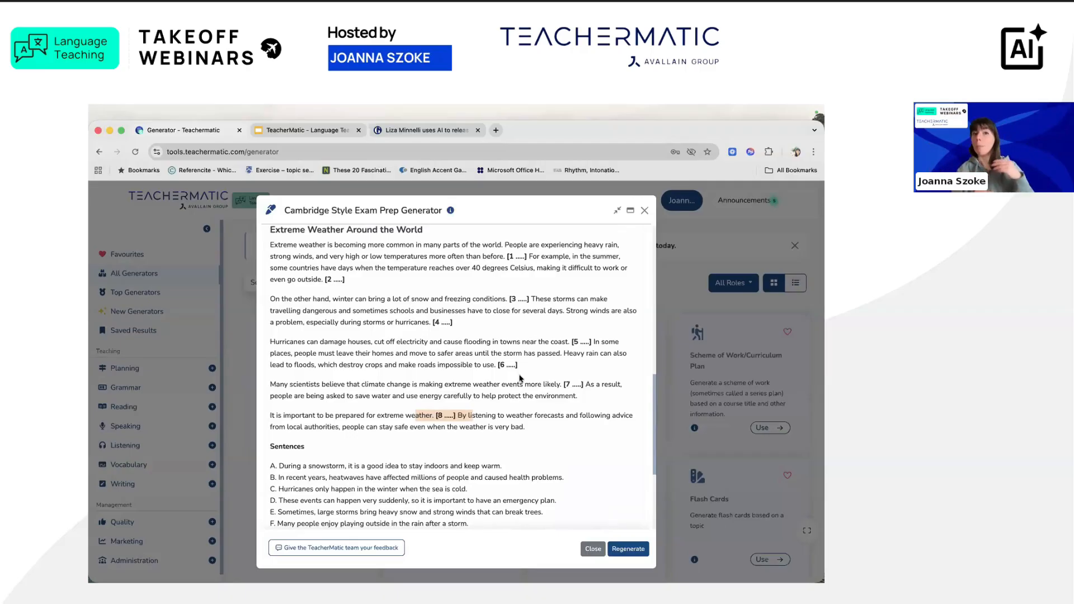
{"action": "scroll", "coordinate": [383, 290], "scroll_direction": "down", "scroll_amount": 2}
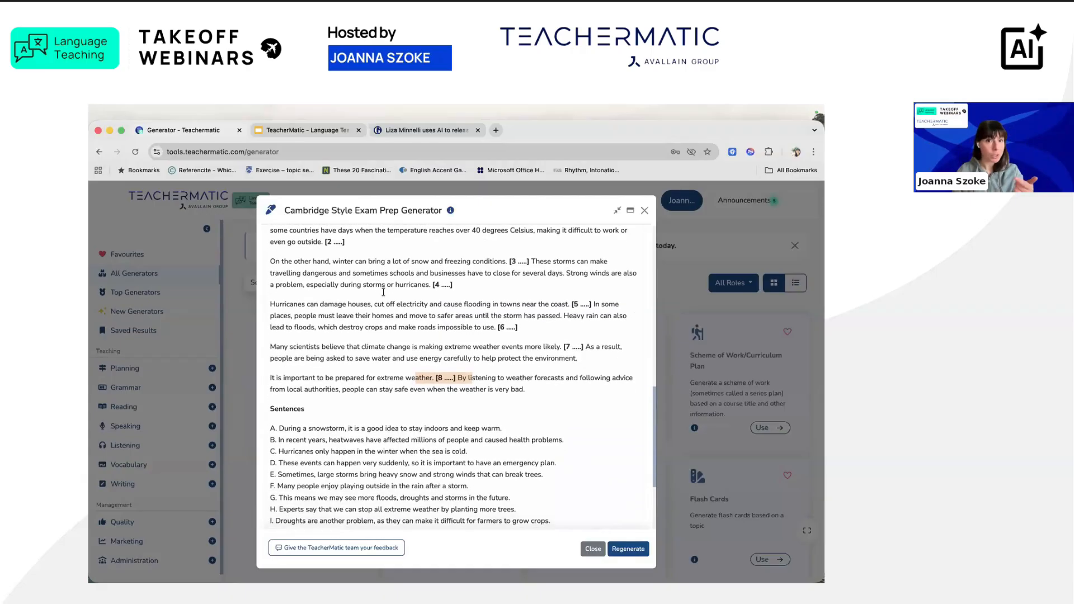
{"action": "scroll", "coordinate": [383, 291], "scroll_direction": "up", "scroll_amount": 3}
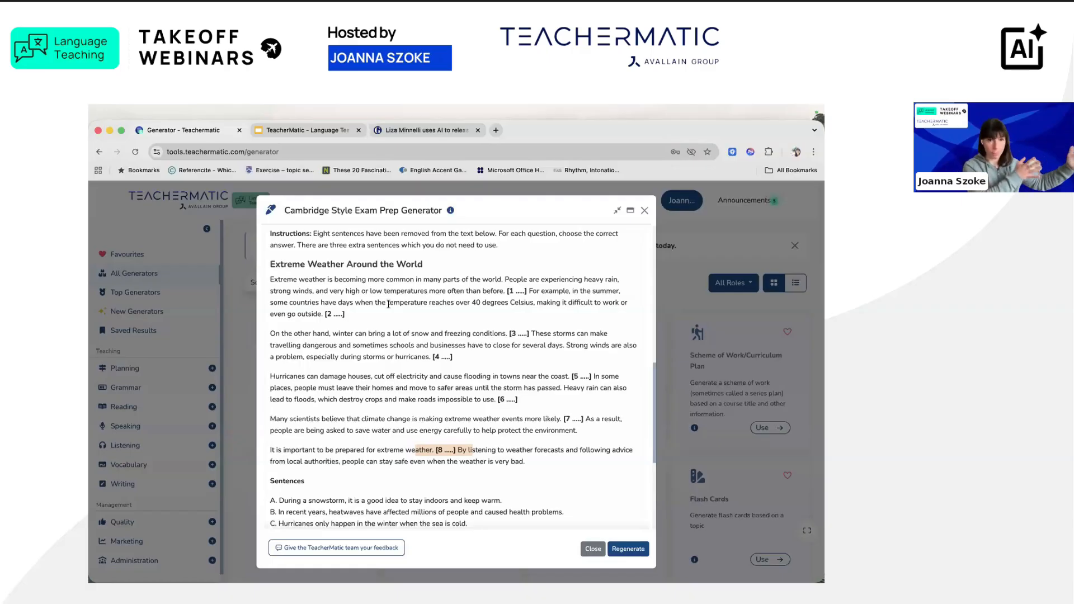
{"action": "scroll", "coordinate": [411, 307], "scroll_direction": "down", "scroll_amount": 5}
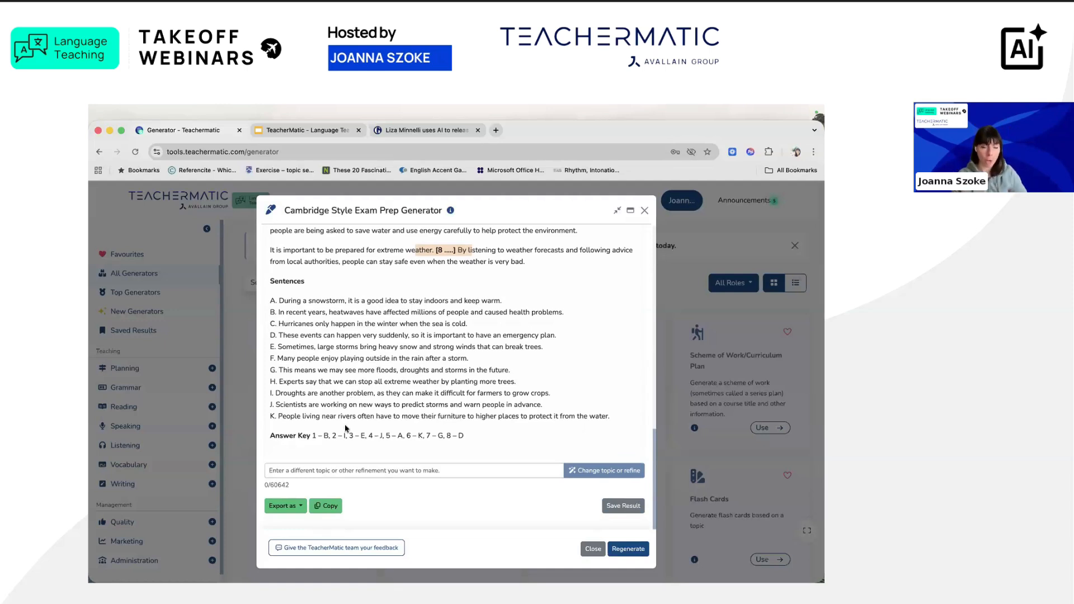
Check the Google Classroom export of the task up to the course list, using a Google account, and close the task without sharing
{"action": "left_click", "coordinate": [298, 509]}
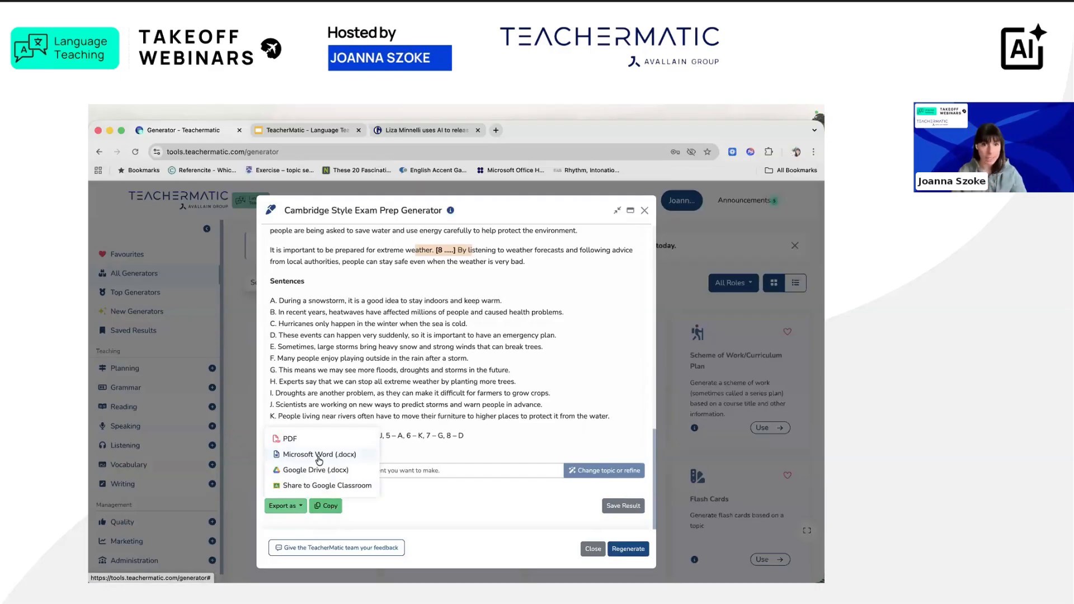
{"action": "left_click", "coordinate": [322, 486]}
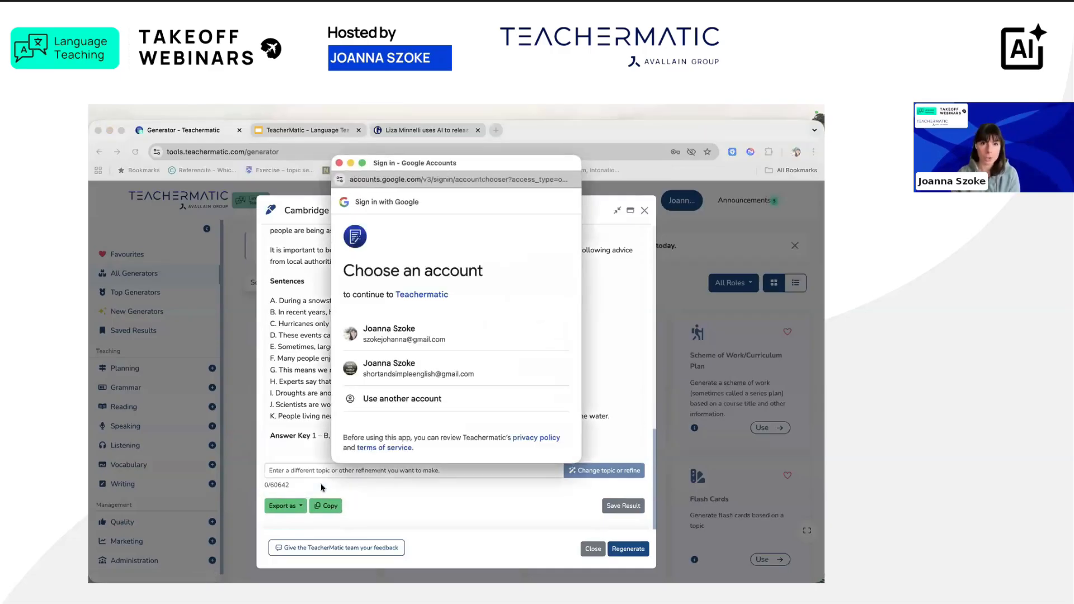
{"action": "left_click", "coordinate": [468, 370]}
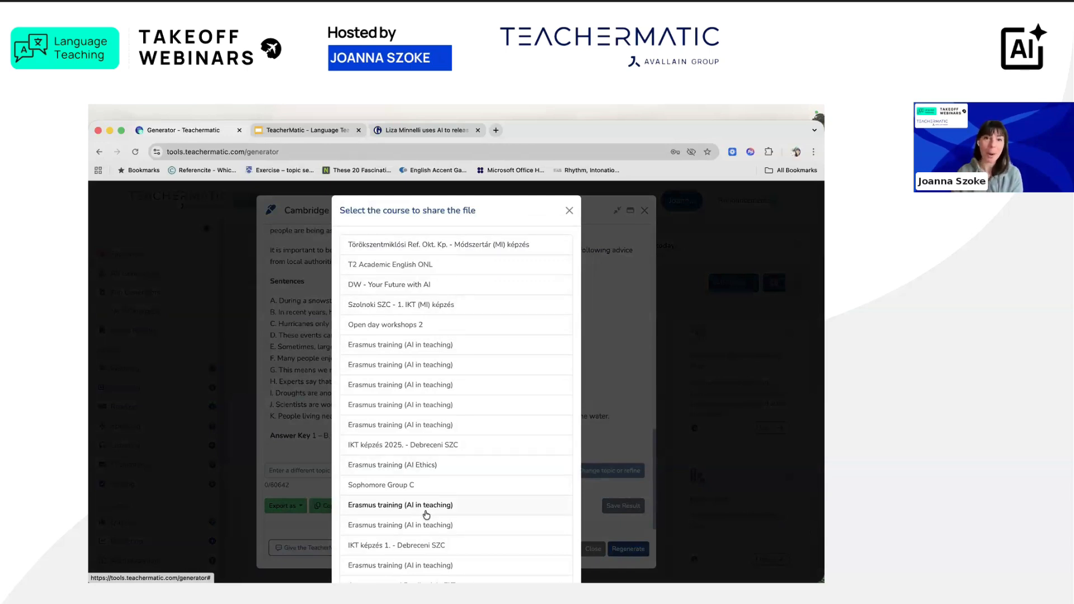
{"action": "left_click", "coordinate": [568, 212]}
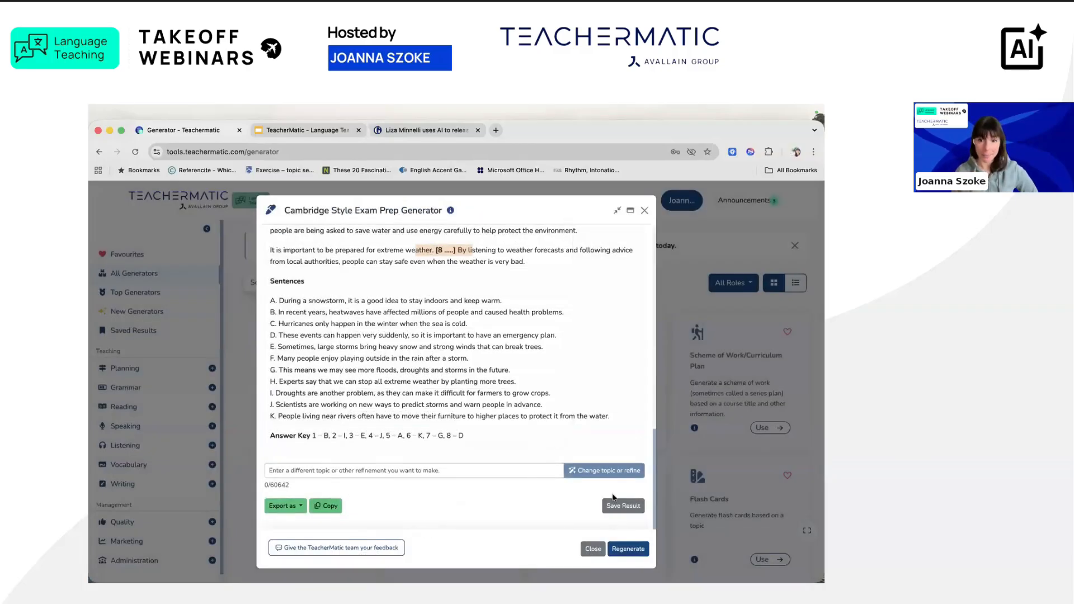
{"action": "left_click", "coordinate": [645, 209]}
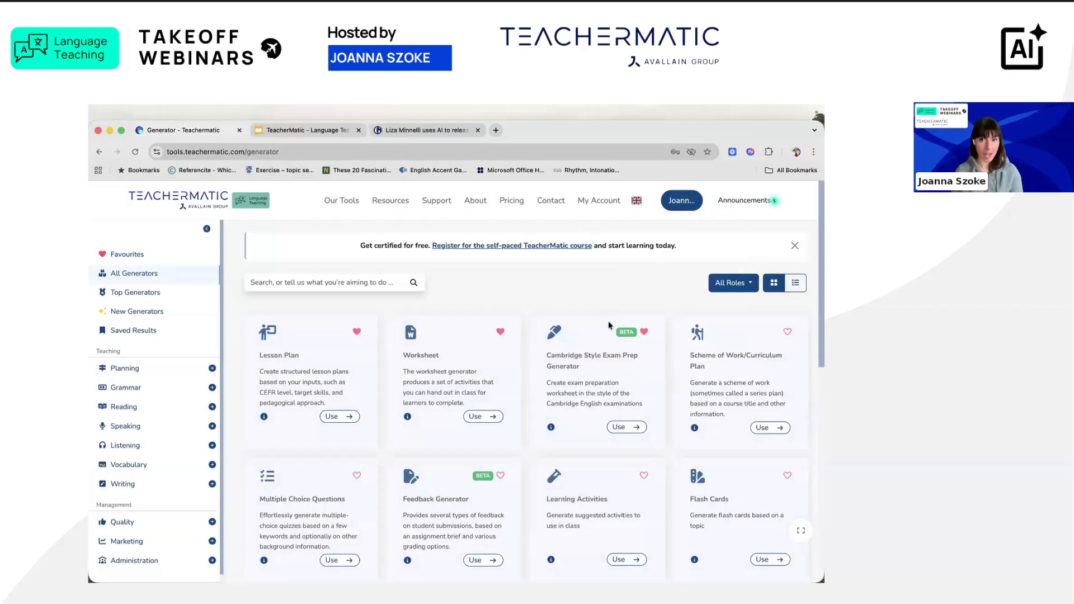
Reopen the Cambridge Style Exam Prep Generator, check which exams it offers, and close it without generating
{"action": "left_click", "coordinate": [627, 426]}
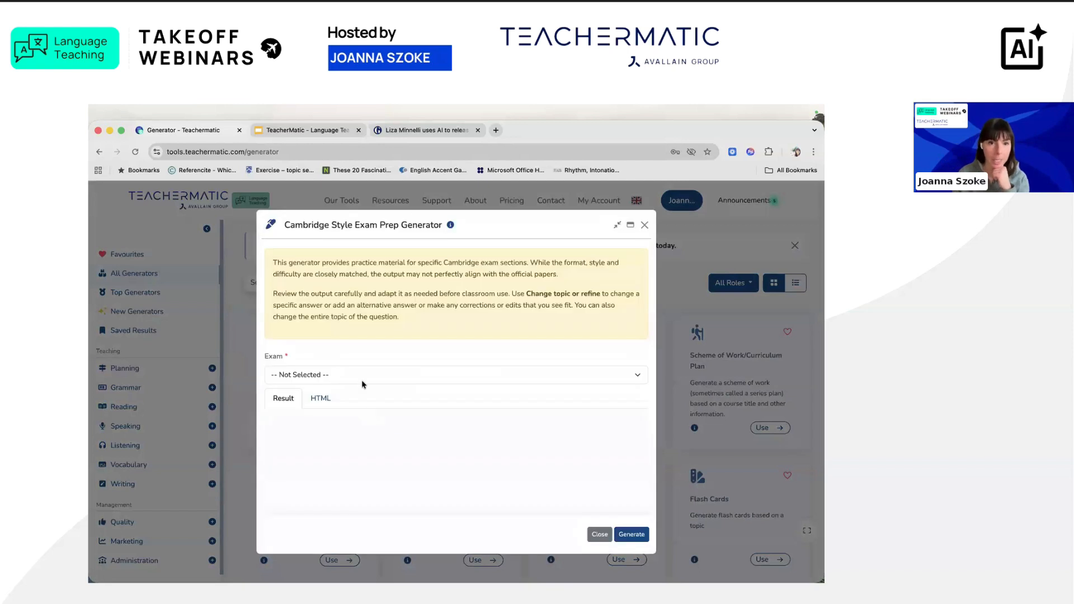
{"action": "left_click", "coordinate": [362, 383]}
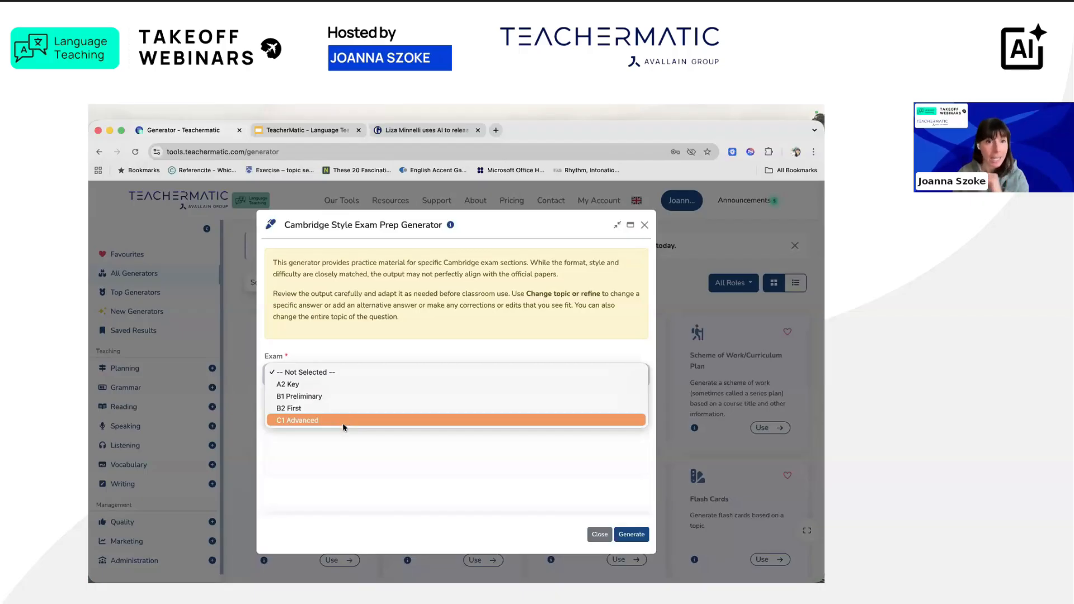
{"action": "left_click", "coordinate": [354, 350]}
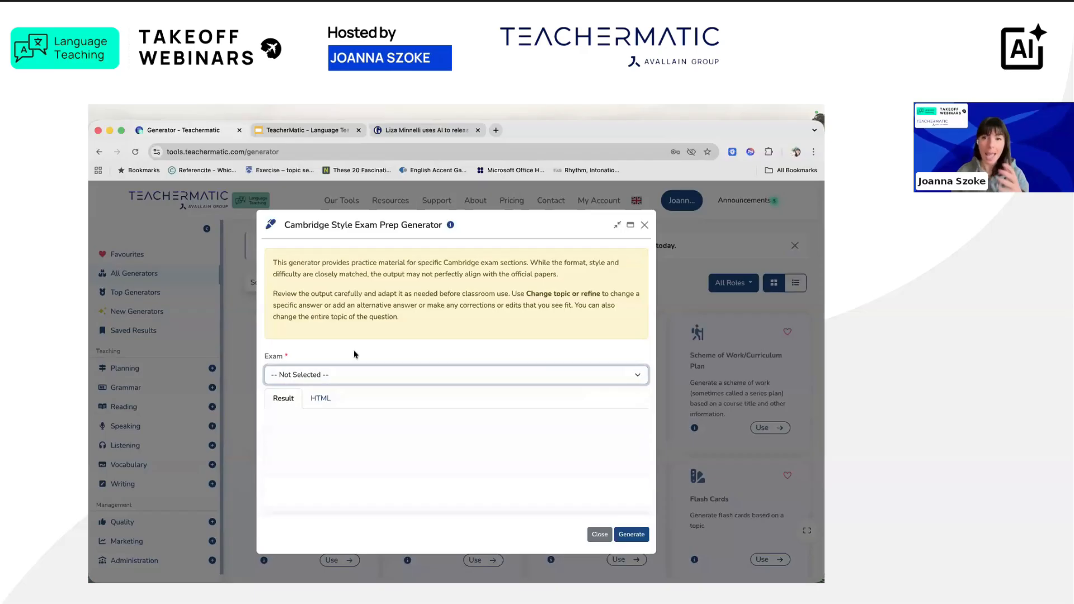
{"action": "left_click", "coordinate": [644, 226]}
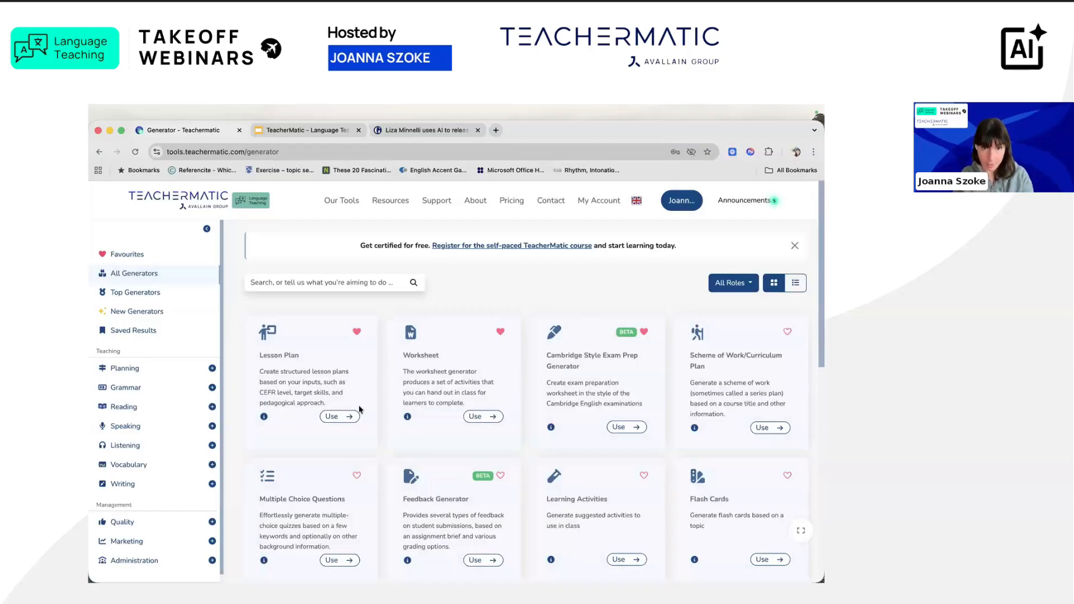
Open the Worksheet generator and read its information on how it helps and how to use it
{"action": "left_click", "coordinate": [484, 424]}
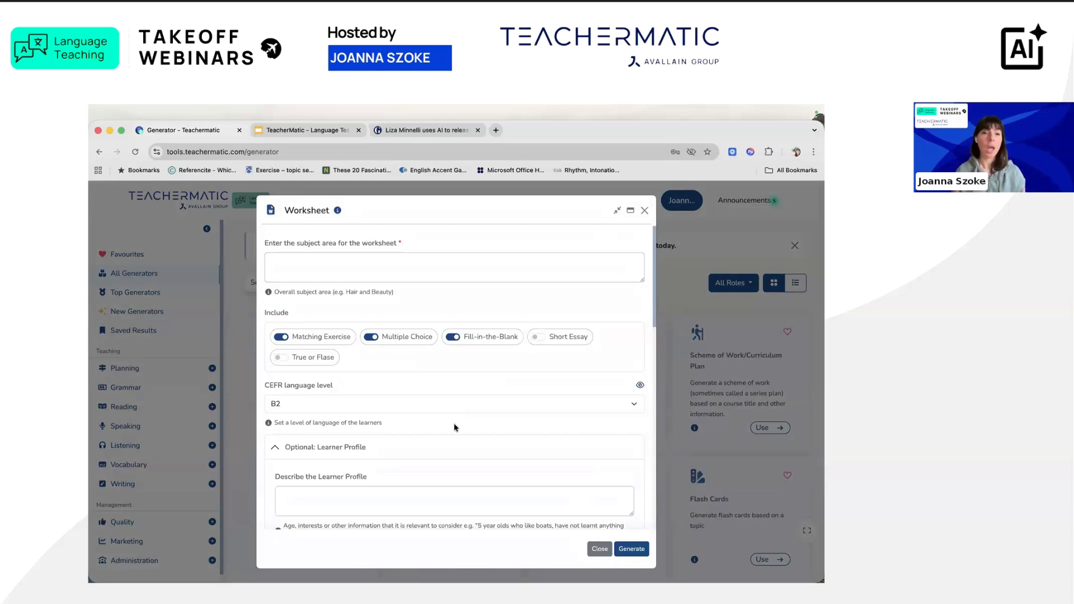
{"action": "left_click", "coordinate": [337, 210]}
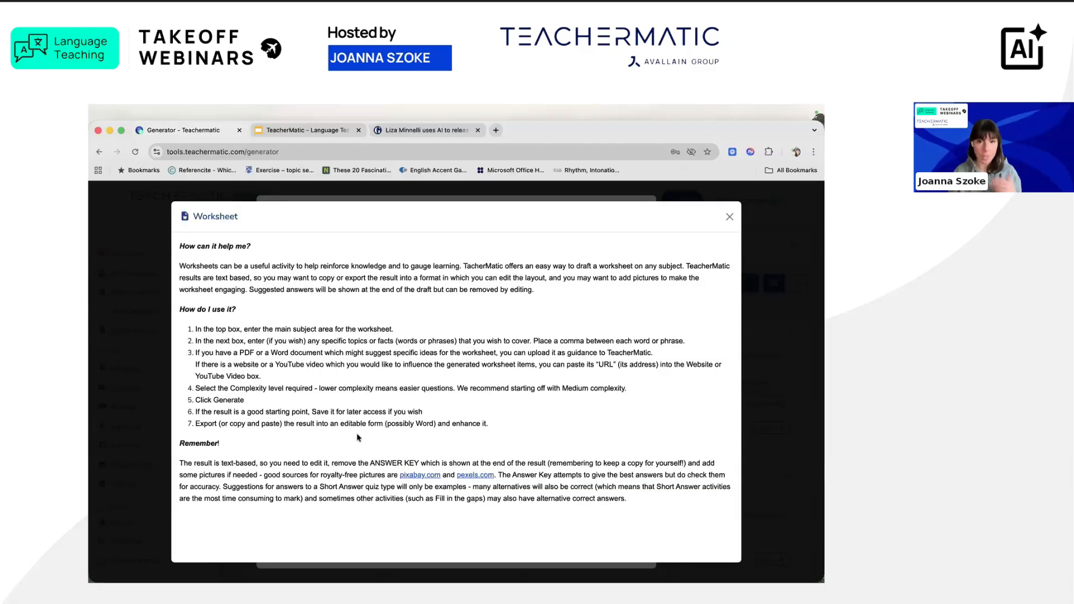
{"action": "left_click", "coordinate": [730, 216]}
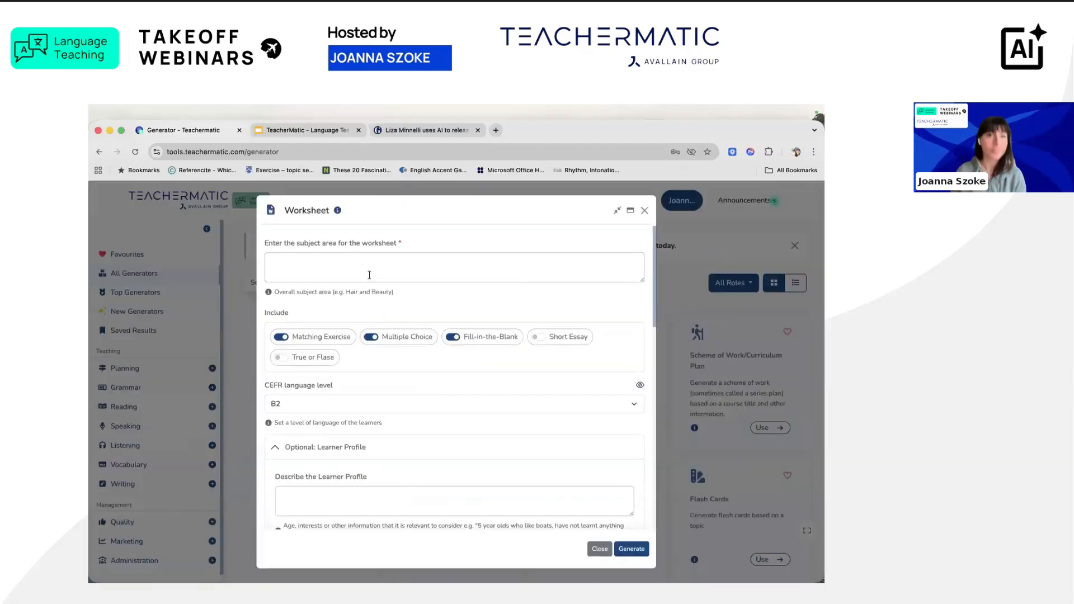
Enter "extreme weather" as the subject area for the worksheet
{"action": "left_click", "coordinate": [370, 275]}
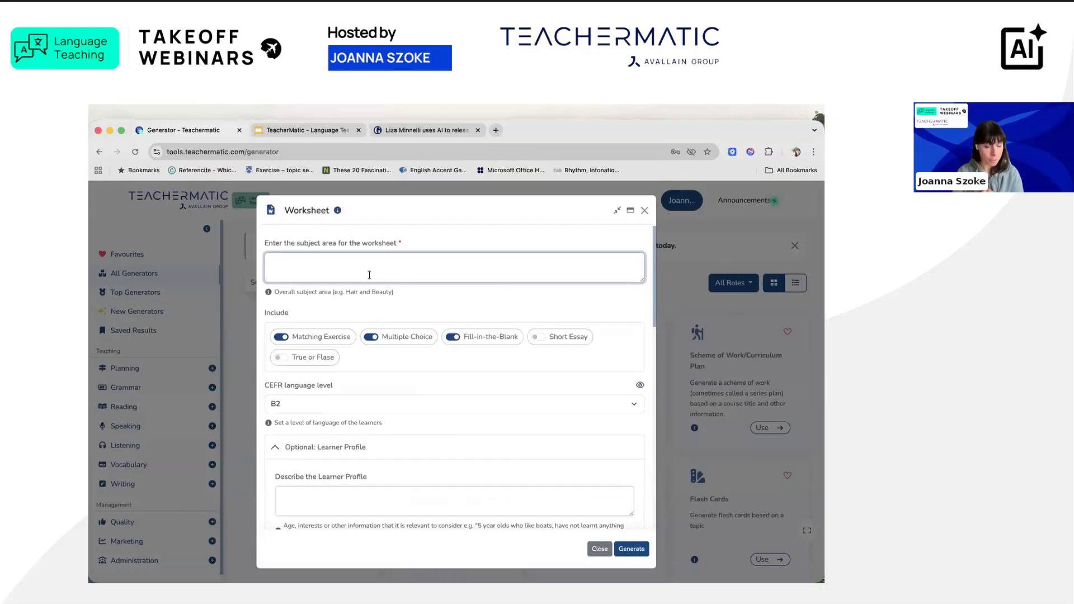
{"action": "type", "text": "extreme w"}
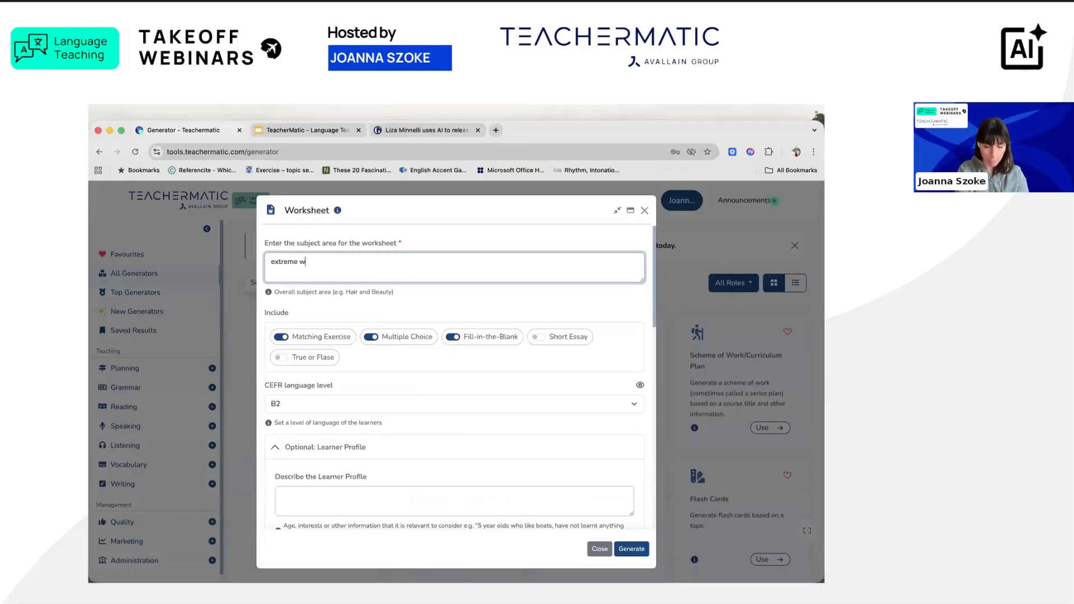
{"action": "type", "text": "eather"}
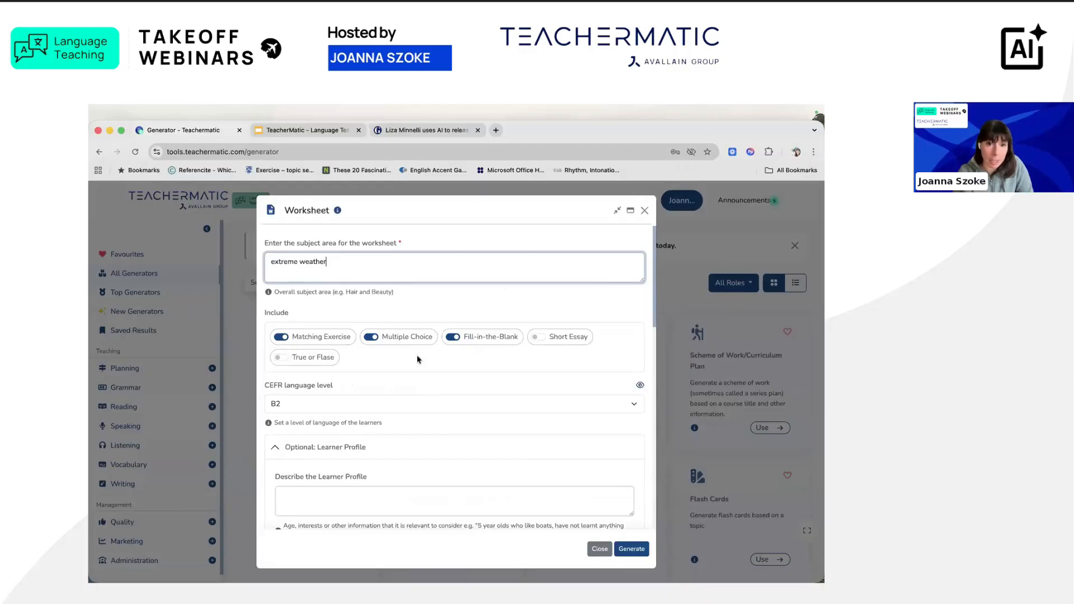
{"action": "left_click", "coordinate": [371, 337]}
{"action": "left_click", "coordinate": [468, 339]}
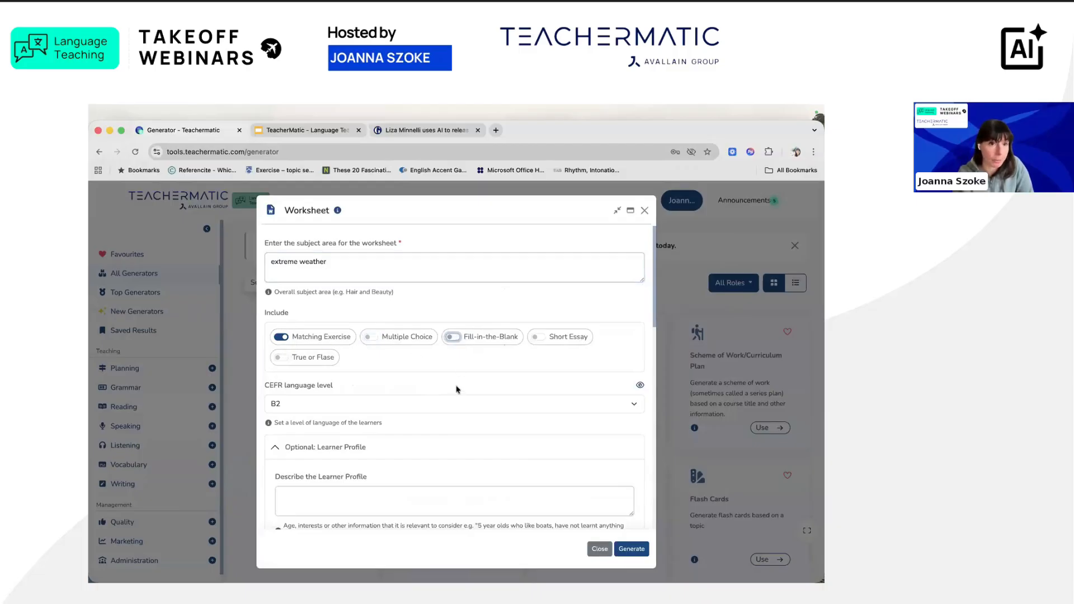
{"action": "left_click", "coordinate": [371, 337]}
{"action": "left_click", "coordinate": [452, 337]}
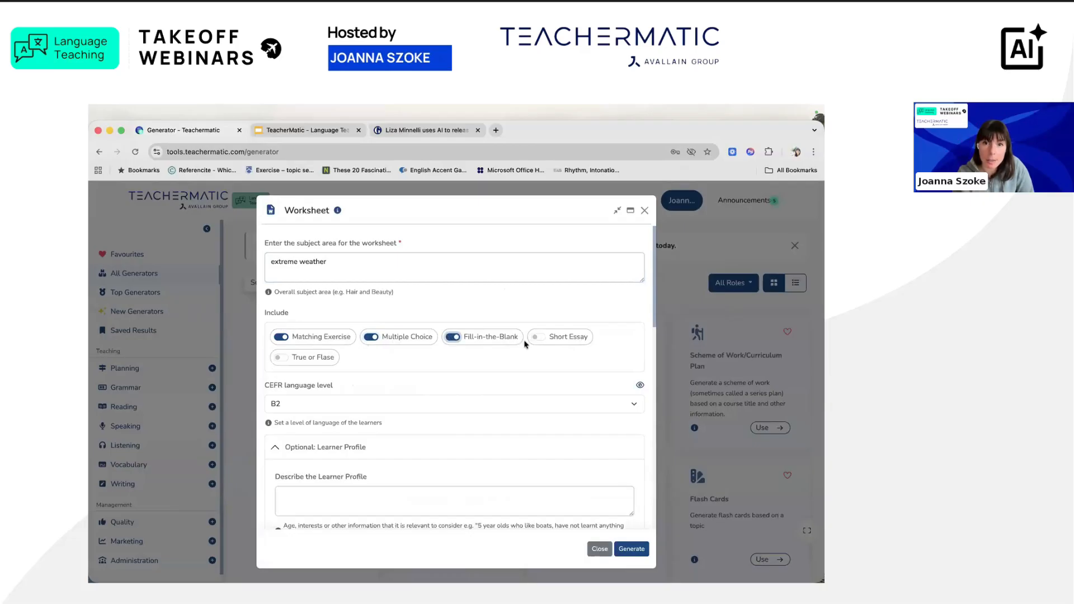
Include Short Essay and "True or Flase" exercises in the worksheet and set its CEFR language level to B1
{"action": "left_click", "coordinate": [283, 359]}
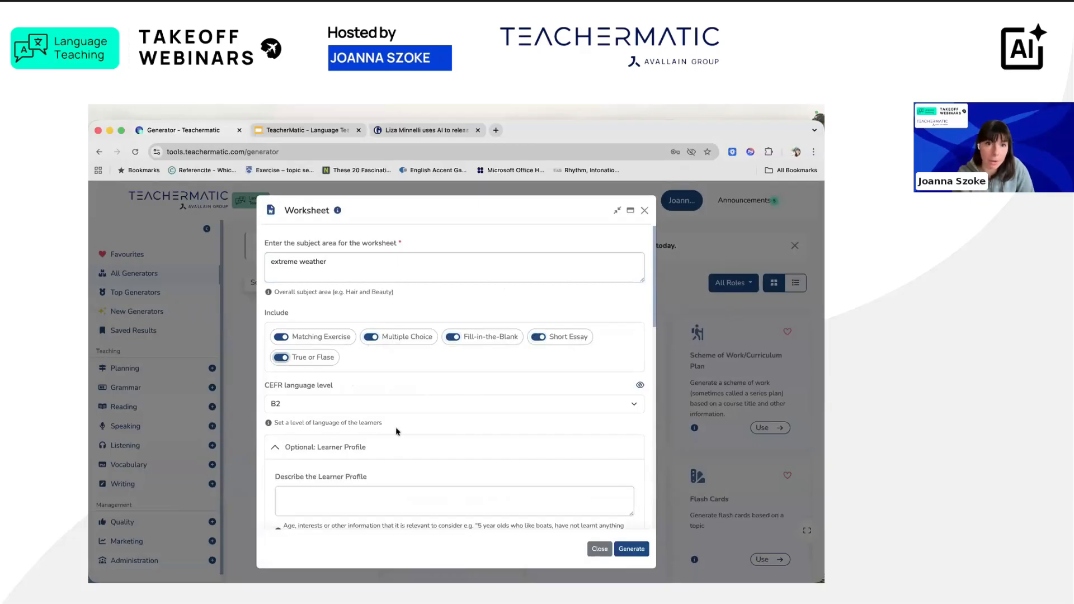
{"action": "scroll", "coordinate": [395, 427], "scroll_direction": "down", "scroll_amount": 1}
{"action": "left_click", "coordinate": [377, 380]}
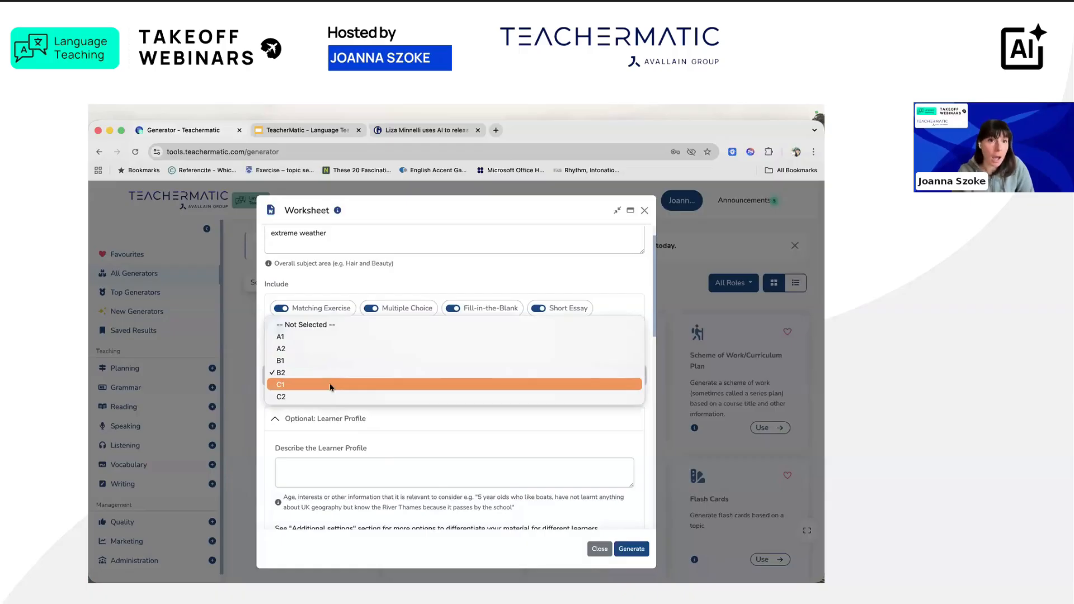
{"action": "left_click", "coordinate": [344, 361]}
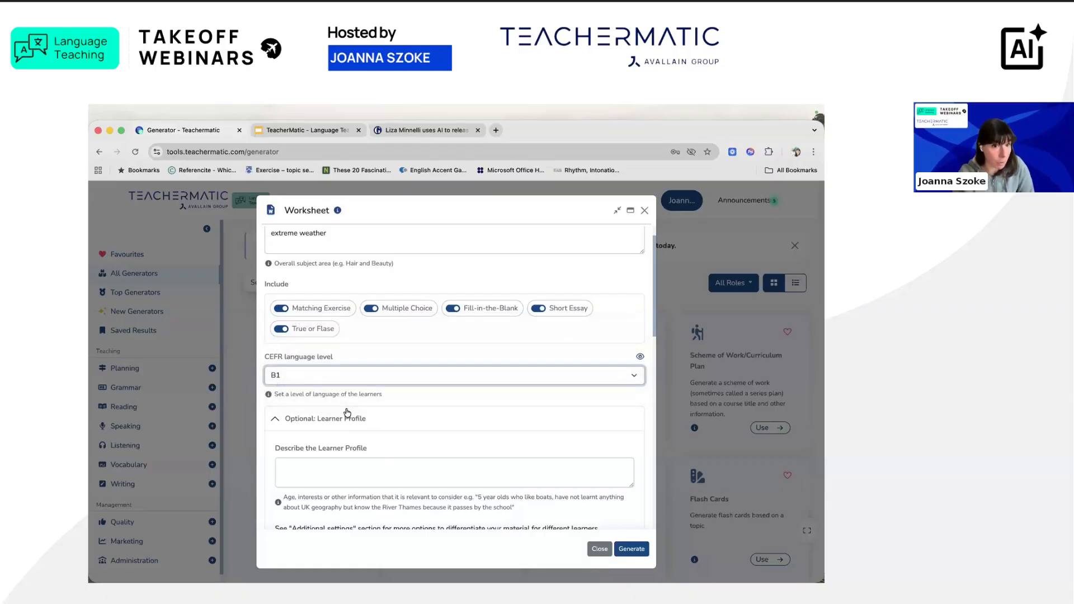
{"action": "scroll", "coordinate": [347, 413], "scroll_direction": "down", "scroll_amount": 3}
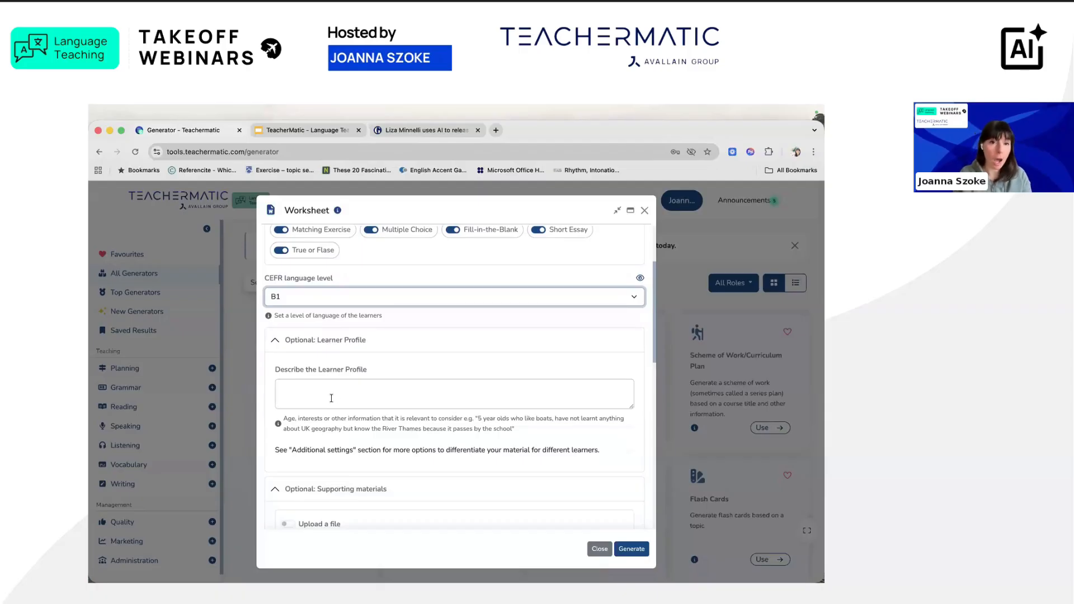
Describe the learner profile as "they are 10 year-old students who are very talented and are quick learners"
{"action": "left_click", "coordinate": [332, 398]}
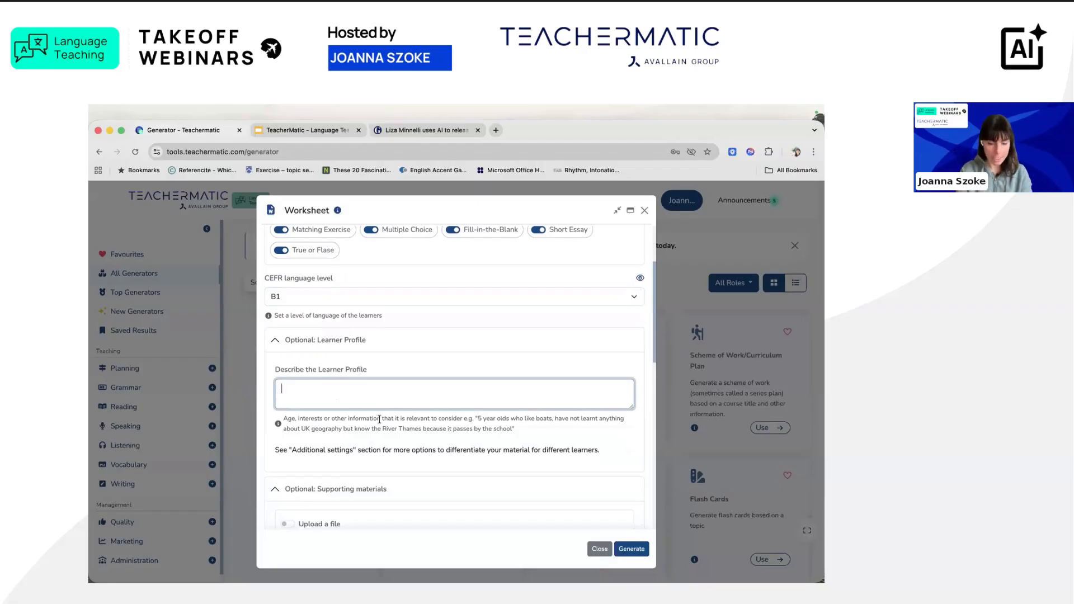
{"action": "type", "text": "they "}
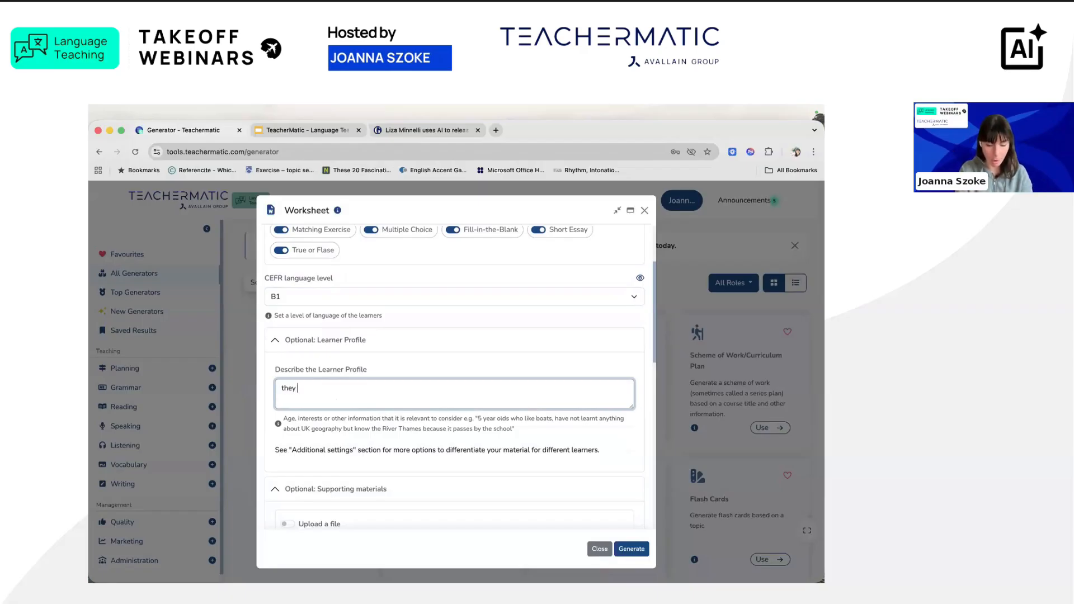
{"action": "type", "text": "are 10 year-ol"}
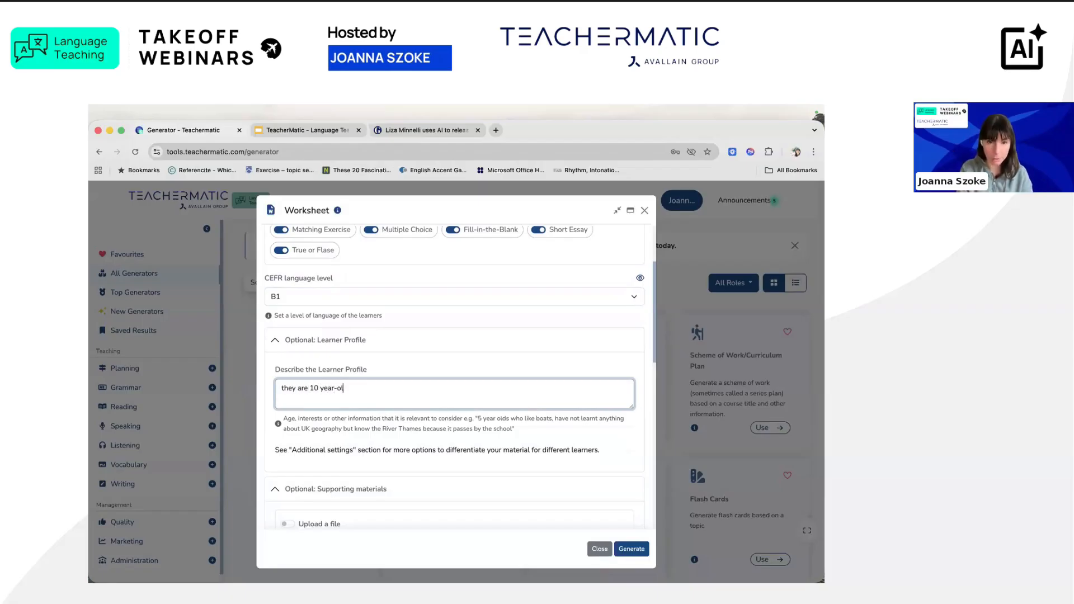
{"action": "type", "text": "d students "}
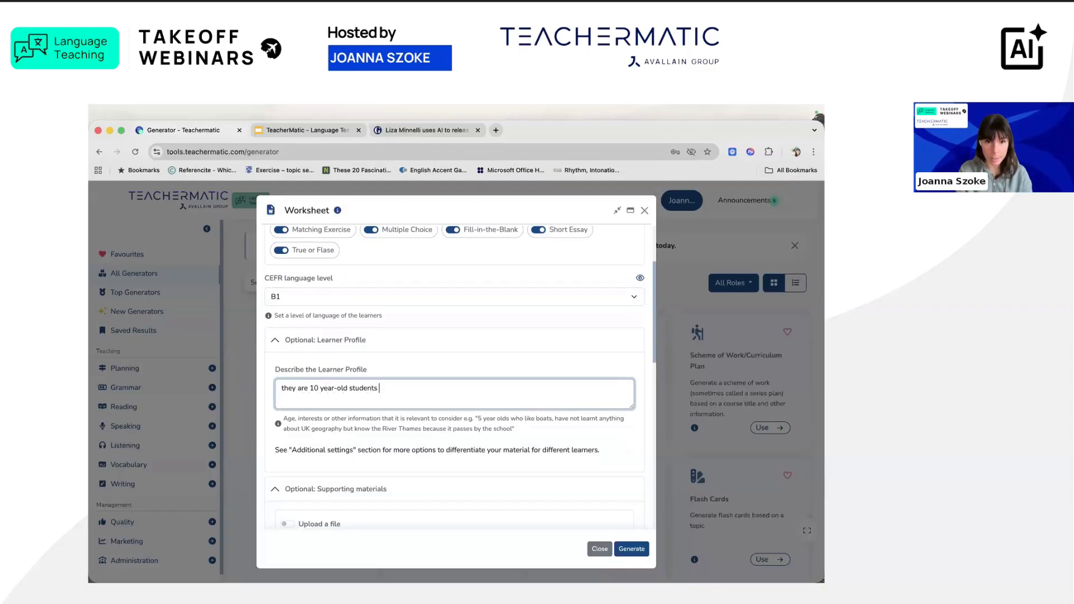
{"action": "type", "text": "who are "}
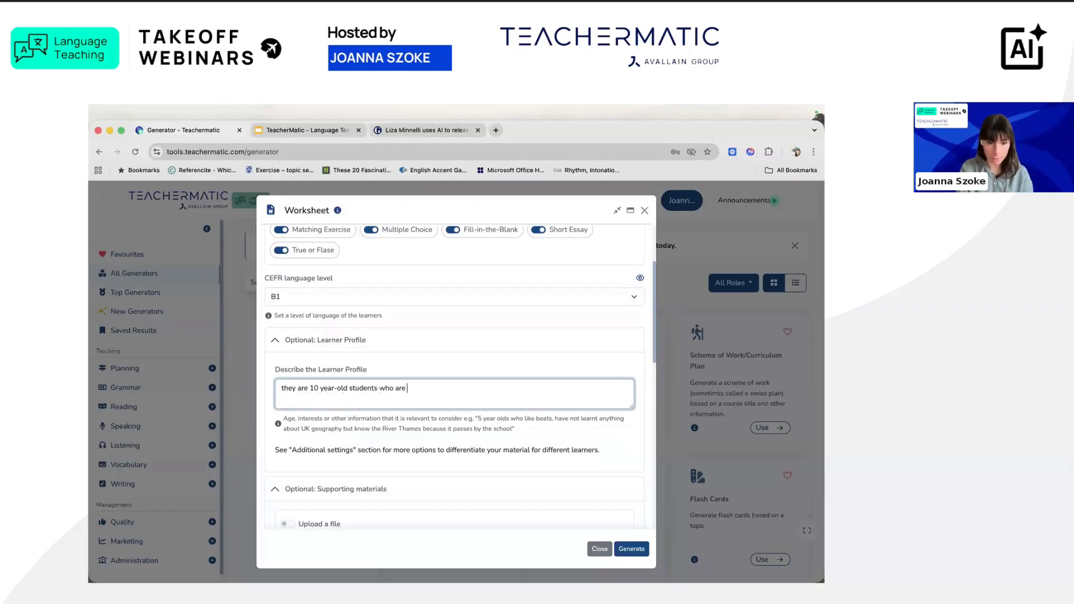
{"action": "type", "text": "very talented and are "}
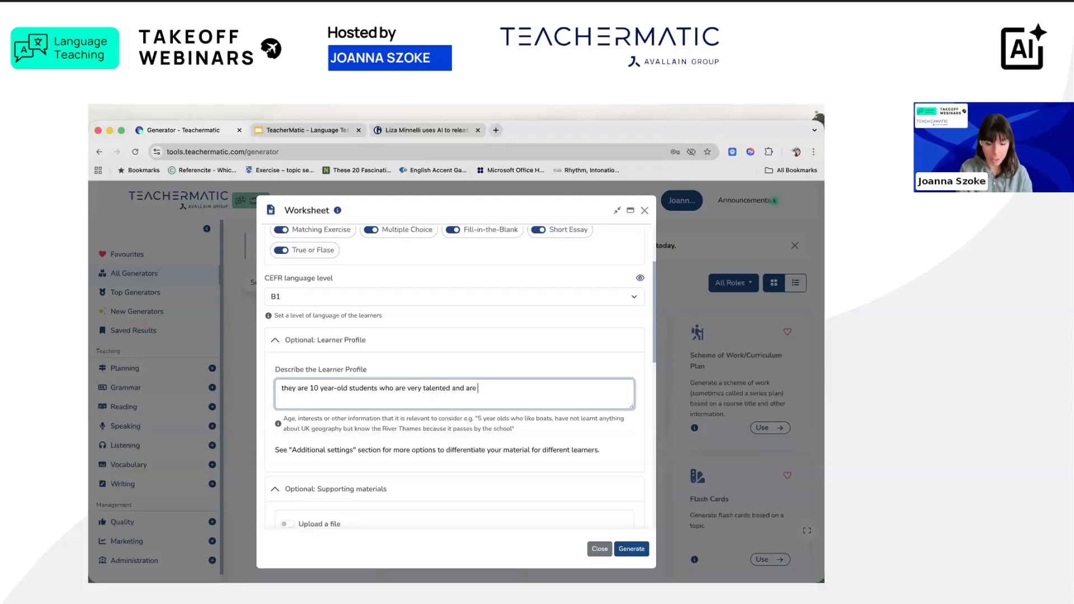
{"action": "type", "text": "quick learners"}
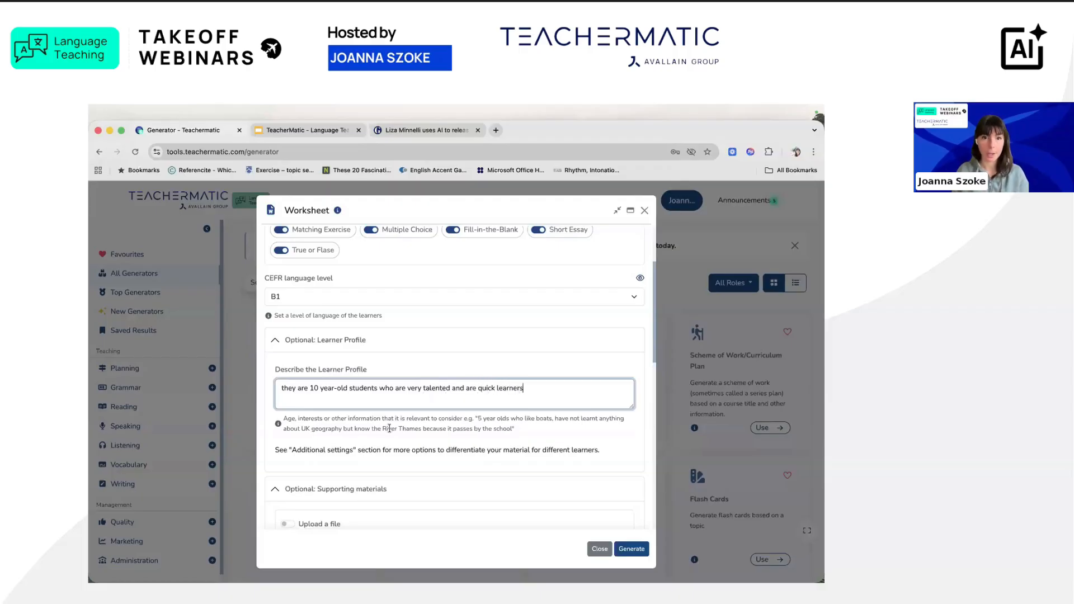
Enable the file upload and the supporting text or transcript options among the worksheet's supporting materials
{"action": "scroll", "coordinate": [393, 428], "scroll_direction": "down", "scroll_amount": 1}
{"action": "scroll", "coordinate": [394, 428], "scroll_direction": "down", "scroll_amount": 3}
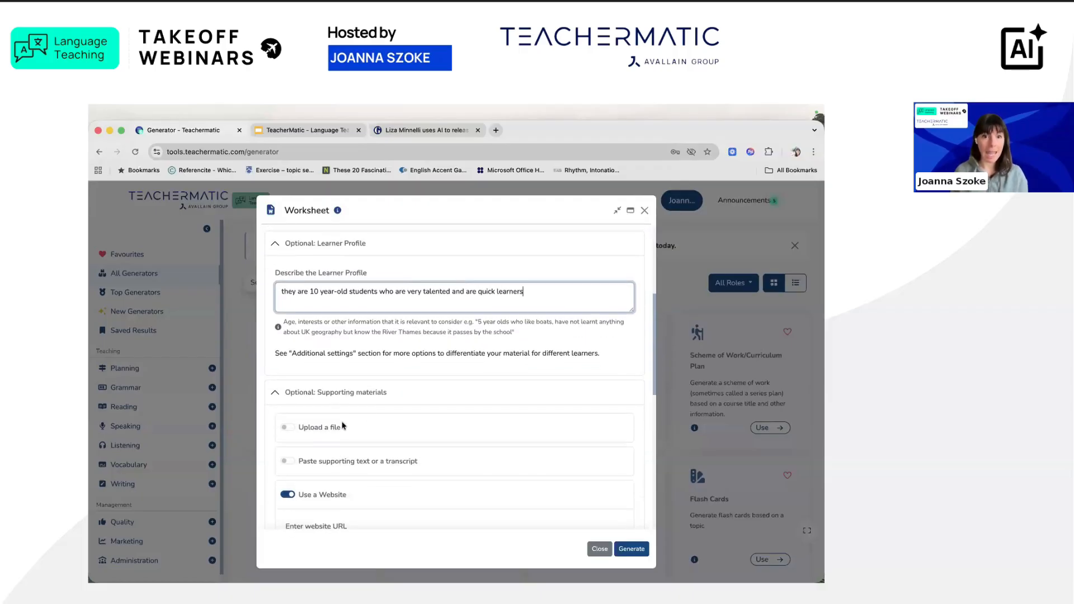
{"action": "scroll", "coordinate": [343, 426], "scroll_direction": "down", "scroll_amount": 1}
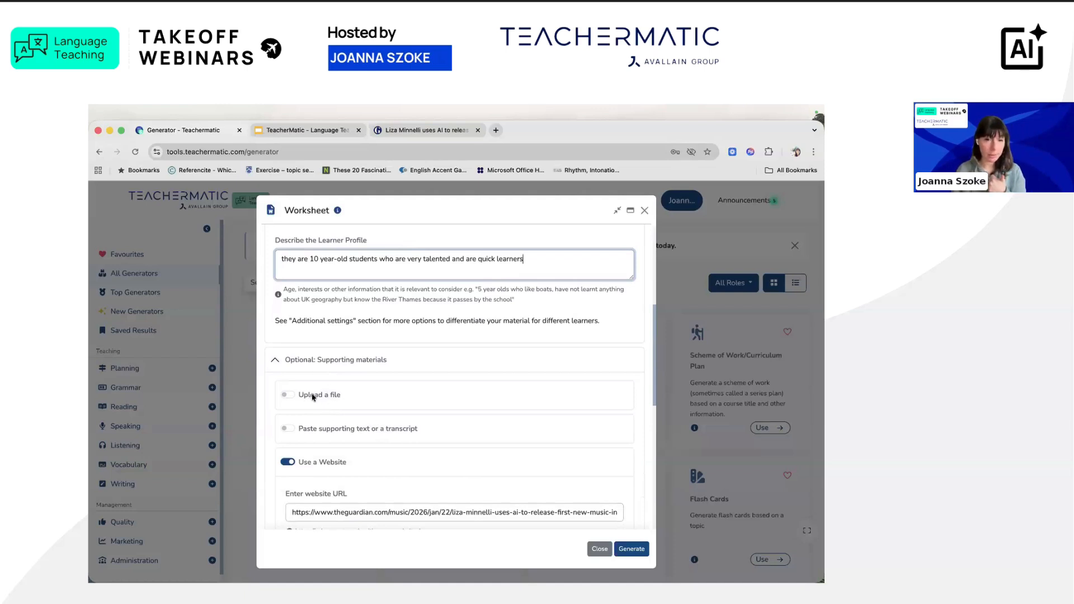
{"action": "left_click", "coordinate": [287, 395]}
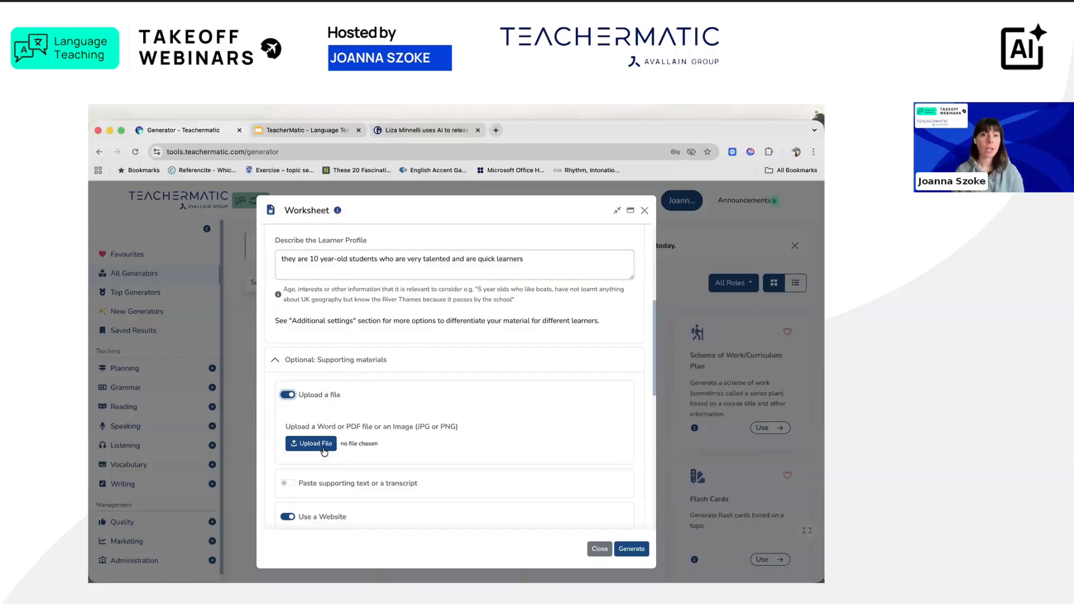
{"action": "scroll", "coordinate": [362, 487], "scroll_direction": "down", "scroll_amount": 2}
{"action": "left_click", "coordinate": [288, 429]}
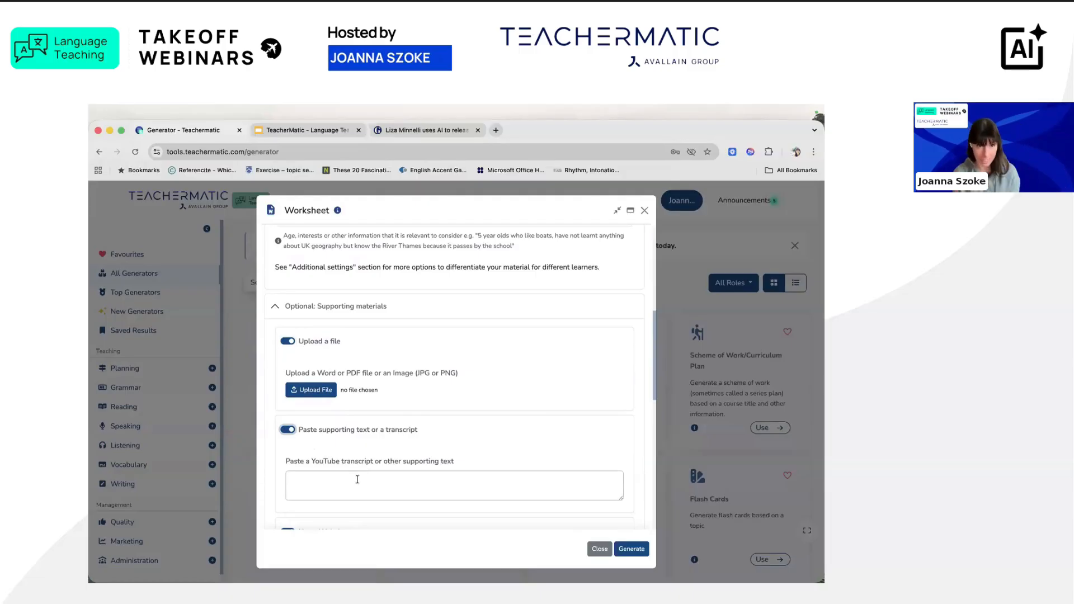
{"action": "scroll", "coordinate": [357, 479], "scroll_direction": "down", "scroll_amount": 3}
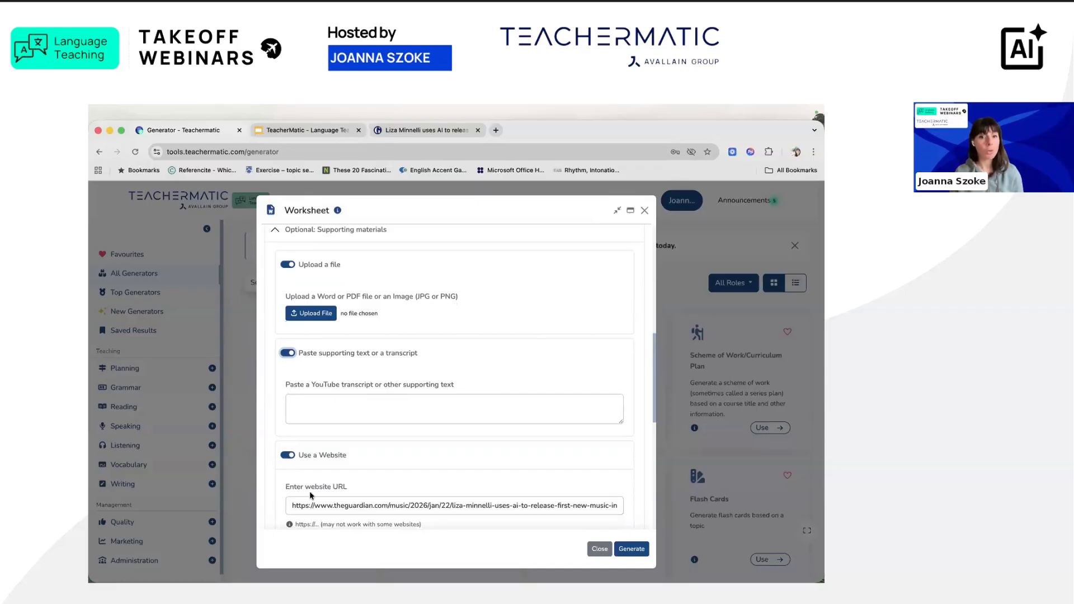
{"action": "scroll", "coordinate": [343, 501], "scroll_direction": "down", "scroll_amount": 1}
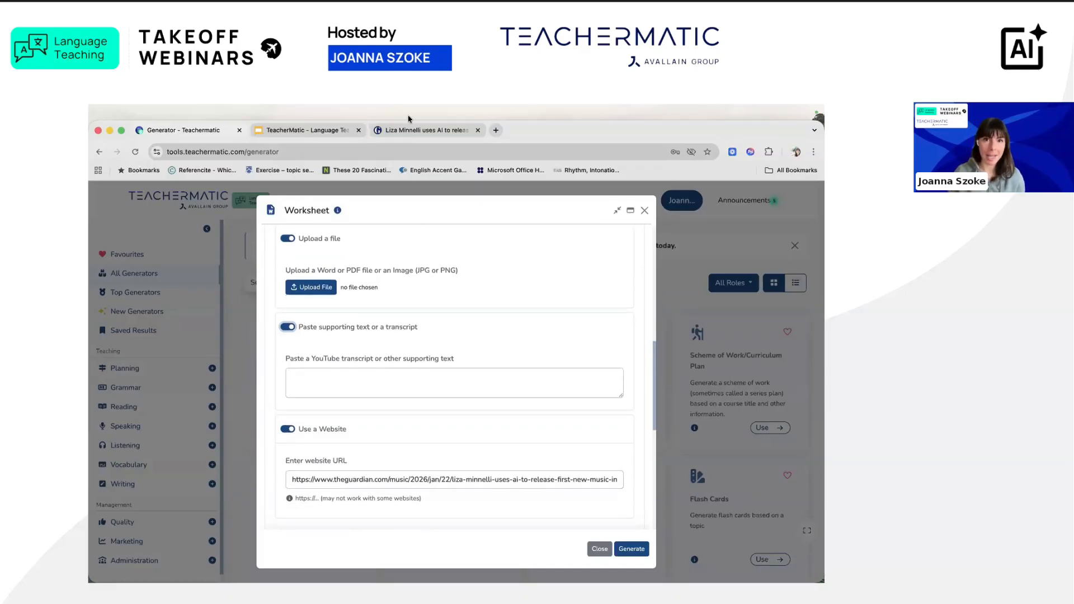
Check the headline of the Guardian article used as the website source, and return to the Worksheet generator
{"action": "left_click", "coordinate": [429, 127]}
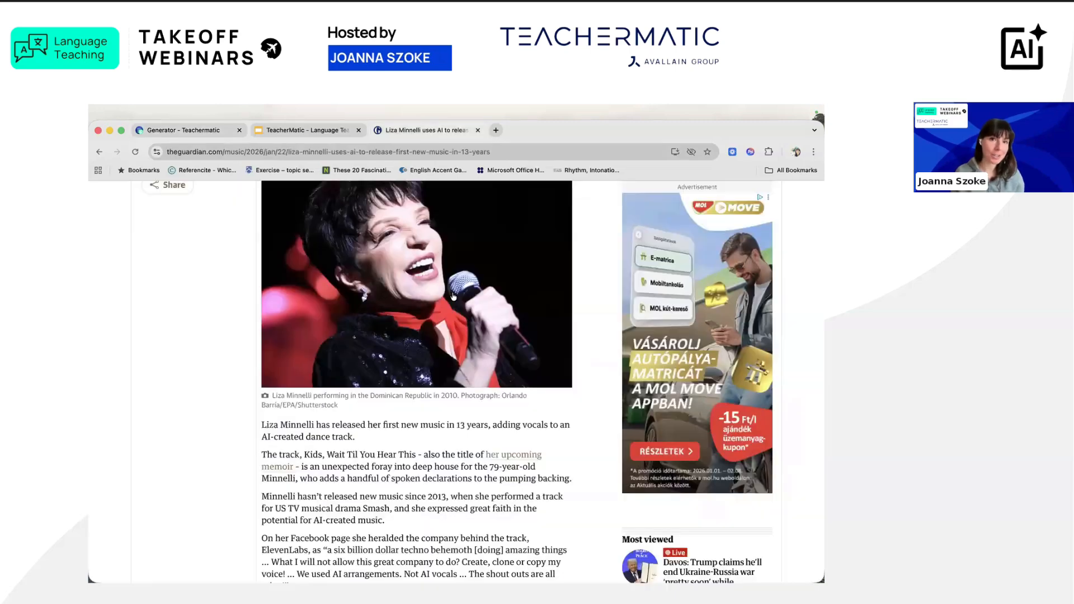
{"action": "scroll", "coordinate": [480, 301], "scroll_direction": "up", "scroll_amount": 5}
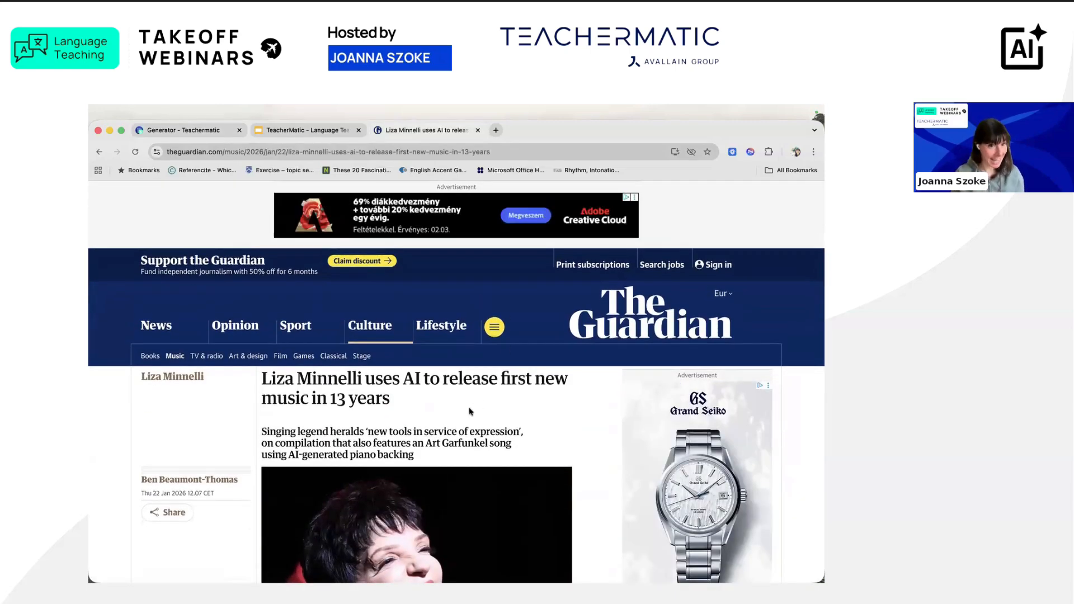
{"action": "scroll", "coordinate": [425, 386], "scroll_direction": "down", "scroll_amount": 1}
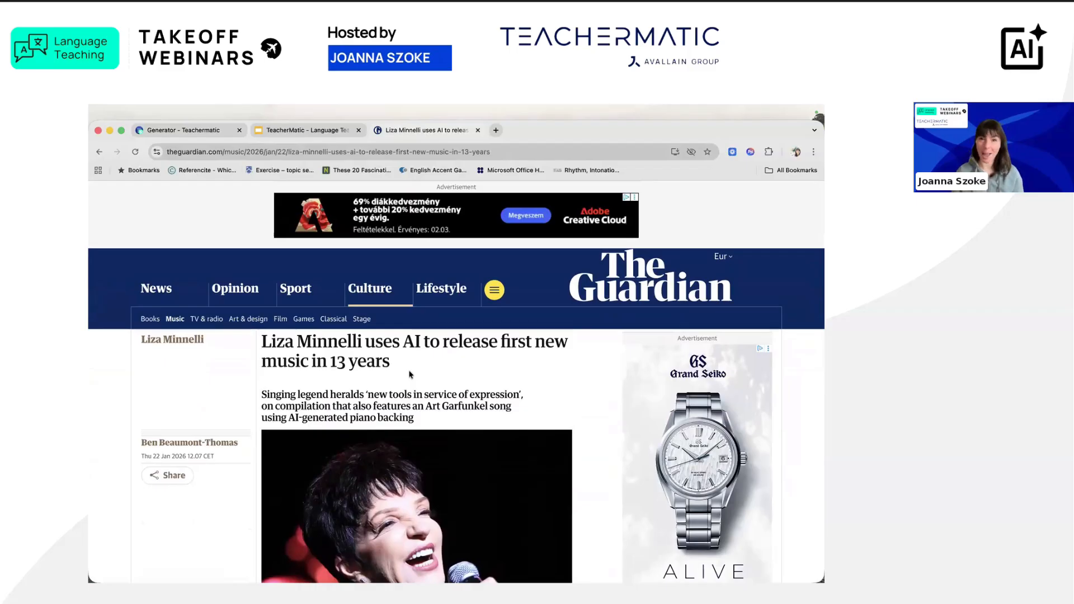
{"action": "triple_click", "coordinate": [375, 363]}
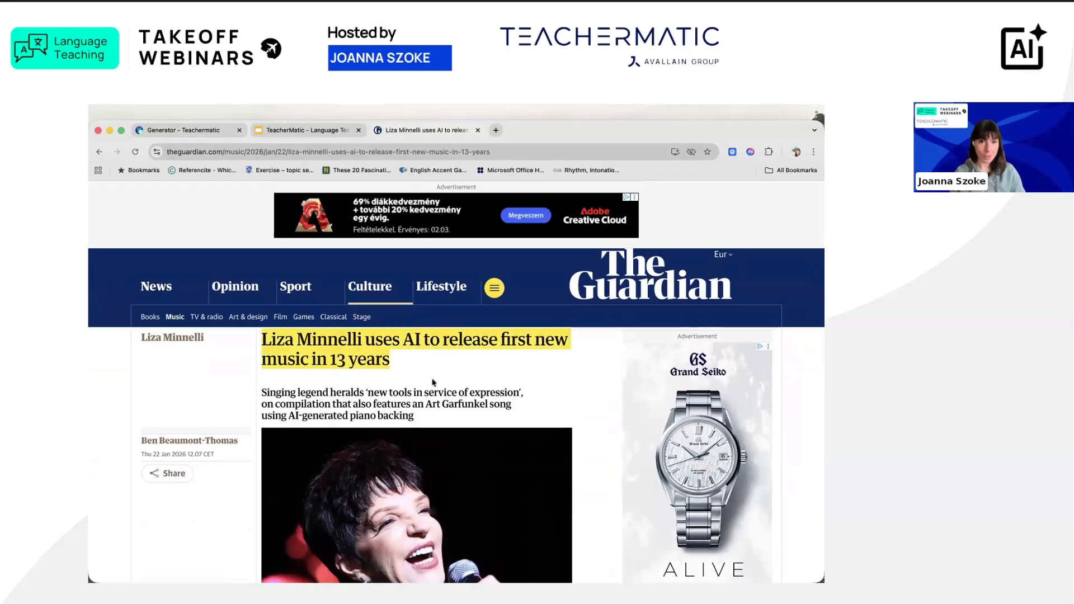
{"action": "left_click", "coordinate": [213, 134]}
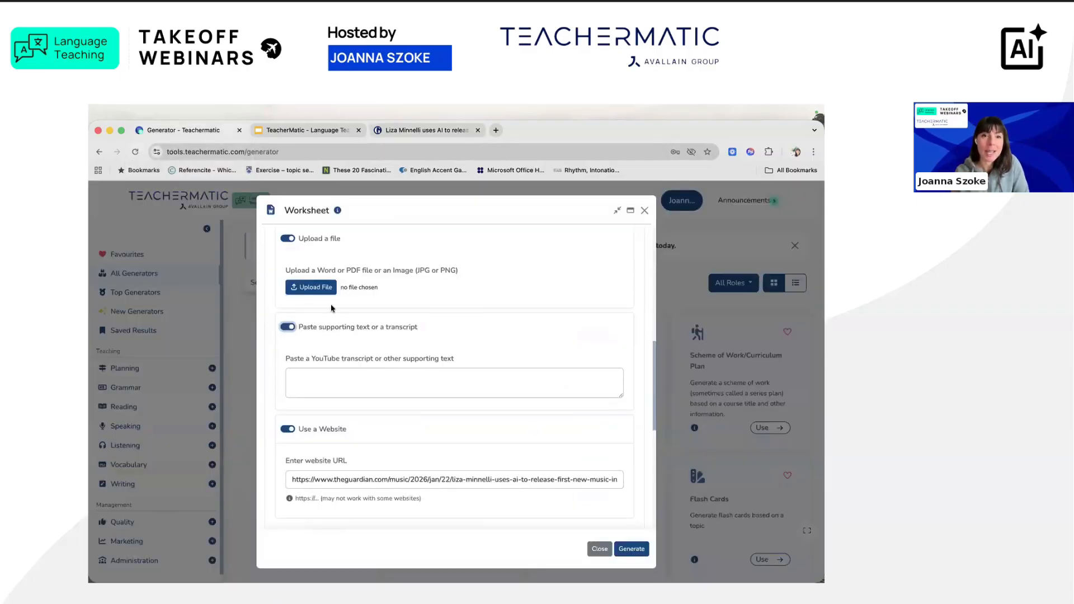
Disable the supporting text and file upload options, keeping only the website as supporting material
{"action": "scroll", "coordinate": [404, 457], "scroll_direction": "down", "scroll_amount": 3}
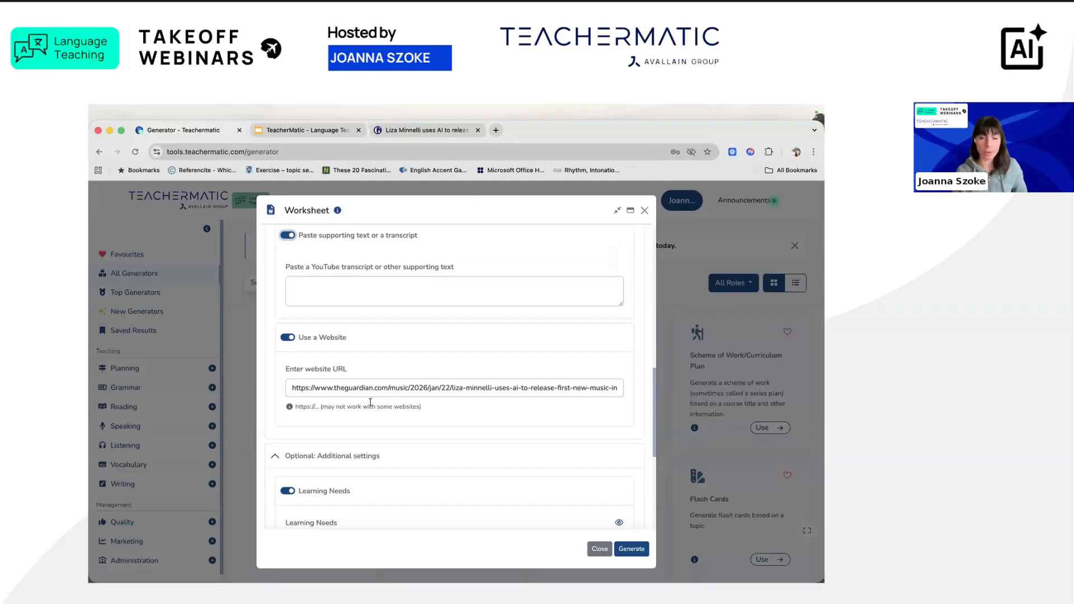
{"action": "scroll", "coordinate": [371, 364], "scroll_direction": "up", "scroll_amount": 2}
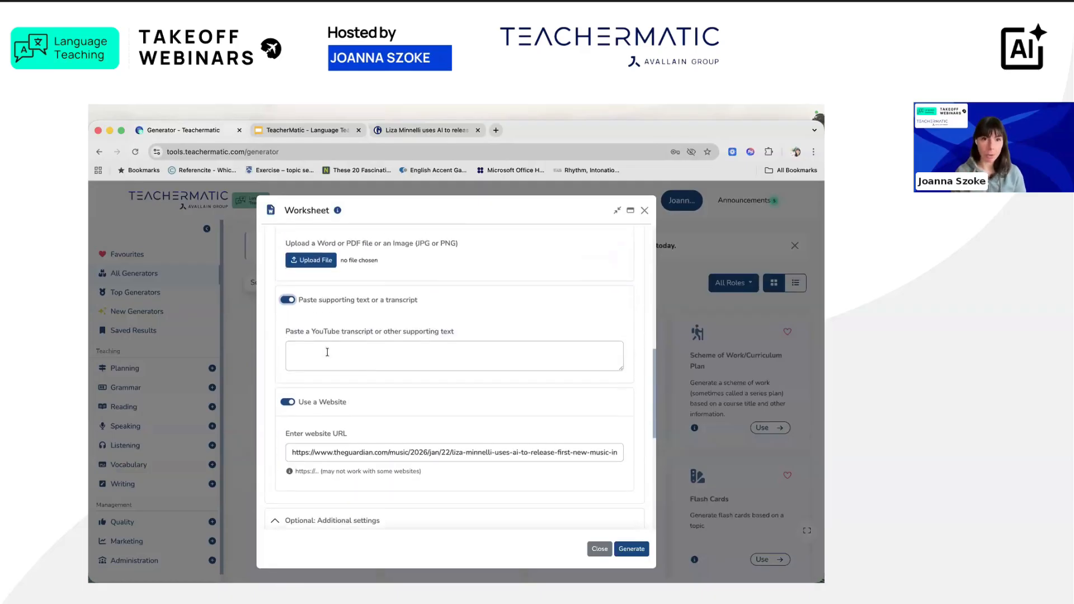
{"action": "left_click", "coordinate": [287, 306]}
{"action": "scroll", "coordinate": [361, 322], "scroll_direction": "up", "scroll_amount": 2}
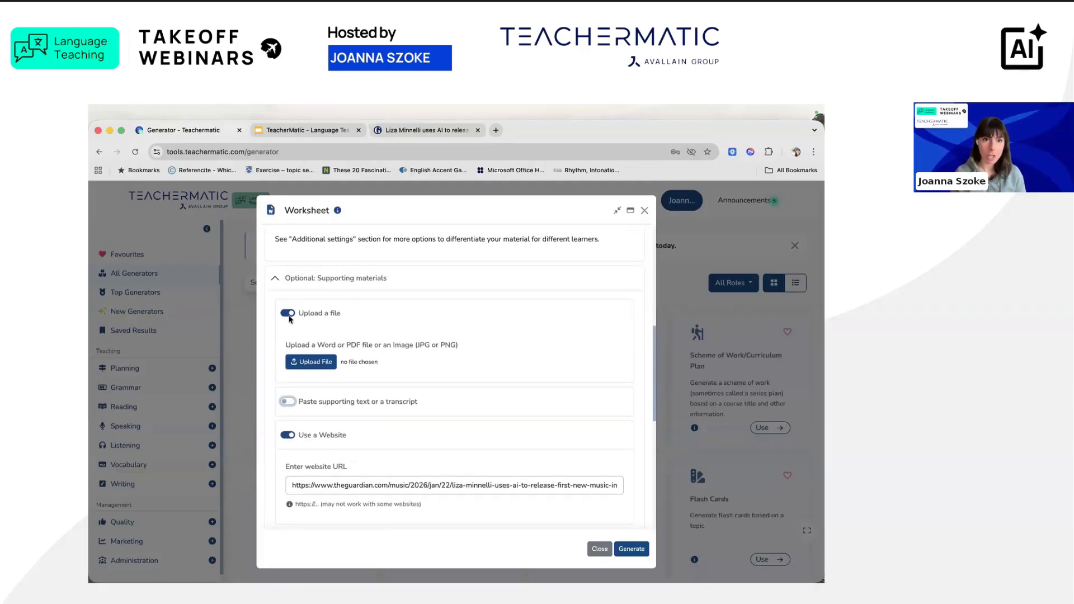
{"action": "left_click", "coordinate": [287, 313]}
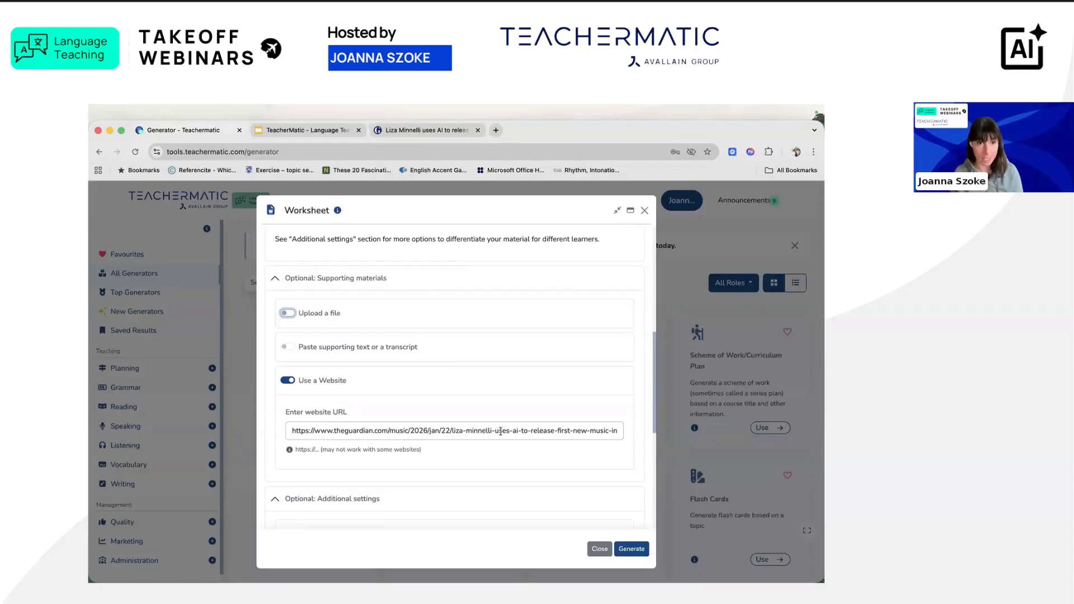
Remove Dyslexia from the worksheet's learning needs and close the list of other needs
{"action": "scroll", "coordinate": [501, 432], "scroll_direction": "down", "scroll_amount": 5}
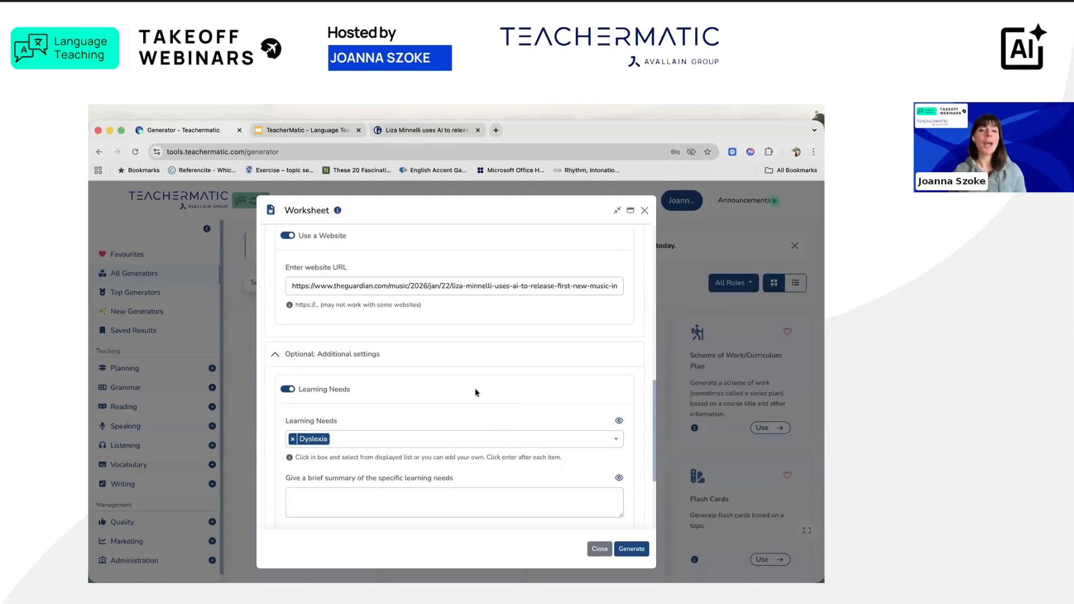
{"action": "scroll", "coordinate": [425, 398], "scroll_direction": "down", "scroll_amount": 2}
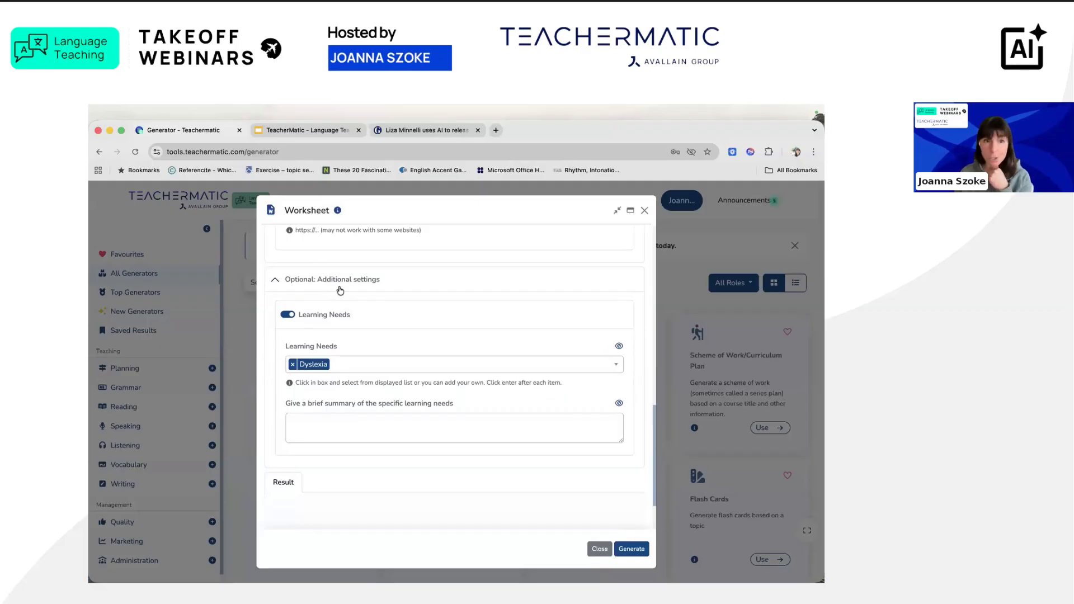
{"action": "scroll", "coordinate": [333, 298], "scroll_direction": "up", "scroll_amount": 1}
{"action": "scroll", "coordinate": [334, 298], "scroll_direction": "up", "scroll_amount": 4}
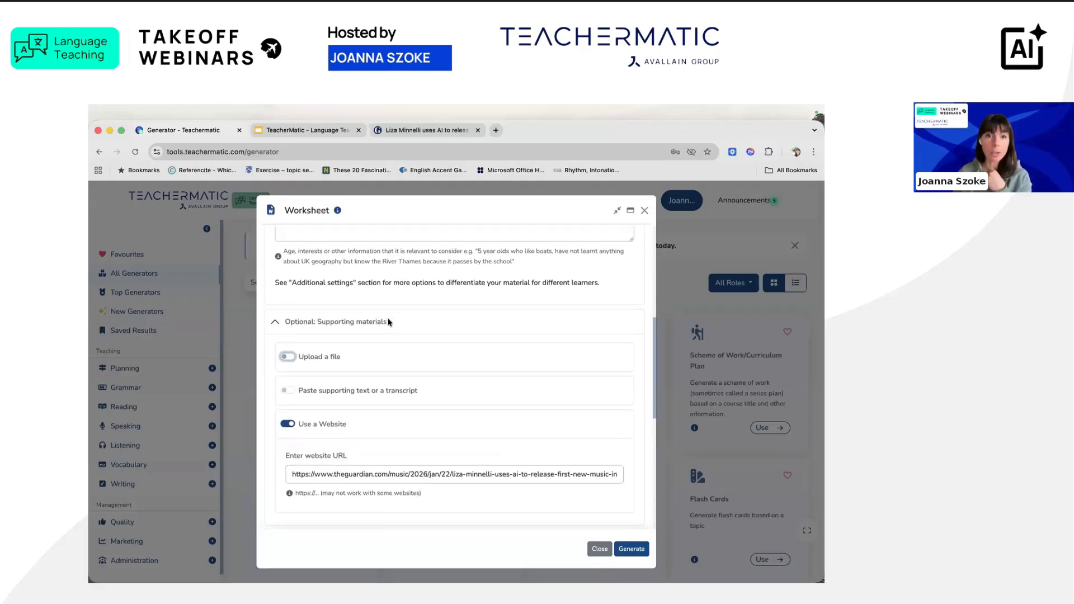
{"action": "scroll", "coordinate": [406, 418], "scroll_direction": "down", "scroll_amount": 5}
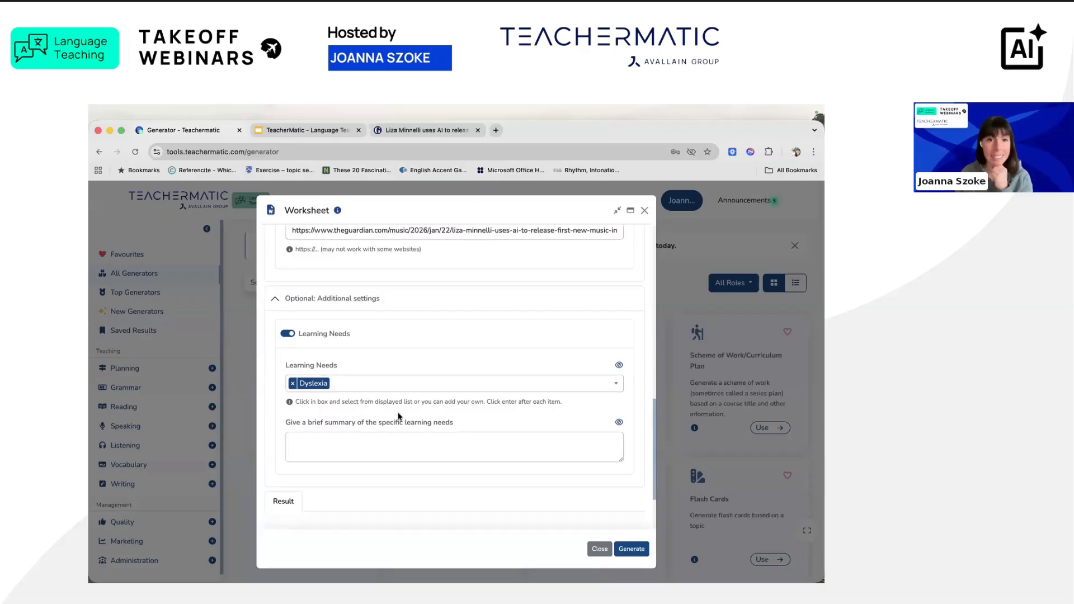
{"action": "left_click", "coordinate": [344, 381]}
{"action": "left_click", "coordinate": [292, 383]}
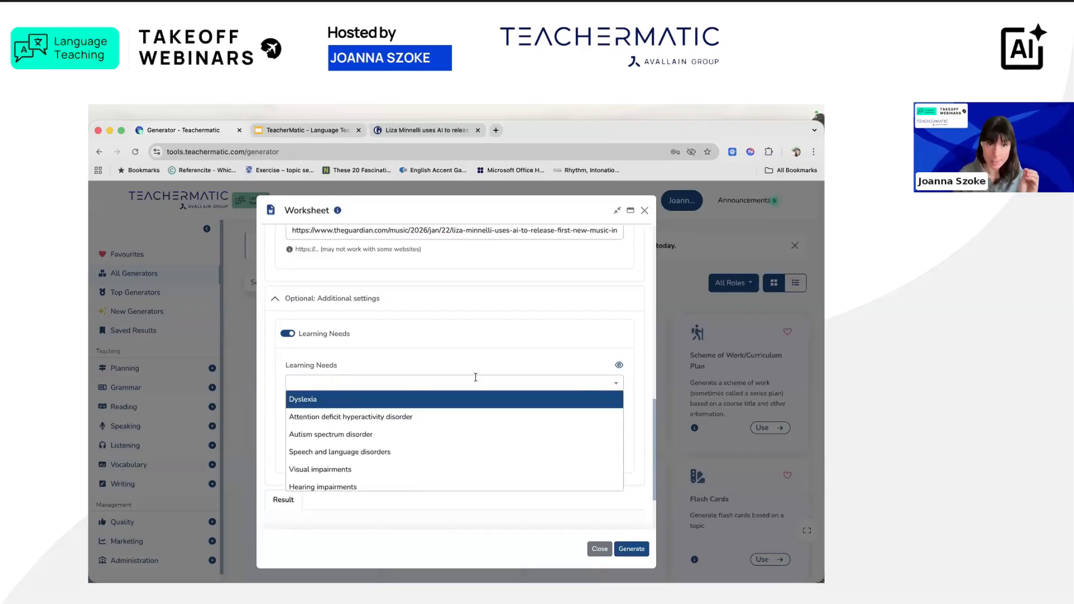
{"action": "left_click", "coordinate": [354, 367]}
{"action": "left_click_drag", "start_coordinate": [289, 368], "coordinate": [337, 367]}
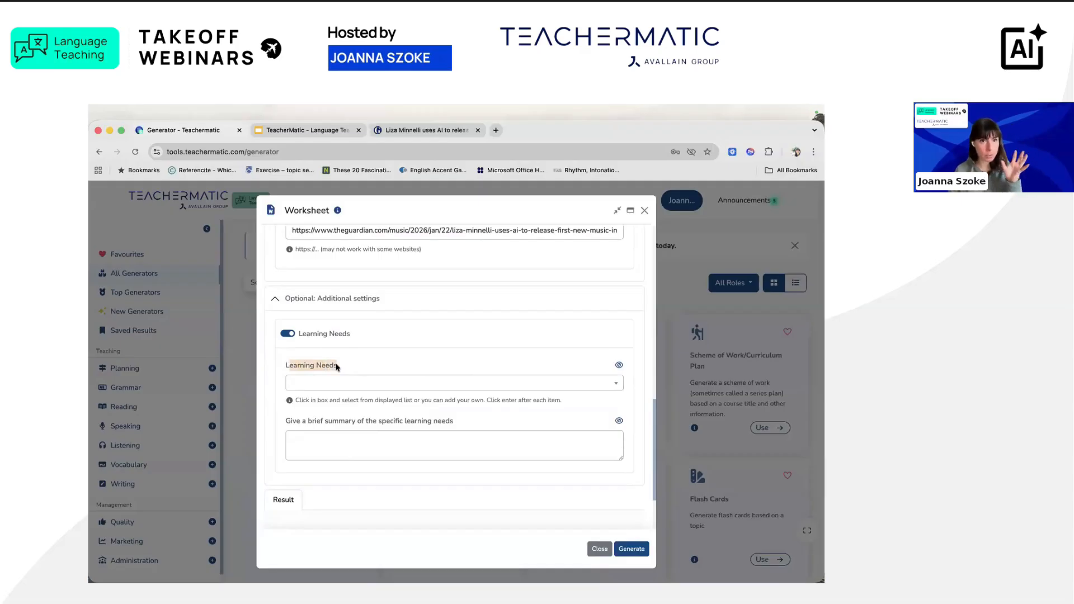
Return to the optional Learner Profile section and collapse it
{"action": "scroll", "coordinate": [338, 367], "scroll_direction": "up", "scroll_amount": 10}
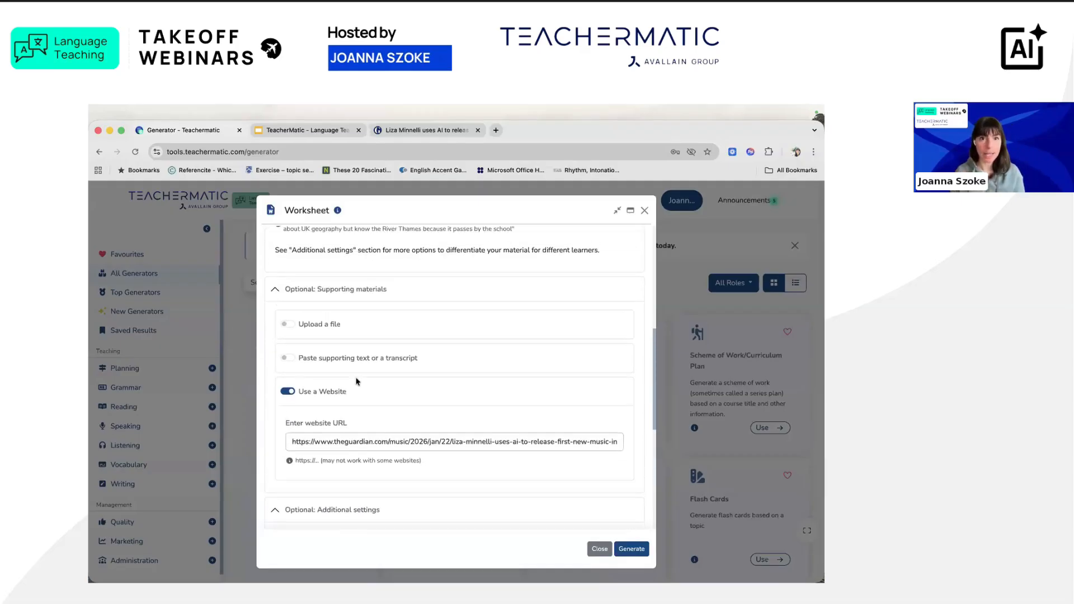
{"action": "scroll", "coordinate": [352, 380], "scroll_direction": "up", "scroll_amount": 1}
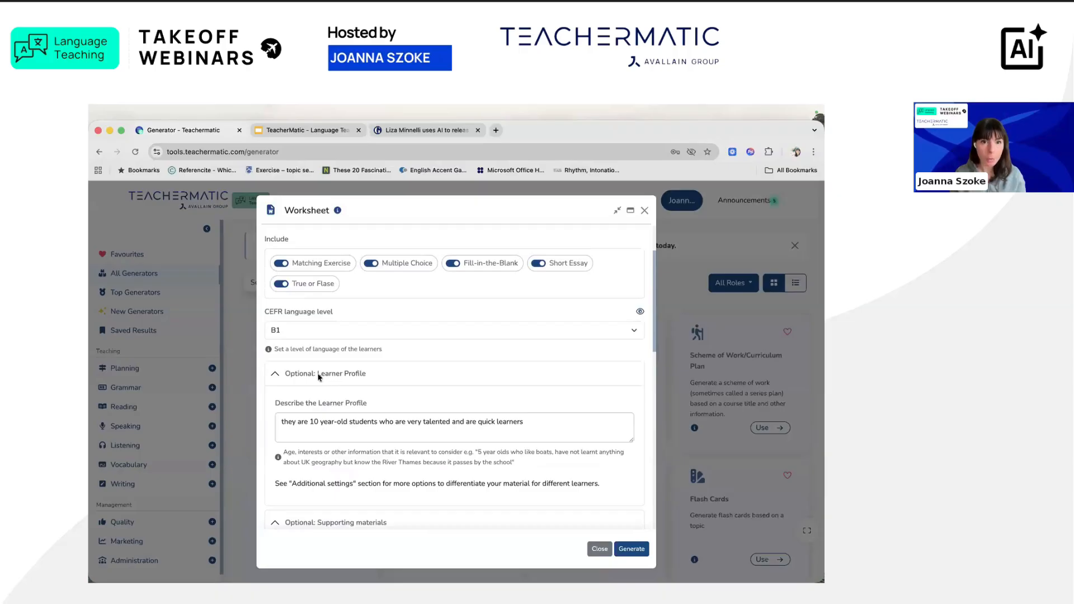
{"action": "left_click_drag", "start_coordinate": [318, 373], "coordinate": [367, 377]}
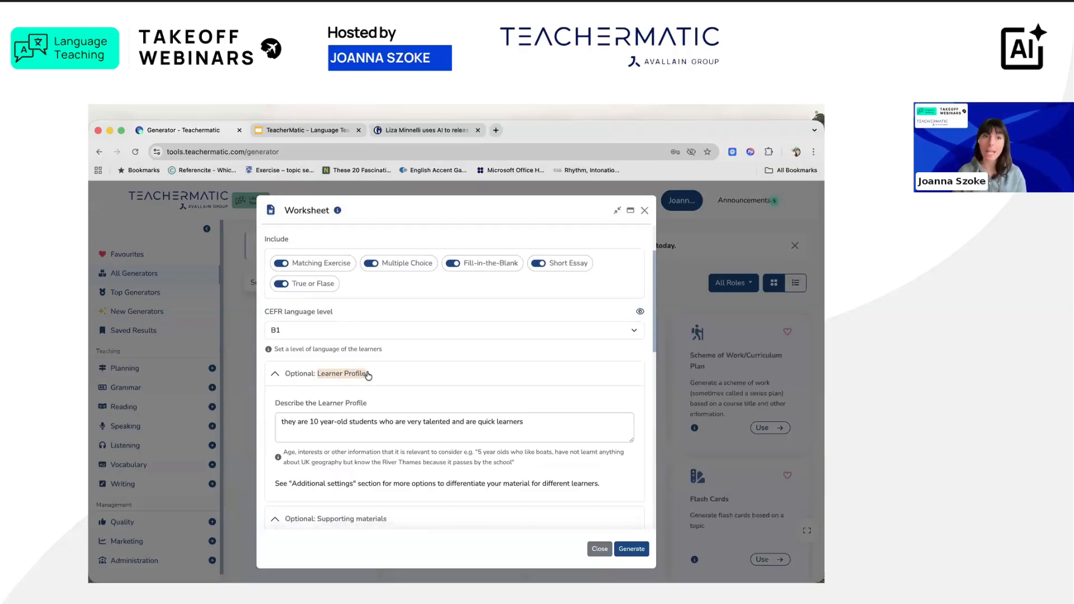
{"action": "left_click", "coordinate": [367, 375]}
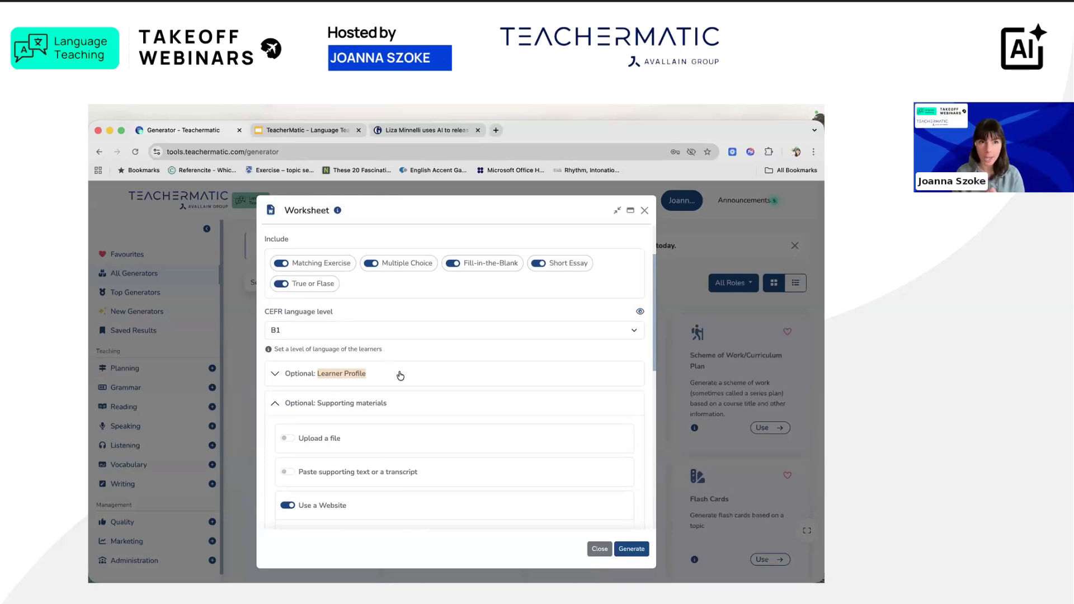
Set the worksheet's learning needs to Speech and language disorders
{"action": "scroll", "coordinate": [398, 375], "scroll_direction": "down", "scroll_amount": 4}
{"action": "scroll", "coordinate": [399, 371], "scroll_direction": "down", "scroll_amount": 2}
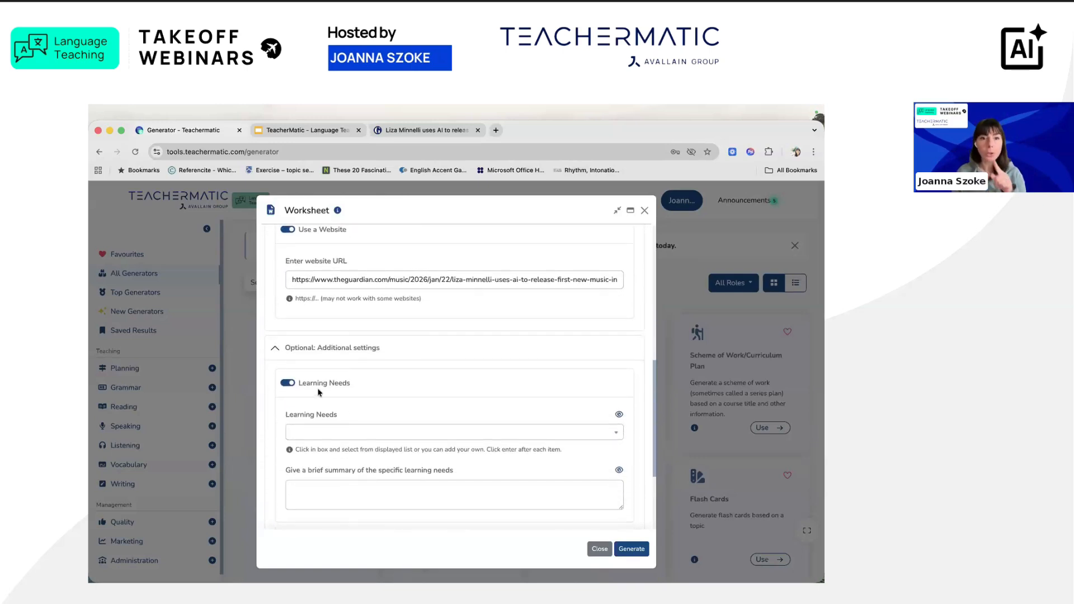
{"action": "left_click", "coordinate": [337, 429]}
{"action": "scroll", "coordinate": [333, 453], "scroll_direction": "down", "scroll_amount": 1}
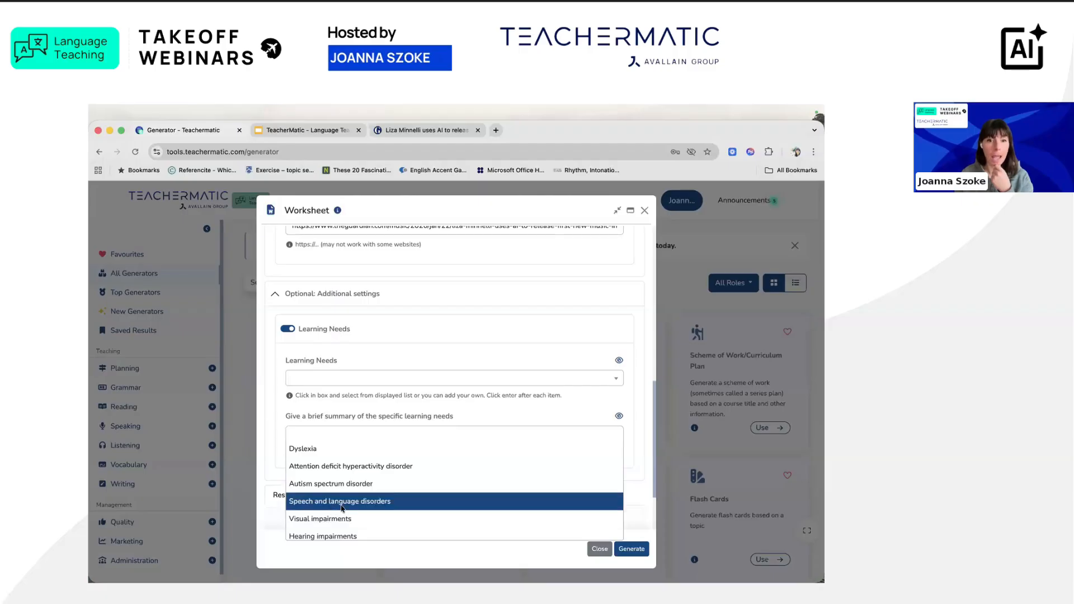
{"action": "left_click", "coordinate": [342, 502]}
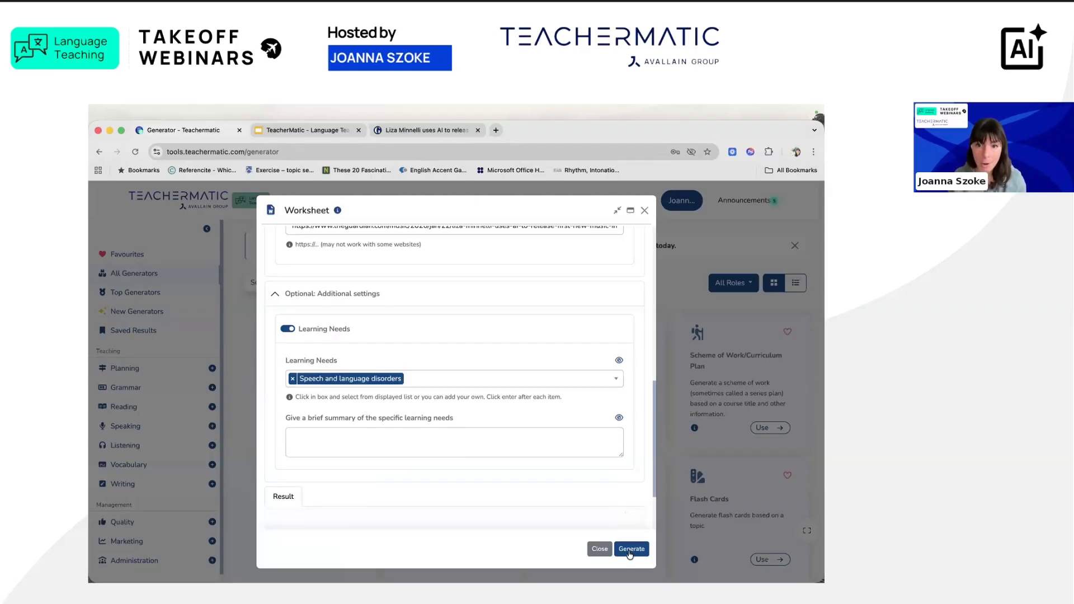
Generate the extreme weather worksheet from the configured settings and return to the start of its result
{"action": "left_click", "coordinate": [629, 553]}
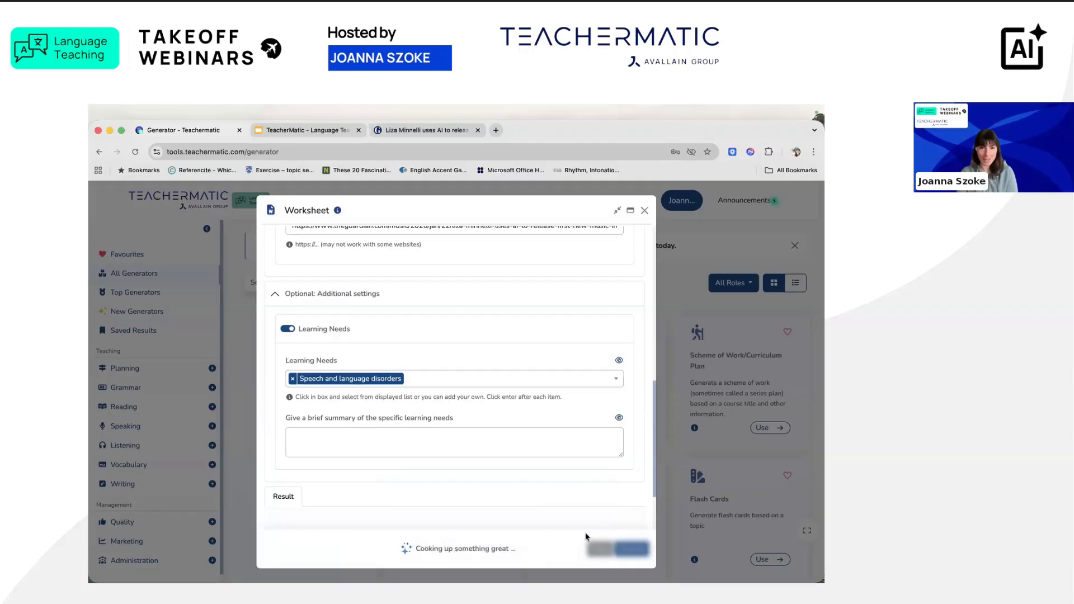
{"action": "scroll", "coordinate": [582, 414], "scroll_direction": "down", "scroll_amount": 3}
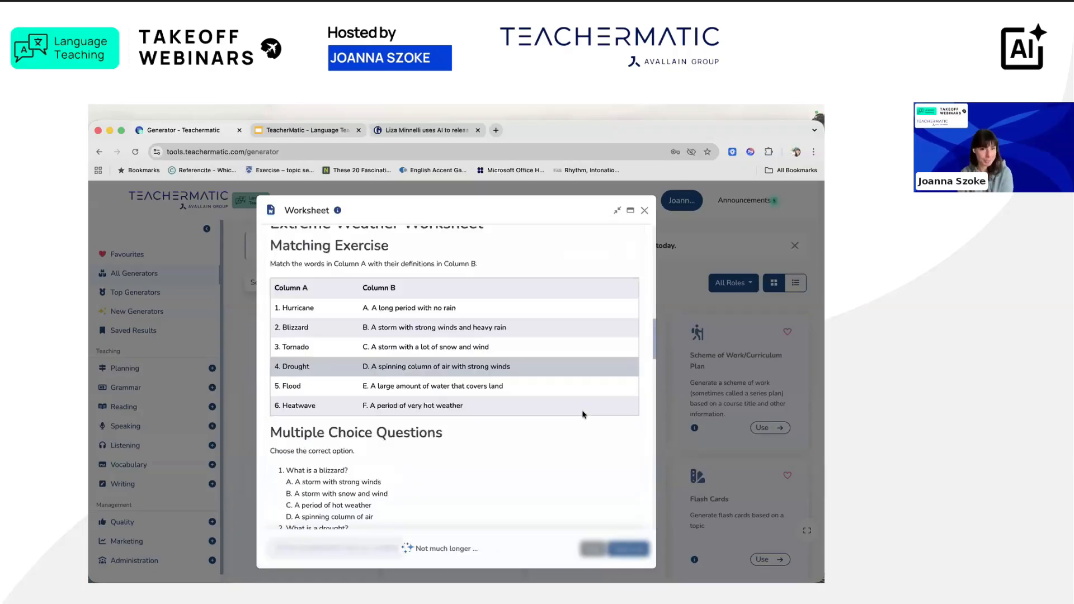
{"action": "scroll", "coordinate": [474, 324], "scroll_direction": "up", "scroll_amount": 10}
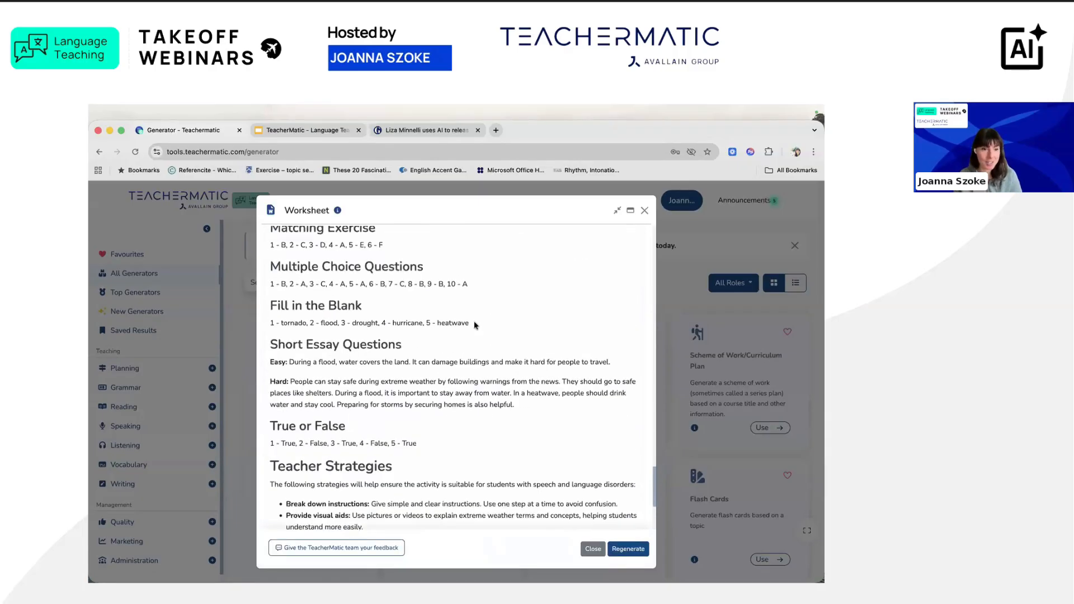
{"action": "scroll", "coordinate": [473, 327], "scroll_direction": "up", "scroll_amount": 15}
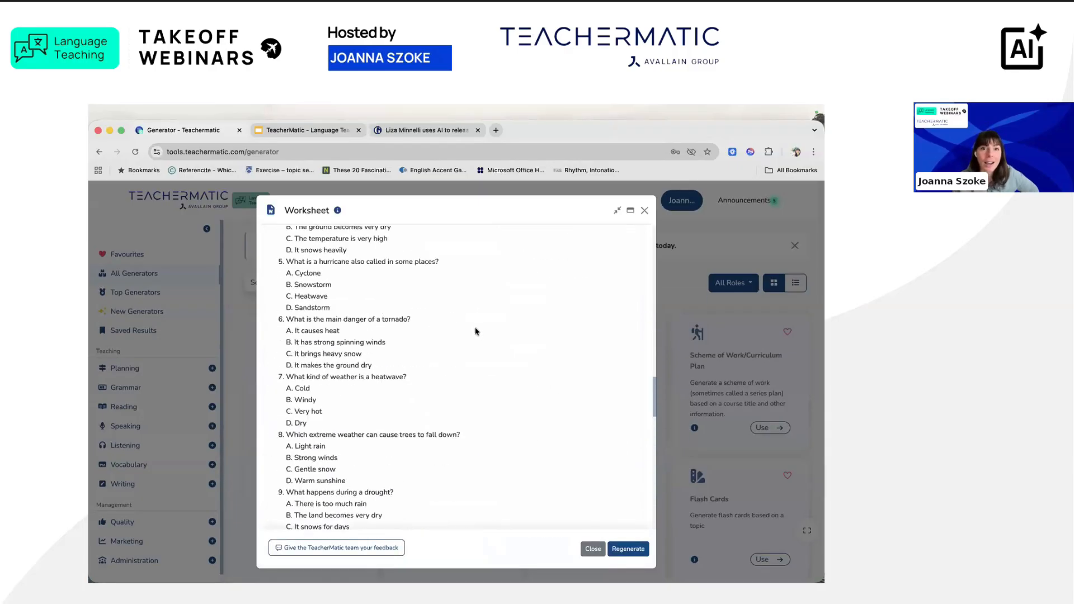
{"action": "scroll", "coordinate": [476, 331], "scroll_direction": "up", "scroll_amount": 4}
{"action": "scroll", "coordinate": [475, 332], "scroll_direction": "down", "scroll_amount": 5}
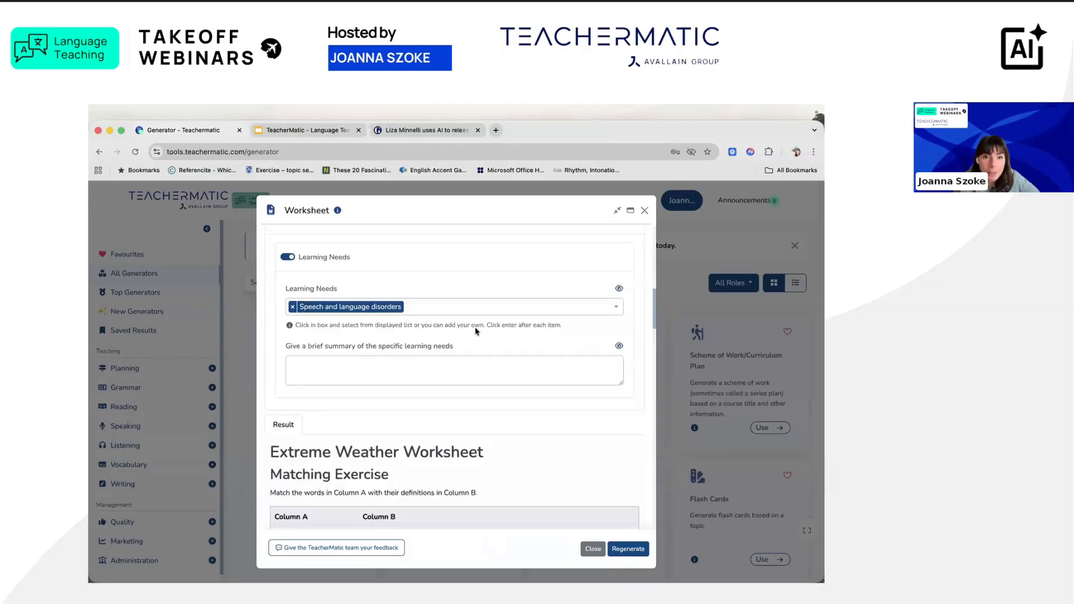
Read through the generated exercises from the Matching Exercise onward and highlight the Short Essay Questions section
{"action": "scroll", "coordinate": [475, 332], "scroll_direction": "down", "scroll_amount": 2}
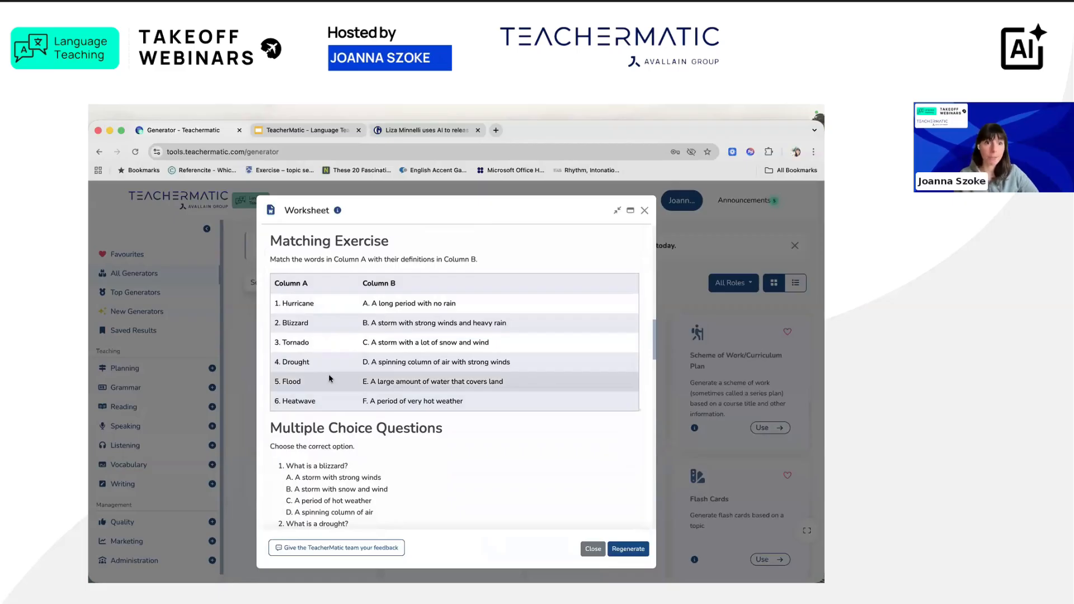
{"action": "scroll", "coordinate": [334, 380], "scroll_direction": "down", "scroll_amount": 3}
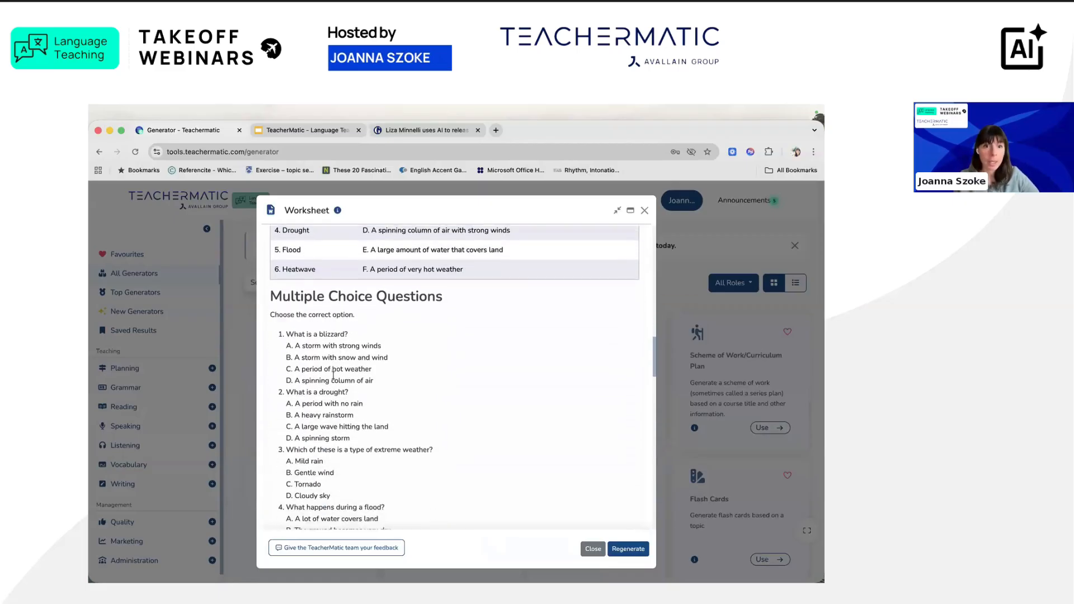
{"action": "scroll", "coordinate": [370, 362], "scroll_direction": "down", "scroll_amount": 2}
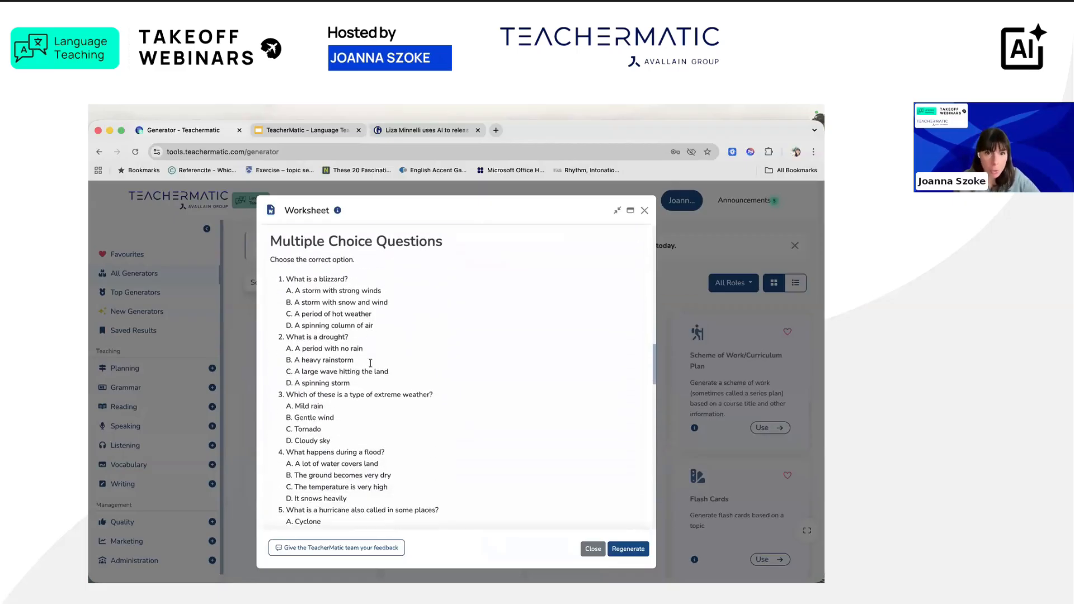
{"action": "scroll", "coordinate": [371, 364], "scroll_direction": "down", "scroll_amount": 2}
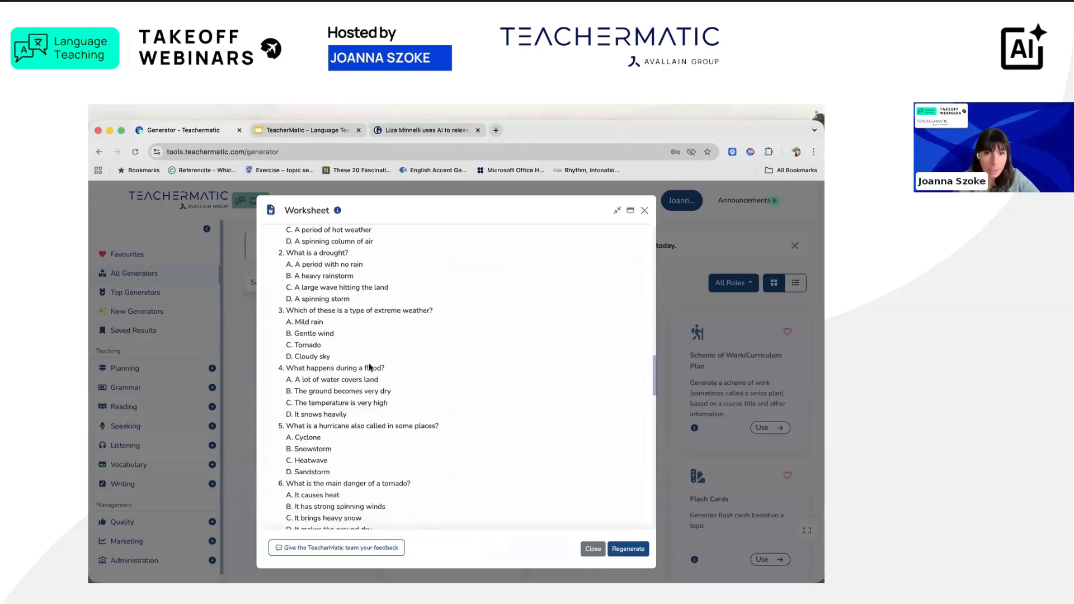
{"action": "scroll", "coordinate": [370, 364], "scroll_direction": "down", "scroll_amount": 10}
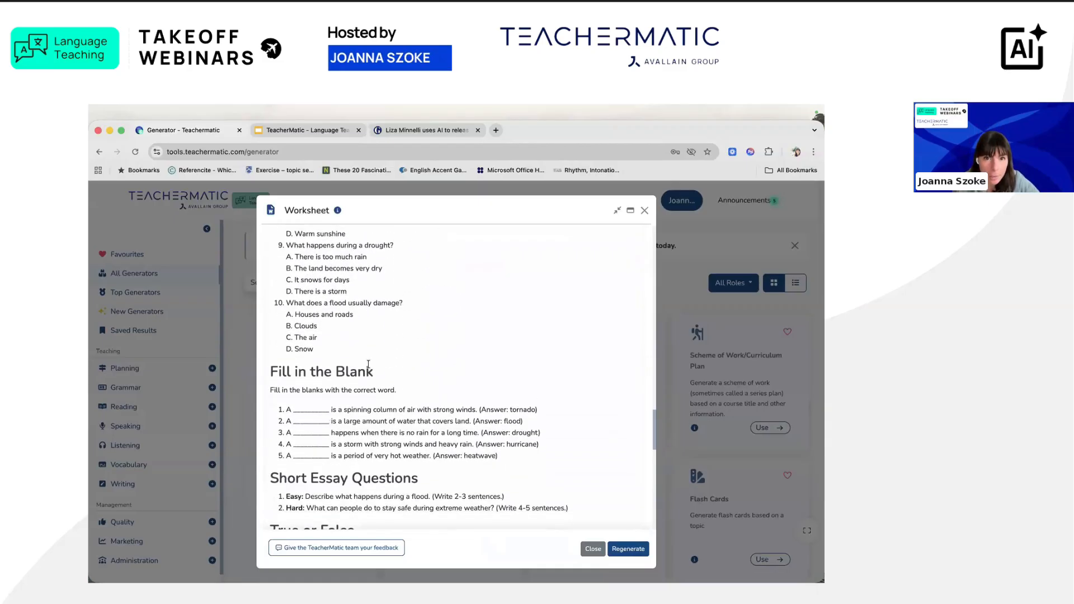
{"action": "scroll", "coordinate": [369, 364], "scroll_direction": "down", "scroll_amount": 1}
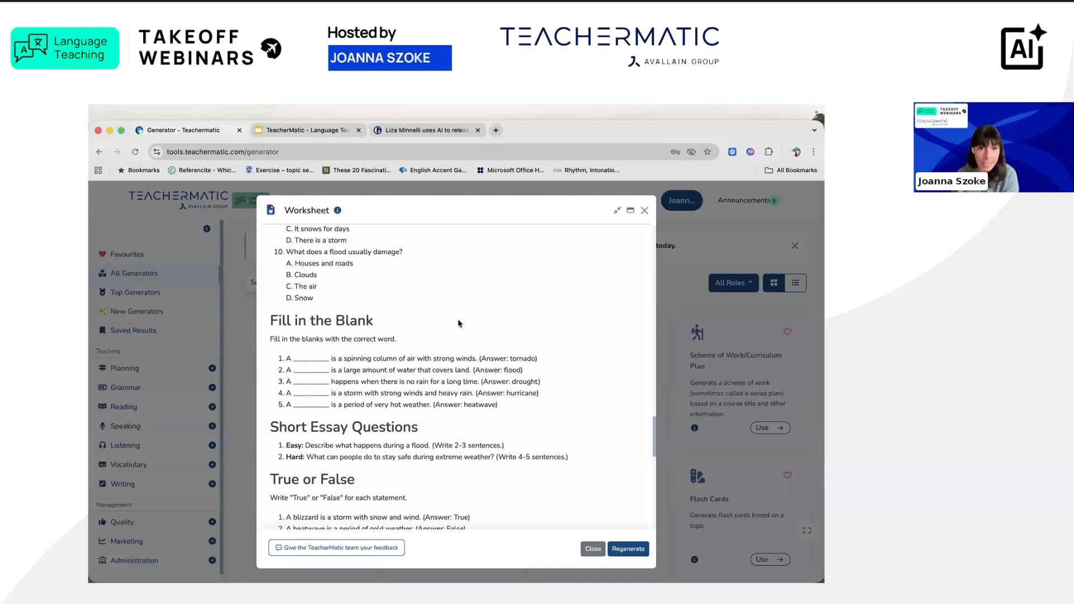
{"action": "scroll", "coordinate": [458, 319], "scroll_direction": "down", "scroll_amount": 2}
{"action": "left_click_drag", "start_coordinate": [285, 332], "coordinate": [568, 364]}
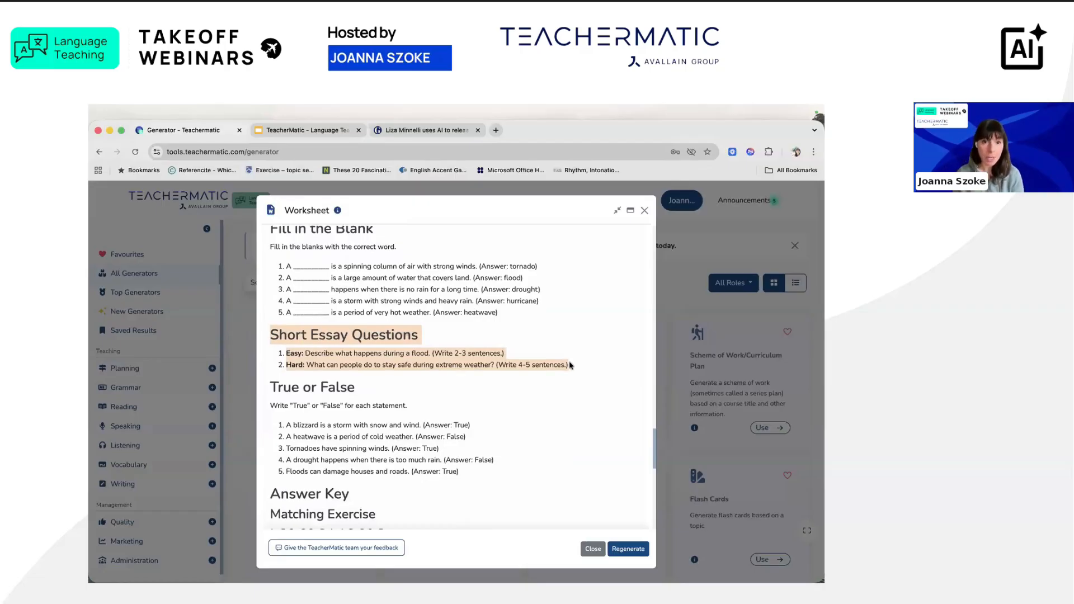
Refine the generated worksheet with the instruction "include Liza Minelli as well"
{"action": "scroll", "coordinate": [567, 360], "scroll_direction": "down", "scroll_amount": 2}
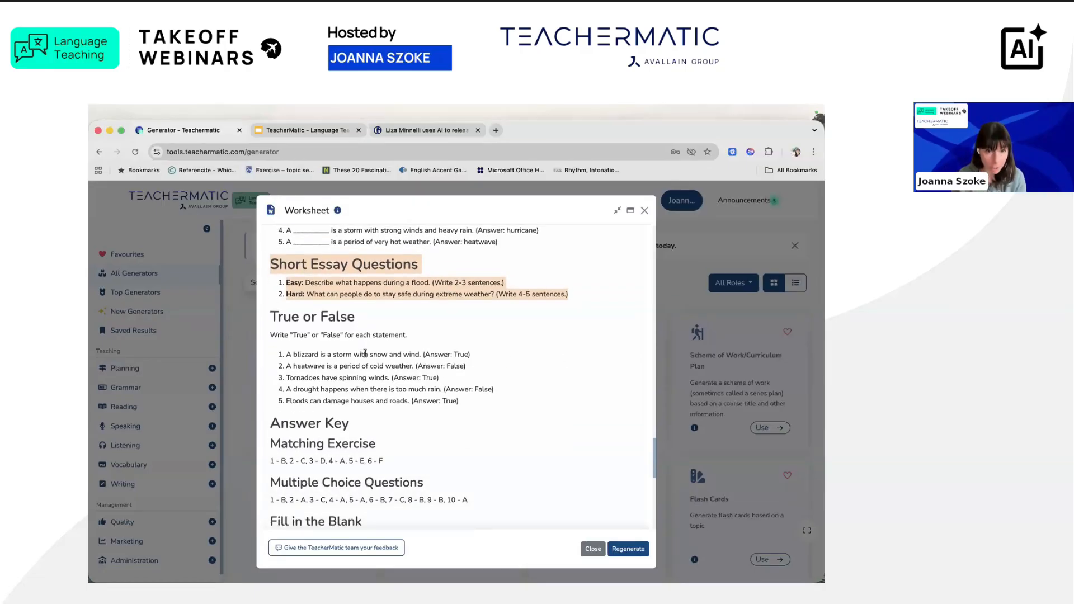
{"action": "scroll", "coordinate": [364, 352], "scroll_direction": "down", "scroll_amount": 4}
{"action": "scroll", "coordinate": [370, 354], "scroll_direction": "down", "scroll_amount": 4}
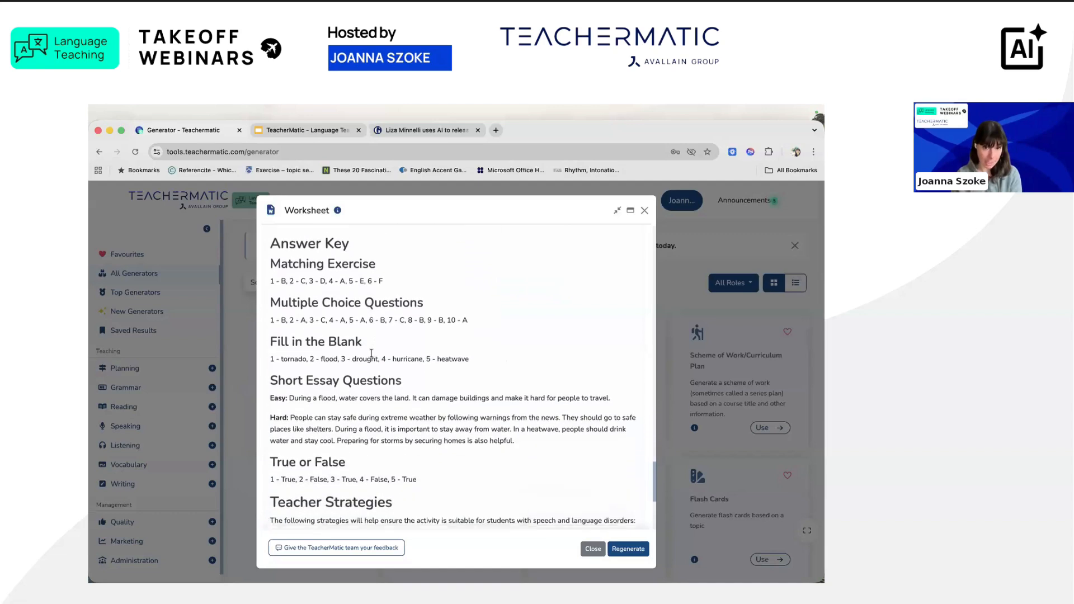
{"action": "scroll", "coordinate": [391, 472], "scroll_direction": "down", "scroll_amount": 6}
{"action": "left_click", "coordinate": [392, 472]}
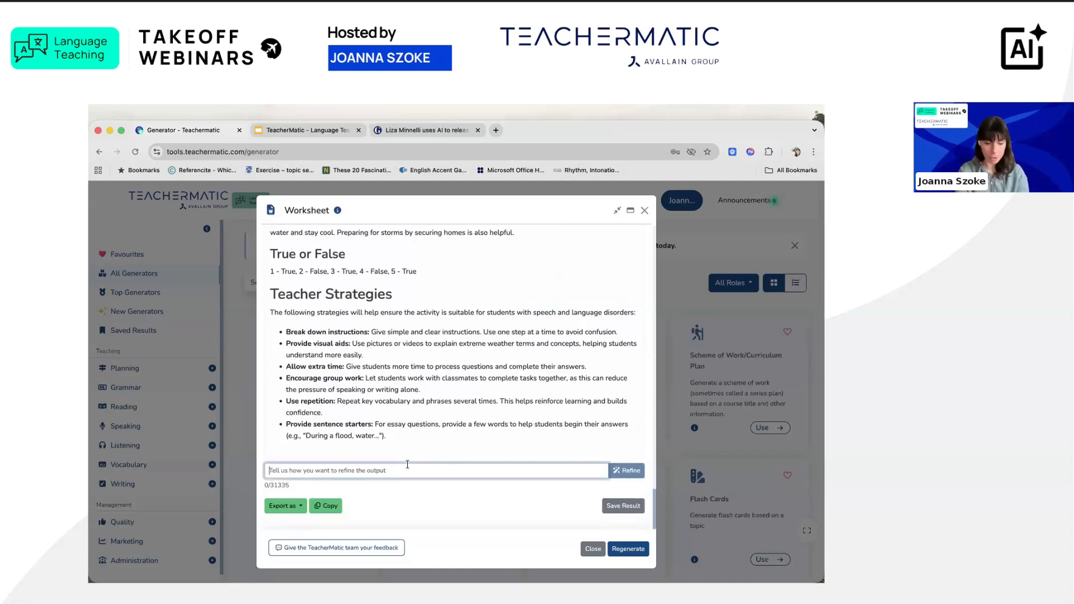
{"action": "type", "text": "include"}
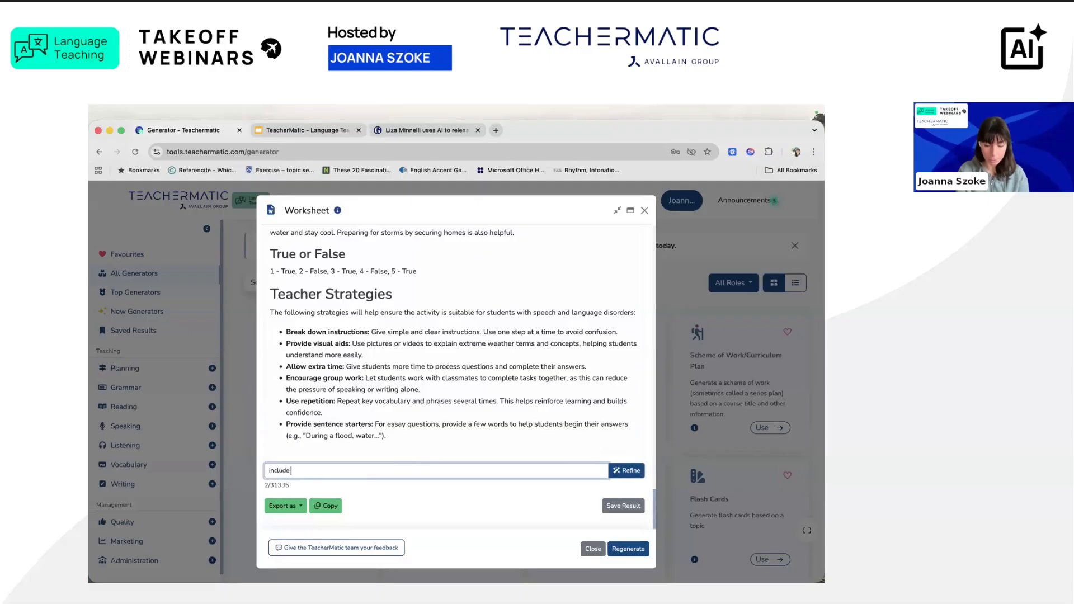
{"action": "type", "text": " Lixza M"}
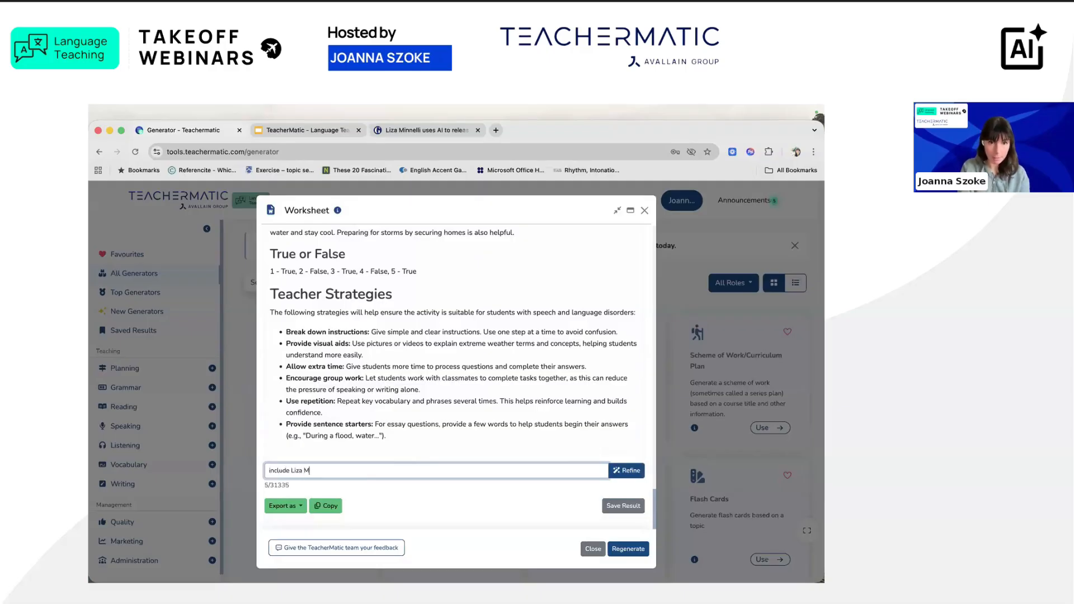
{"action": "type", "text": "cnelli"}
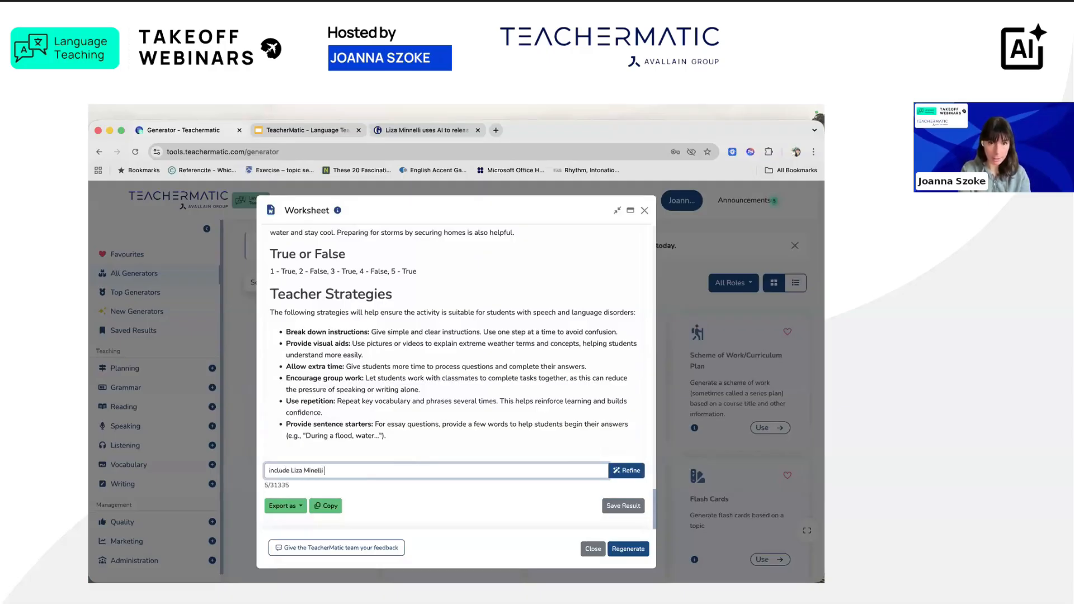
{"action": "type", "text": " as well"}
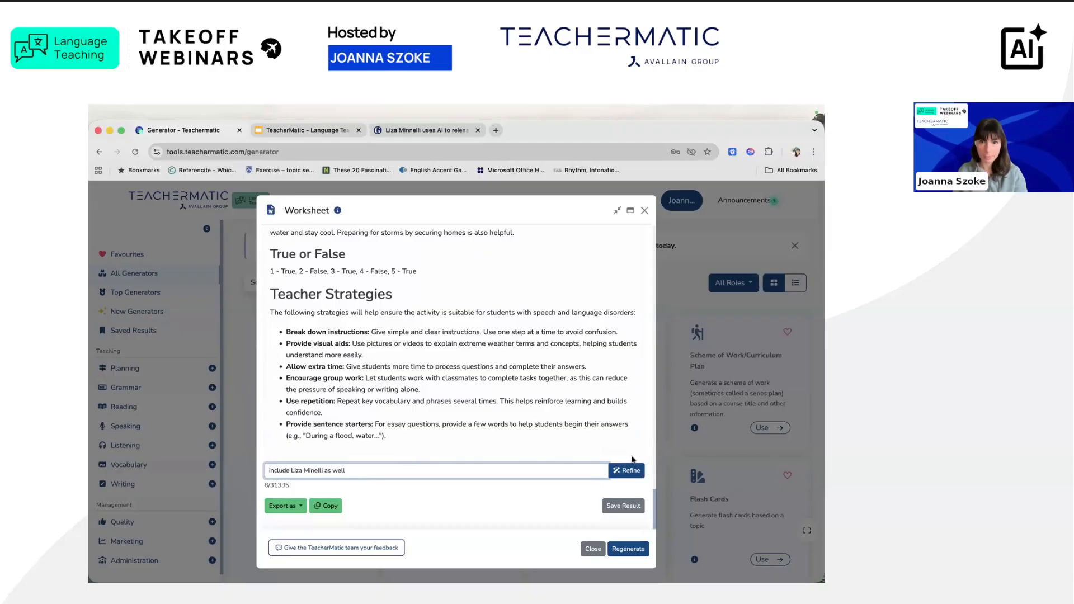
{"action": "left_click", "coordinate": [608, 471]}
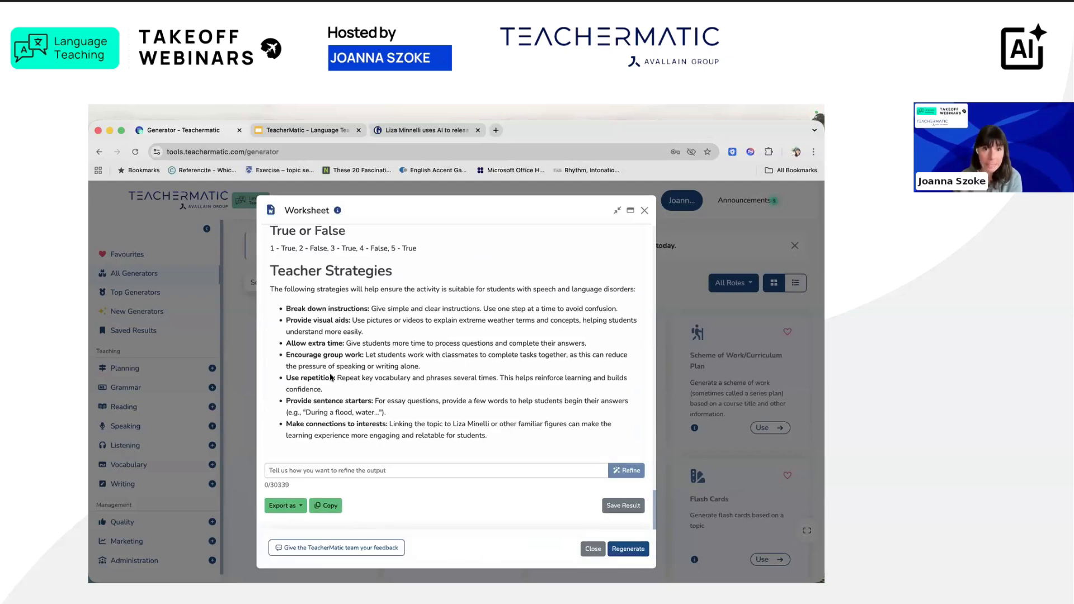
Examine the refined worksheet's Teacher Strategies and highlight the "Make connections to interests" strategy
{"action": "left_click_drag", "start_coordinate": [271, 271], "coordinate": [393, 273]}
{"action": "left_click_drag", "start_coordinate": [444, 399], "coordinate": [500, 427]}
{"action": "left_click", "coordinate": [352, 309]}
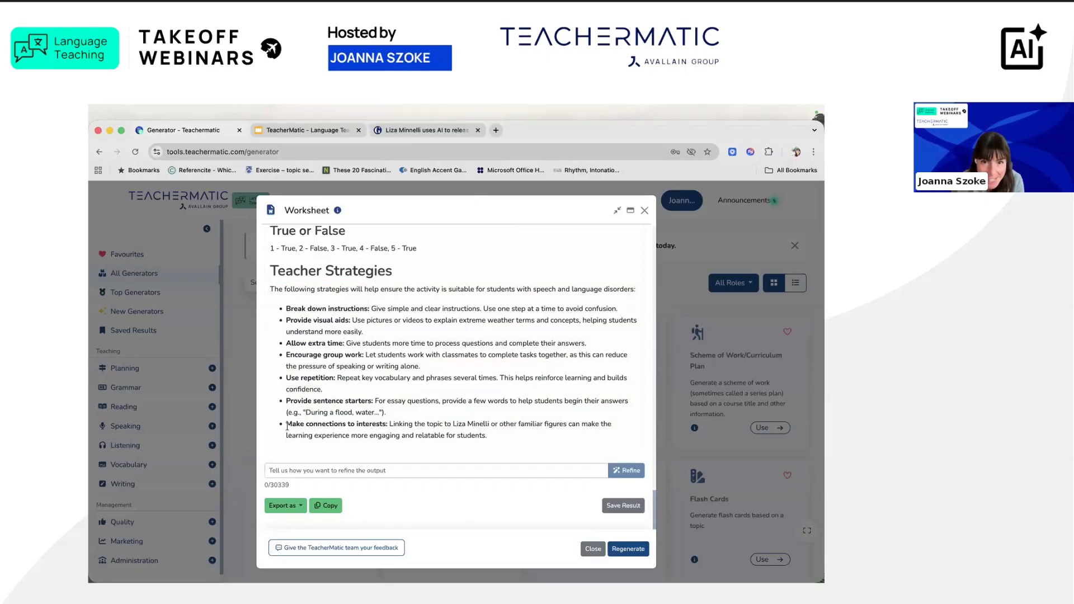
{"action": "left_click_drag", "start_coordinate": [287, 425], "coordinate": [483, 433]}
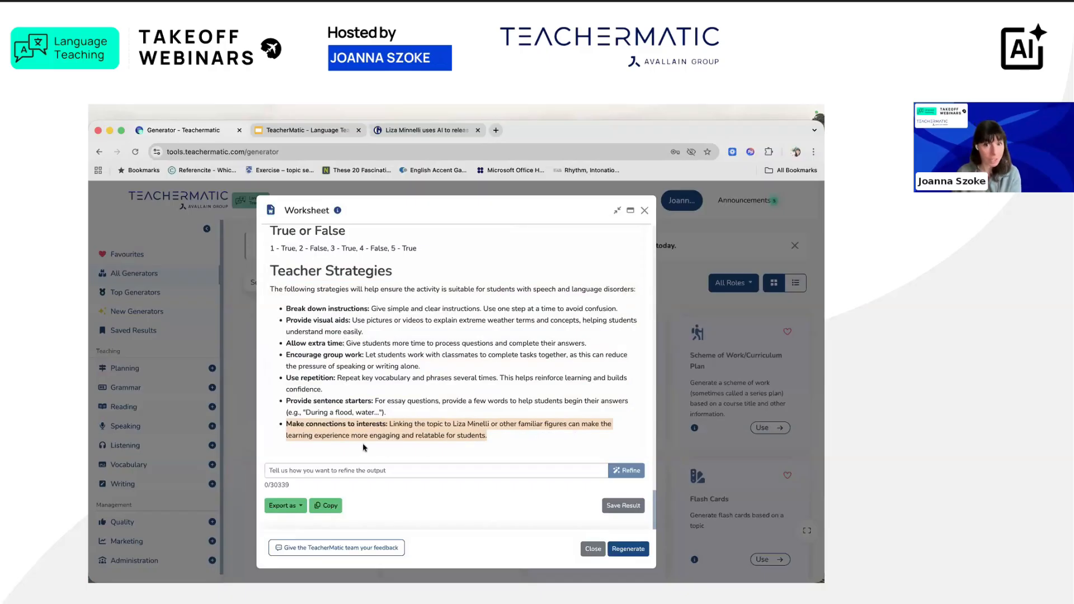
Check the supporting website setting and read the refined worksheet's exercises through to the Short Essay Questions
{"action": "scroll", "coordinate": [363, 443], "scroll_direction": "up", "scroll_amount": 10}
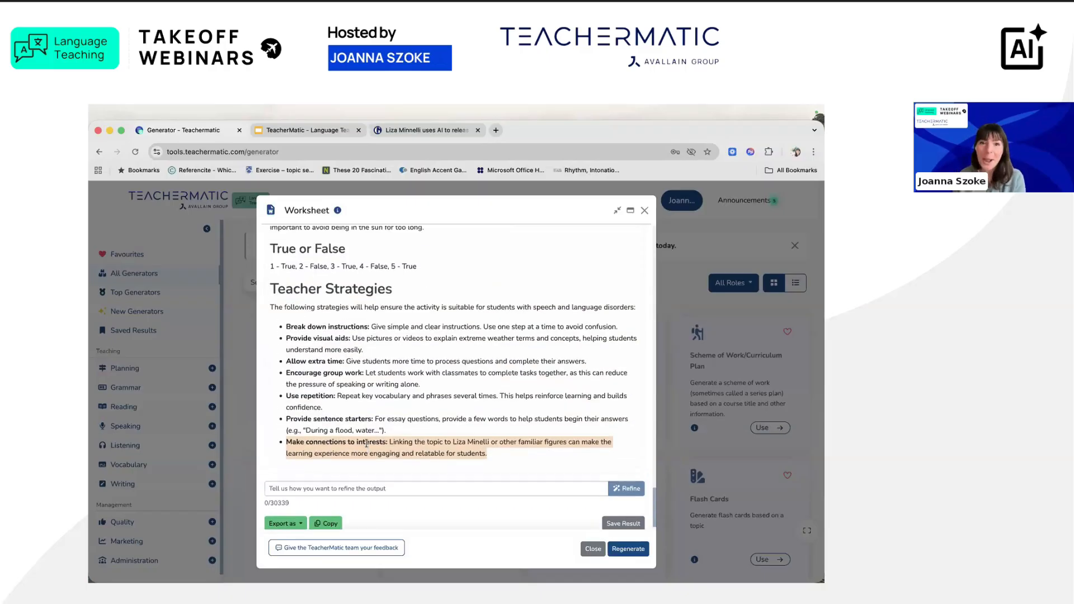
{"action": "scroll", "coordinate": [366, 445], "scroll_direction": "up", "scroll_amount": 15}
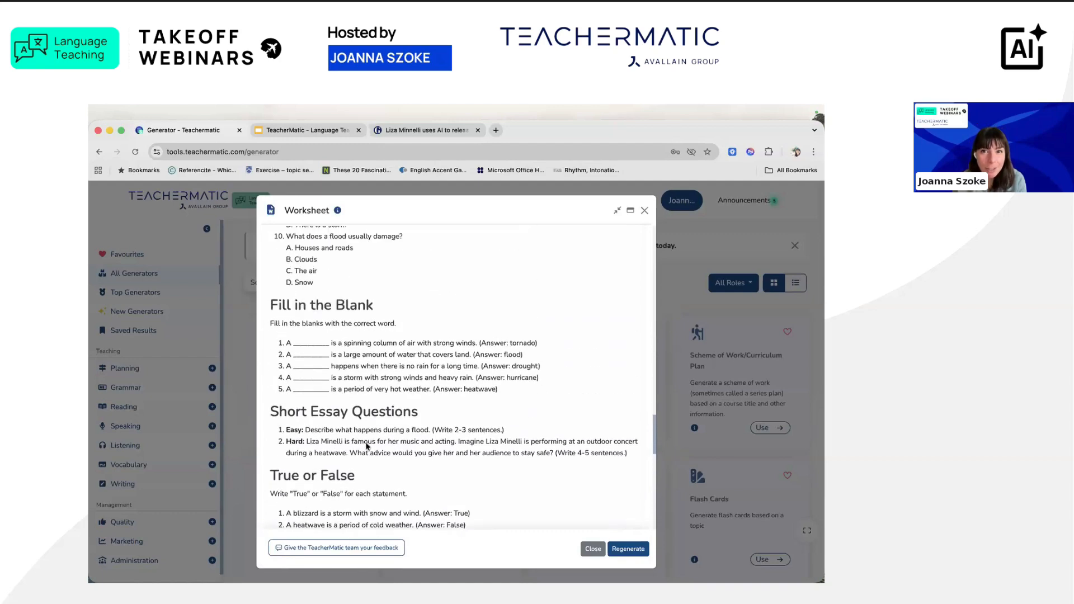
{"action": "scroll", "coordinate": [364, 447], "scroll_direction": "up", "scroll_amount": 2}
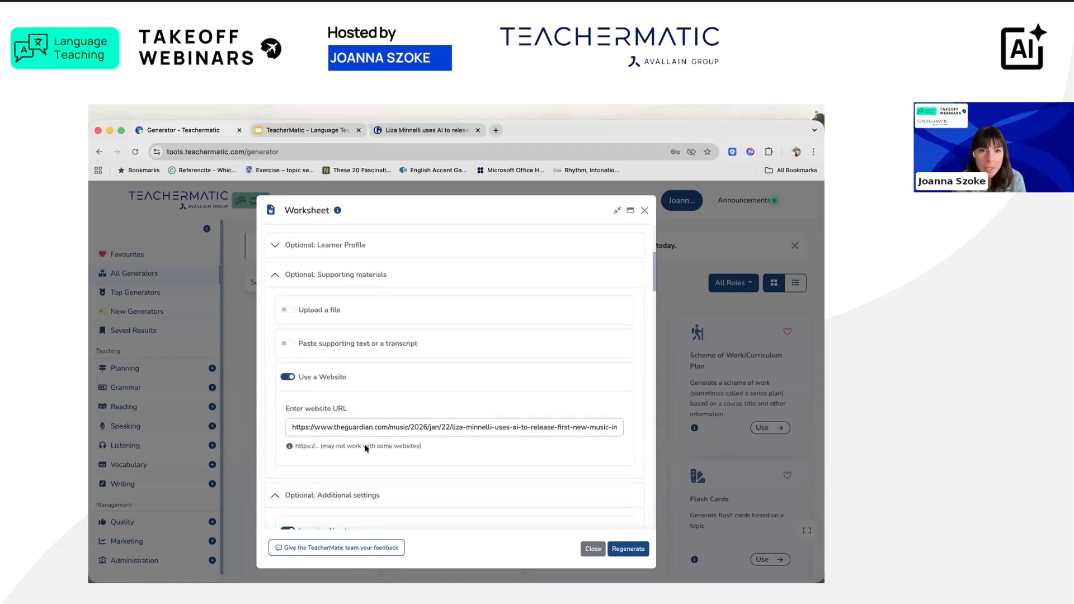
{"action": "scroll", "coordinate": [364, 448], "scroll_direction": "down", "scroll_amount": 10}
{"action": "scroll", "coordinate": [364, 449], "scroll_direction": "down", "scroll_amount": 7}
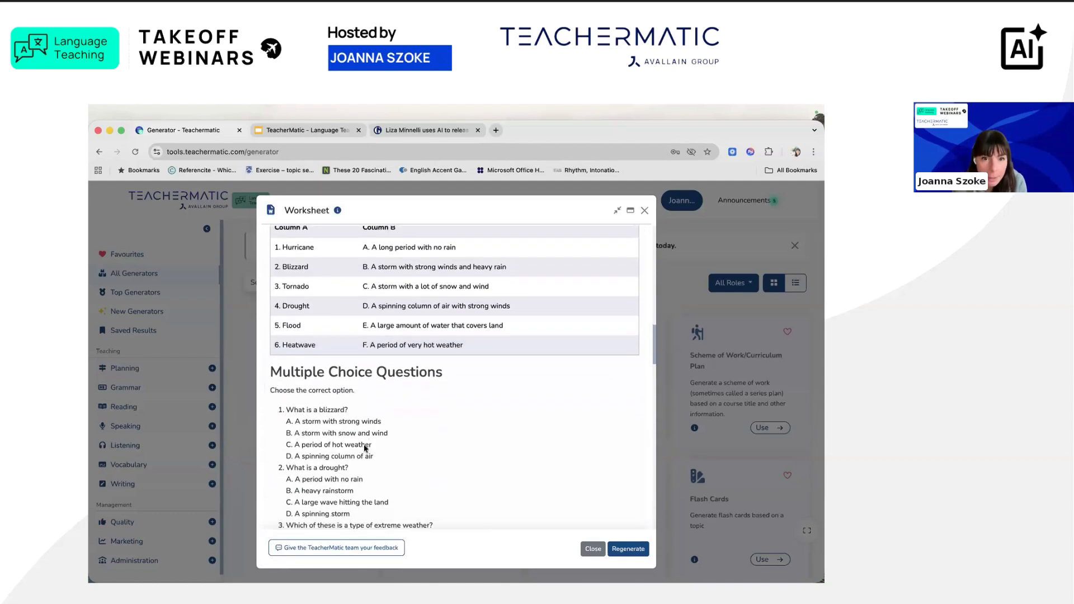
{"action": "scroll", "coordinate": [364, 448], "scroll_direction": "down", "scroll_amount": 4}
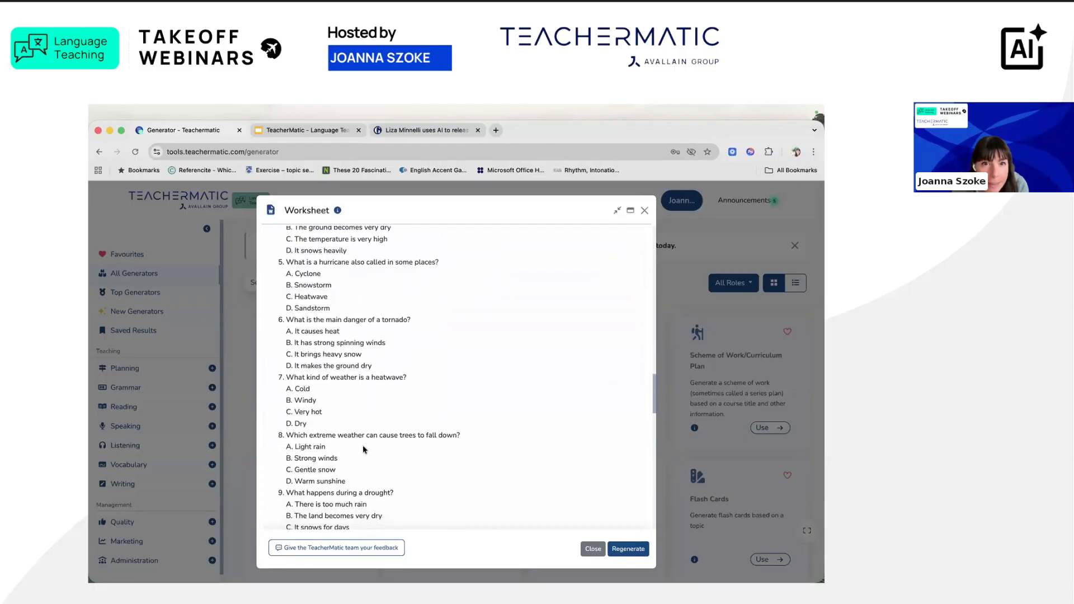
{"action": "scroll", "coordinate": [364, 449], "scroll_direction": "down", "scroll_amount": 4}
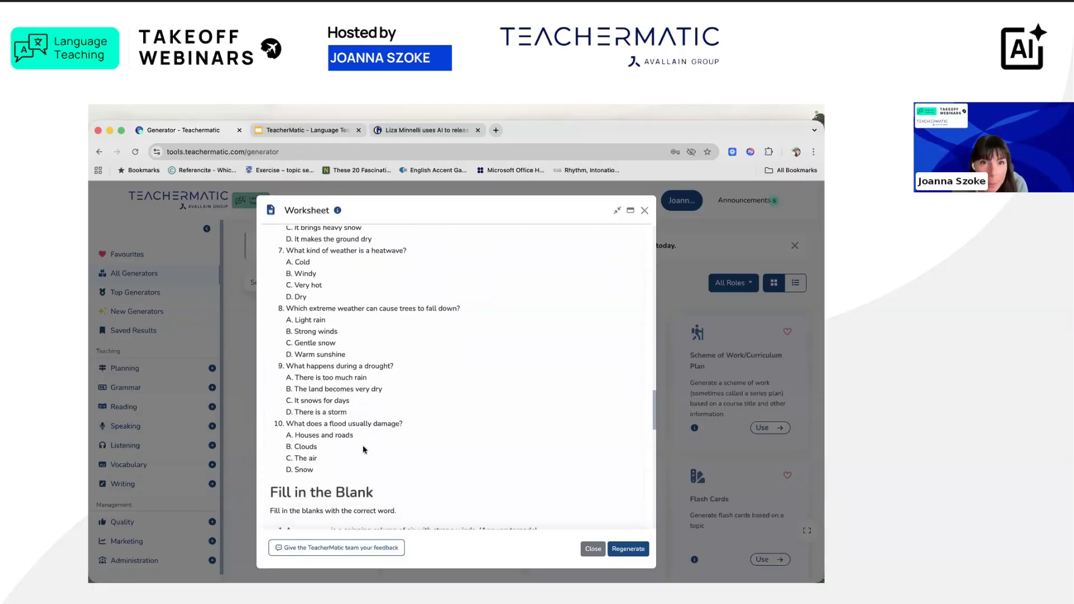
{"action": "scroll", "coordinate": [364, 449], "scroll_direction": "down", "scroll_amount": 3}
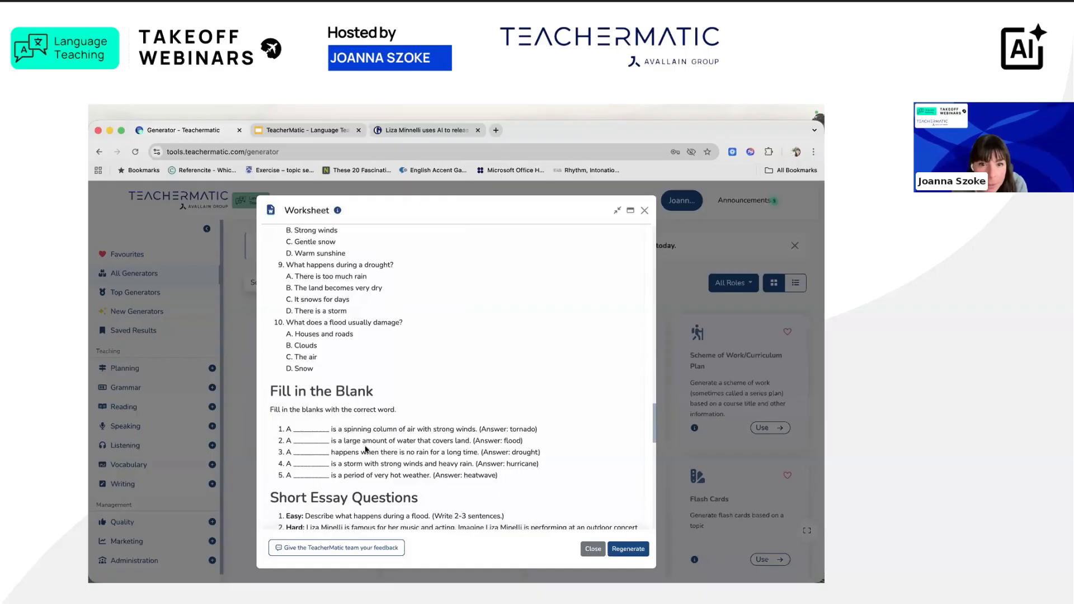
{"action": "scroll", "coordinate": [364, 449], "scroll_direction": "down", "scroll_amount": 5}
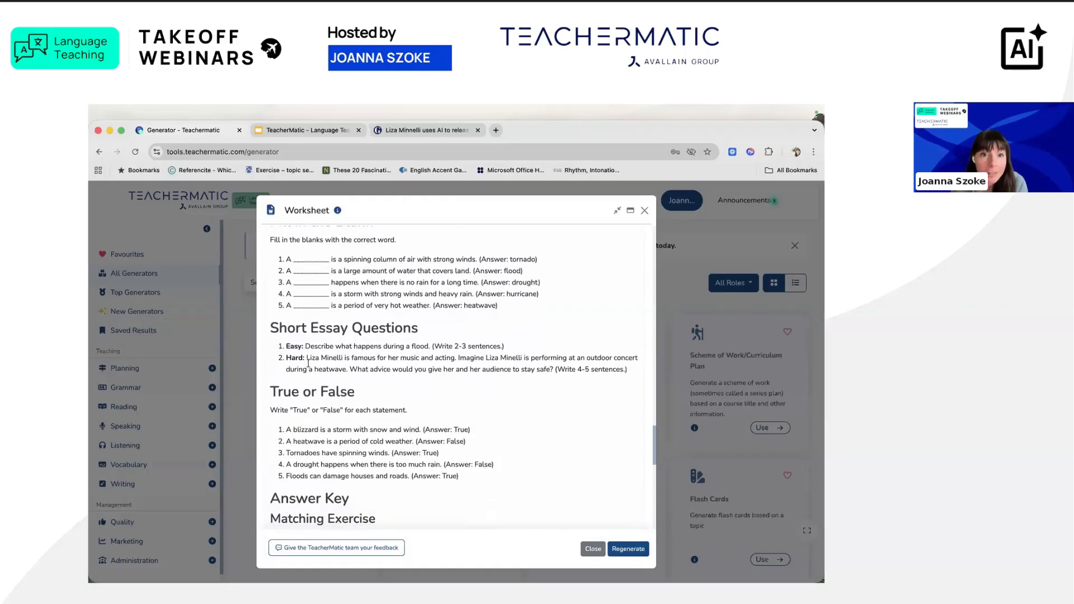
Highlight the Hard short essay question, singling out its outdoor concert sentence, and look over the True or False exercise
{"action": "left_click_drag", "start_coordinate": [286, 358], "coordinate": [548, 365]}
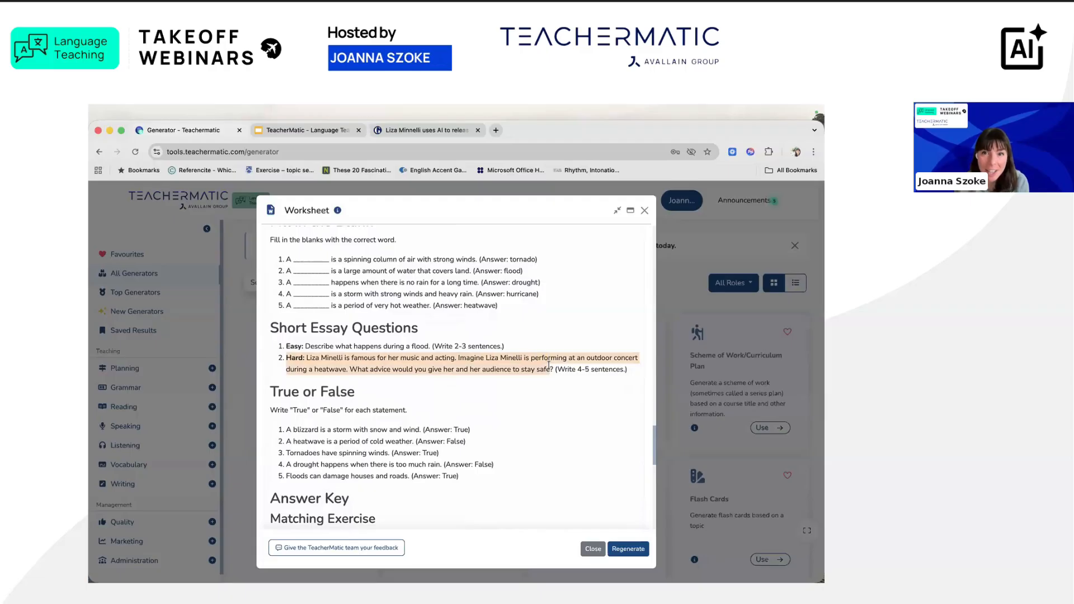
{"action": "left_click", "coordinate": [493, 367]}
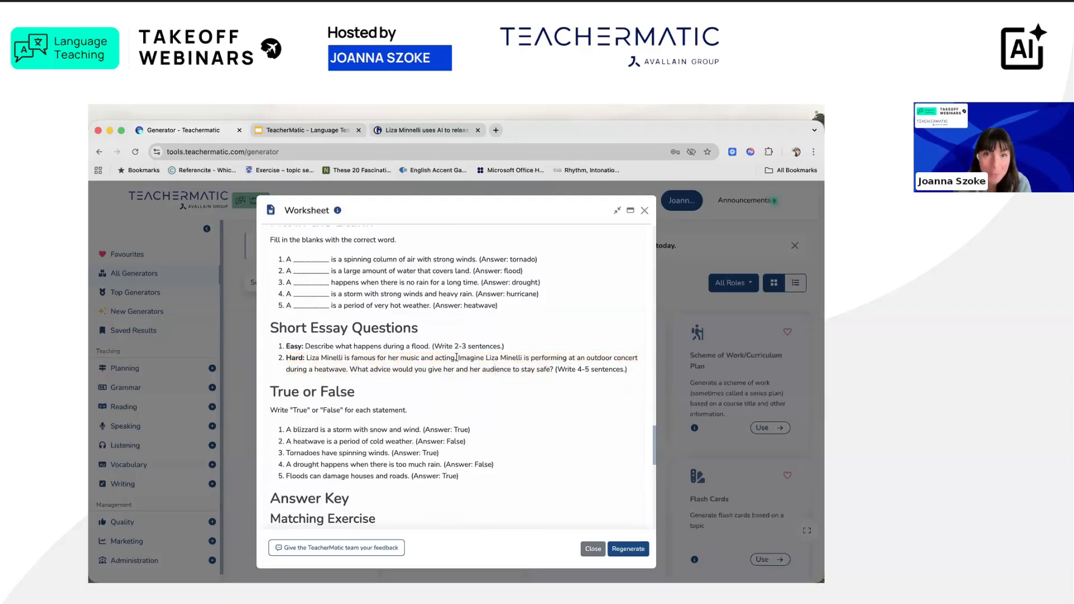
{"action": "left_click_drag", "start_coordinate": [460, 358], "coordinate": [347, 372]}
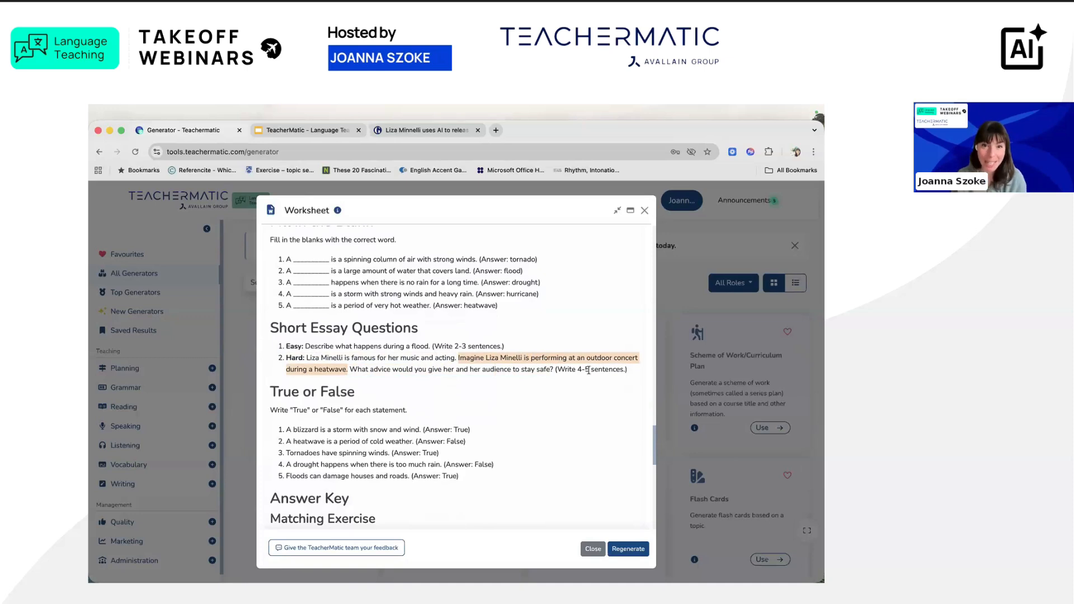
{"action": "scroll", "coordinate": [491, 385], "scroll_direction": "down", "scroll_amount": 2}
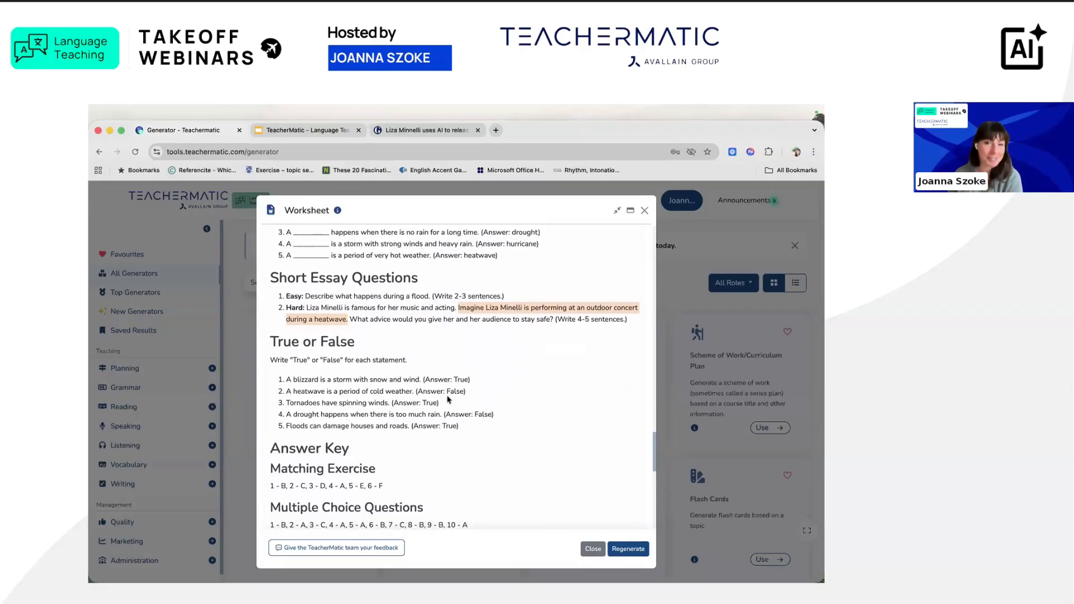
{"action": "scroll", "coordinate": [448, 399], "scroll_direction": "down", "scroll_amount": 1}
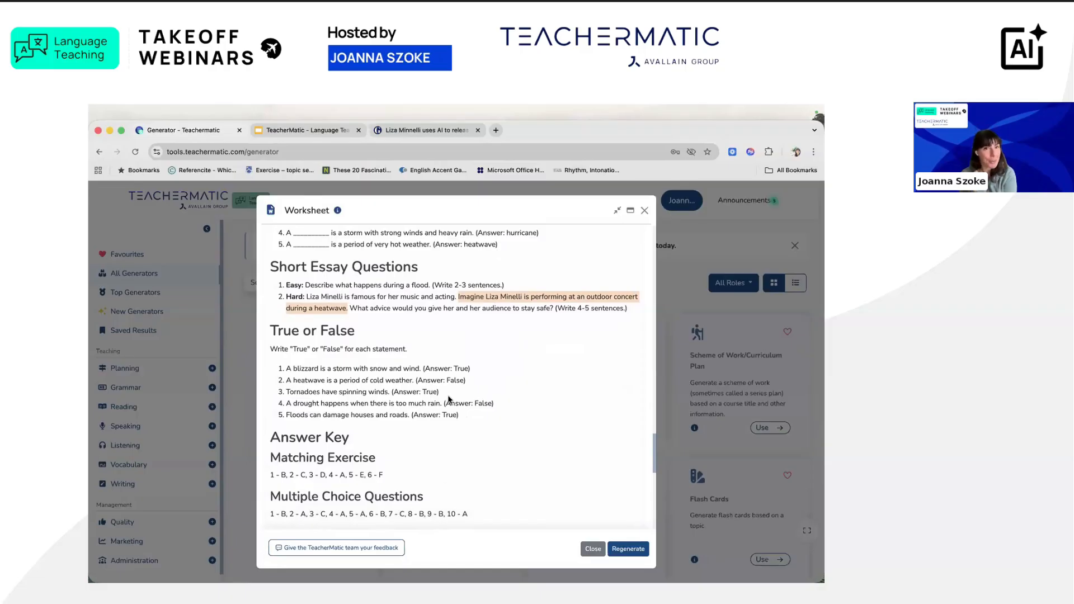
Review the worksheet's Answer Key down to the True or False answers and close the Worksheet generator
{"action": "scroll", "coordinate": [445, 397], "scroll_direction": "down", "scroll_amount": 5}
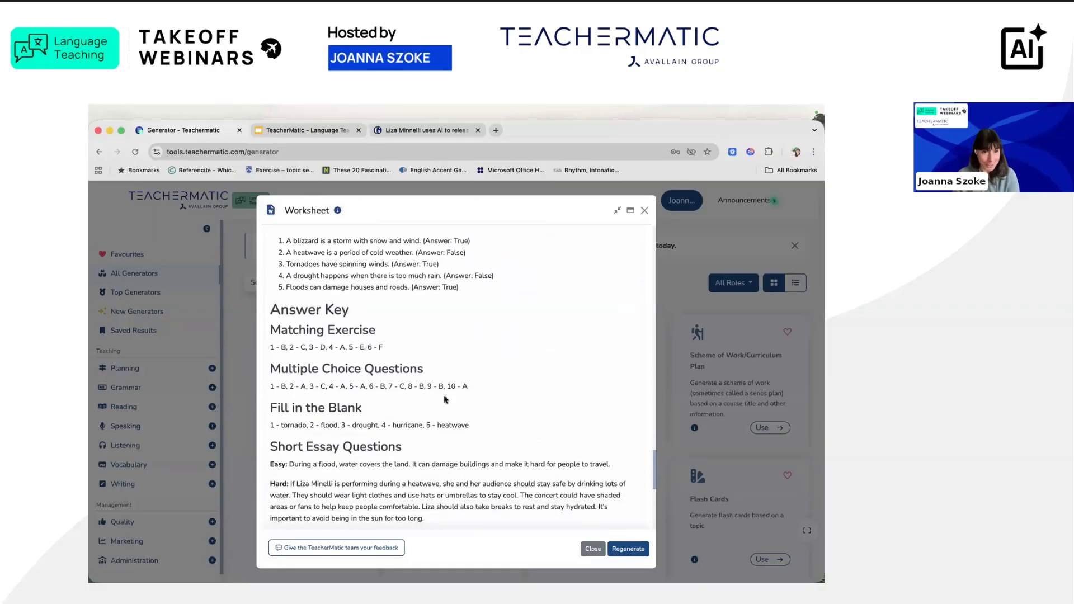
{"action": "scroll", "coordinate": [438, 397], "scroll_direction": "down", "scroll_amount": 2}
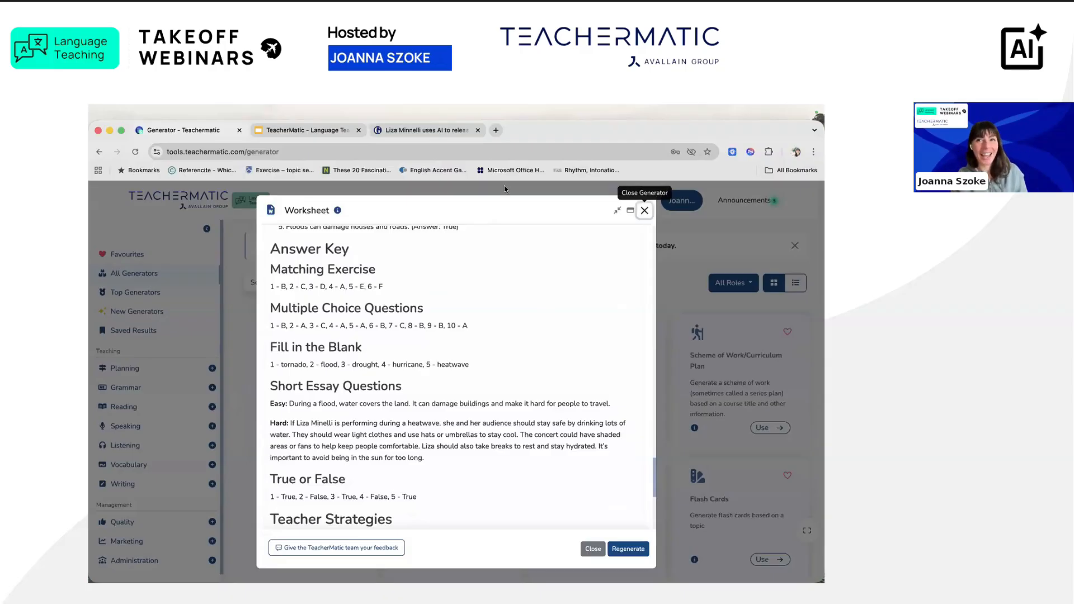
{"action": "left_click", "coordinate": [645, 211]}
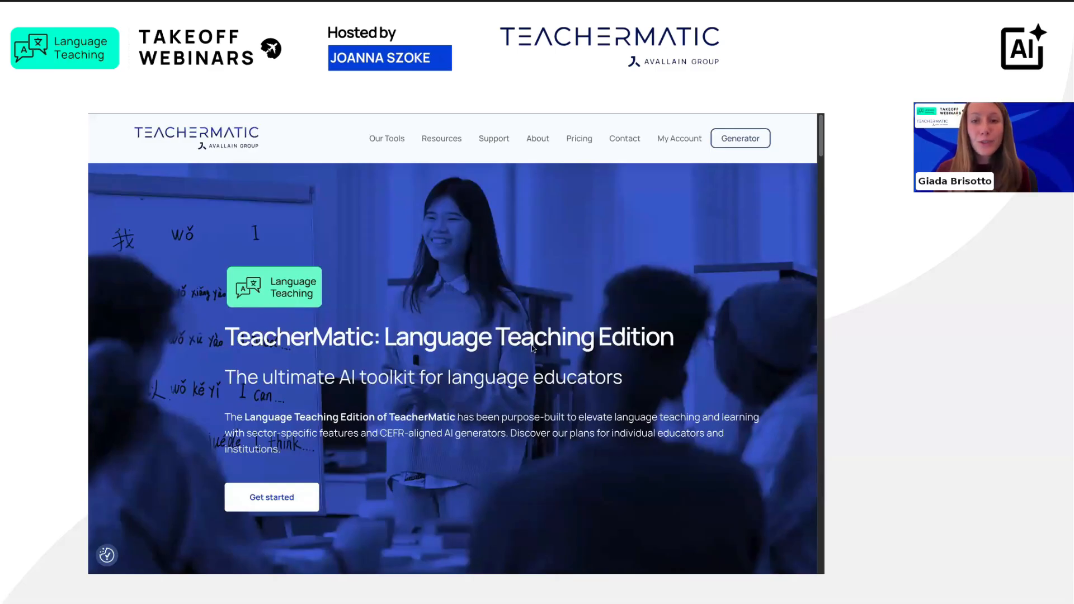
Examine the Language Teaching Edition page from its introduction through the partner organisations and generator cards to the CEFR alignment section
{"action": "left_click", "coordinate": [238, 142]}
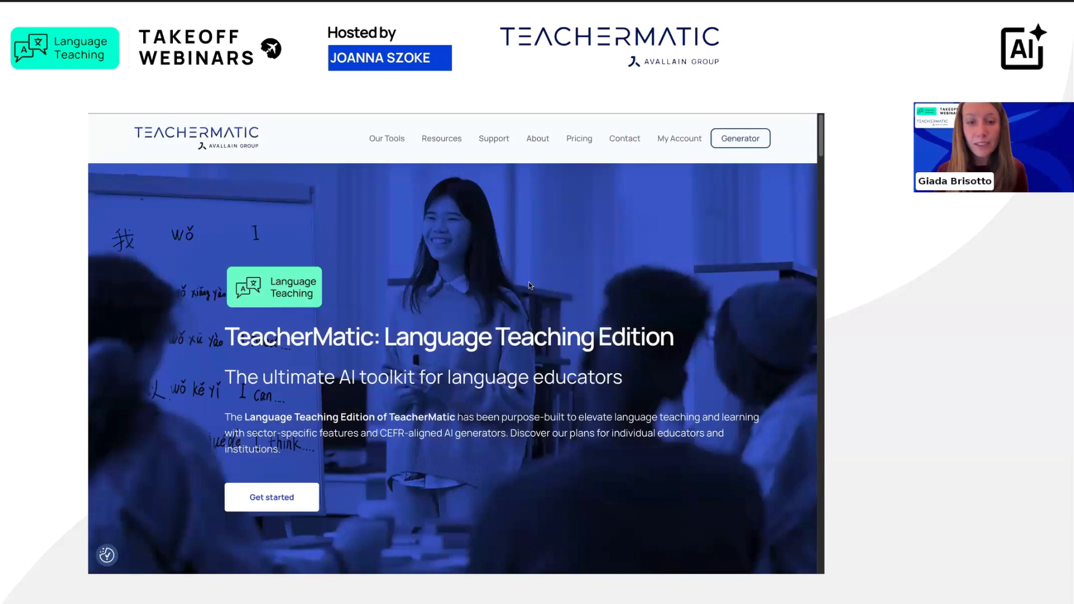
{"action": "scroll", "coordinate": [528, 284], "scroll_direction": "down", "scroll_amount": 3}
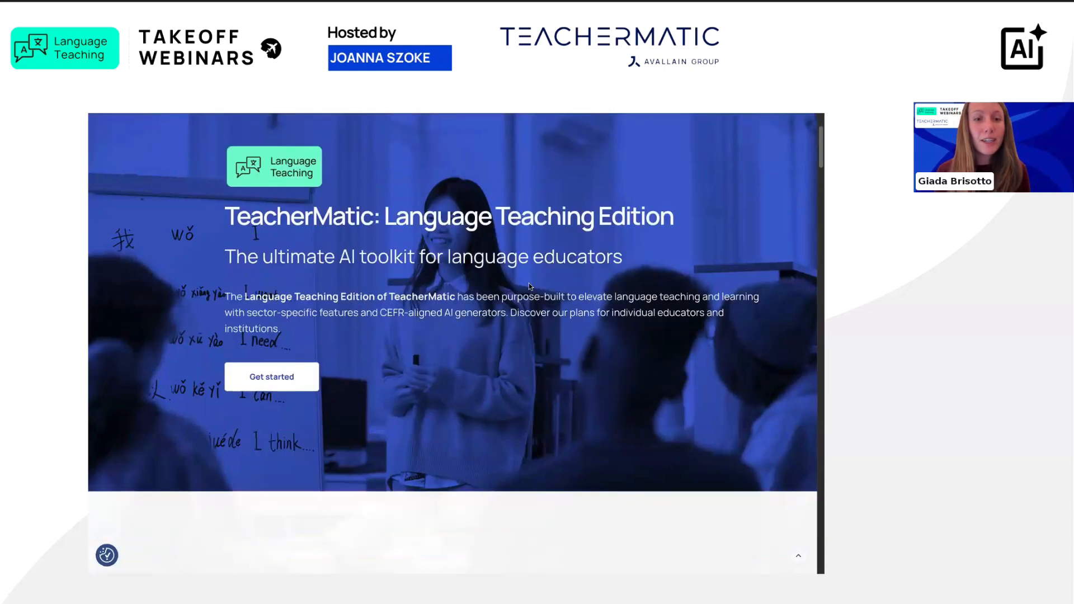
{"action": "scroll", "coordinate": [528, 285], "scroll_direction": "down", "scroll_amount": 7}
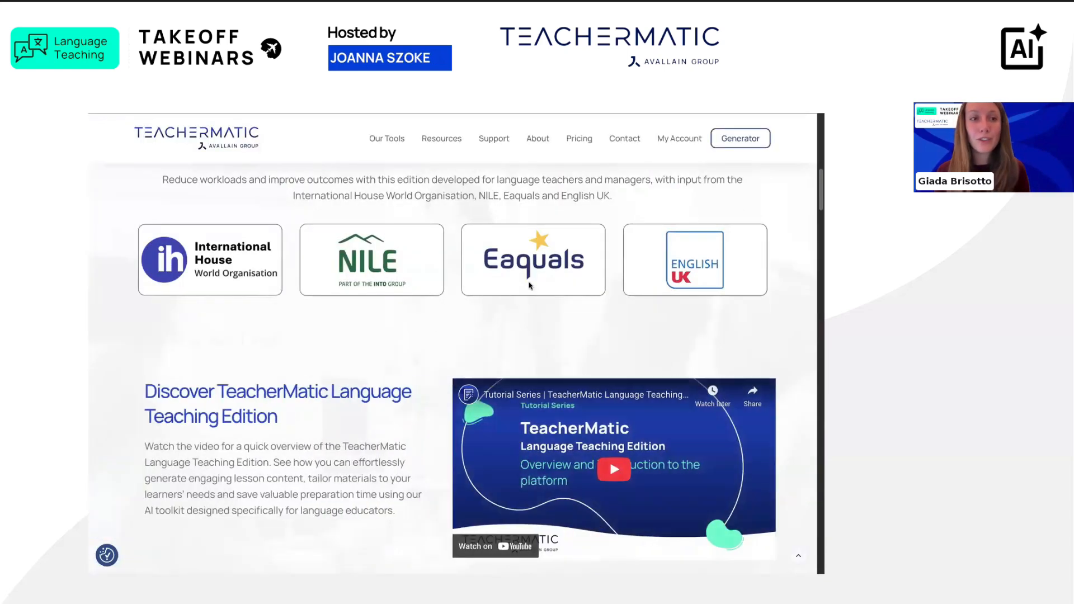
{"action": "scroll", "coordinate": [528, 285], "scroll_direction": "down", "scroll_amount": 2}
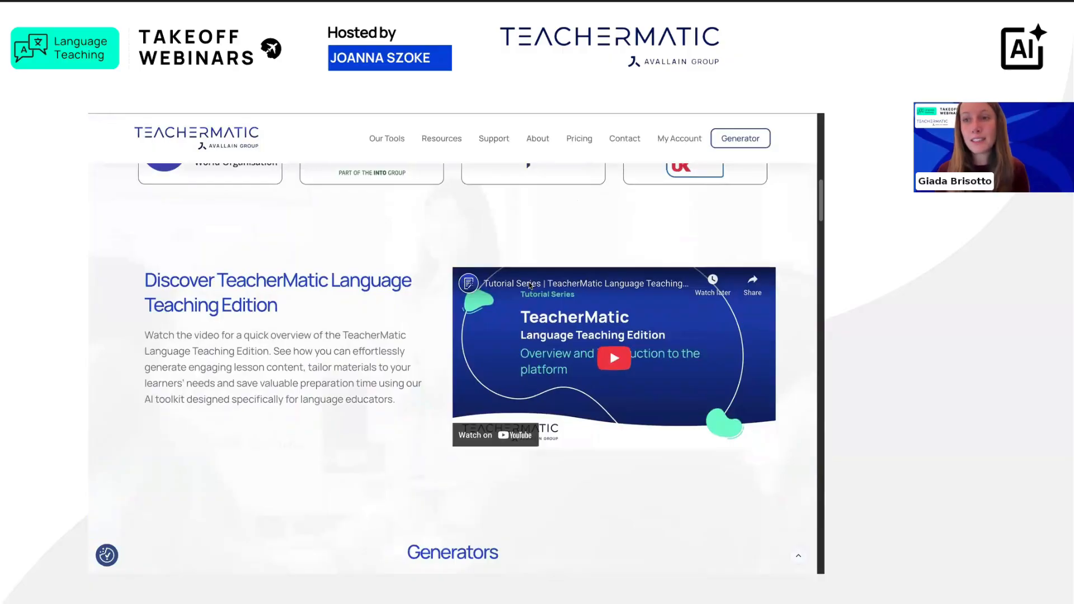
{"action": "scroll", "coordinate": [530, 286], "scroll_direction": "down", "scroll_amount": 7}
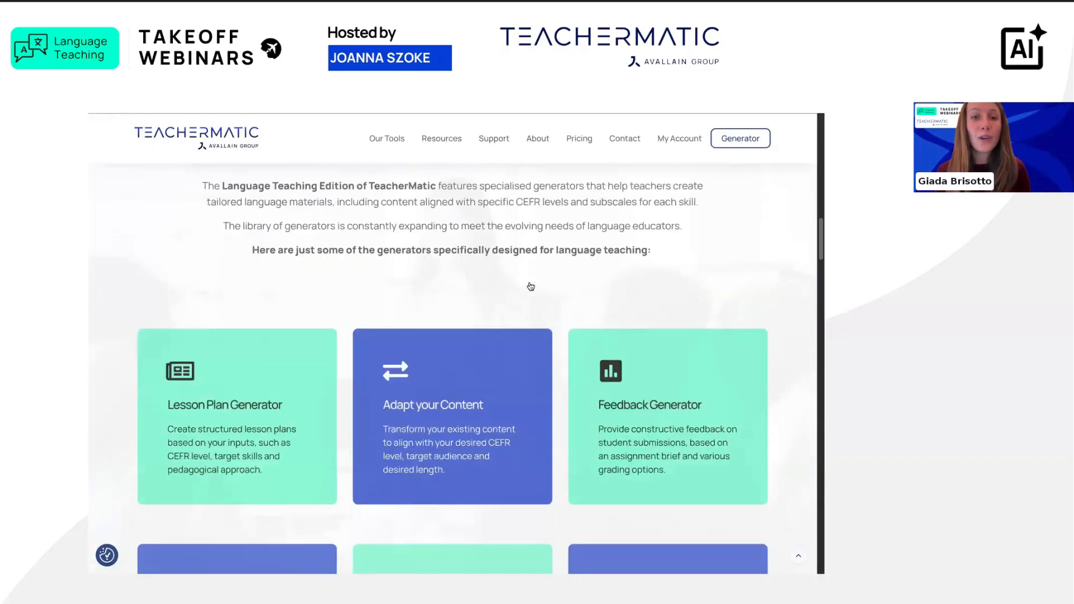
{"action": "scroll", "coordinate": [530, 286], "scroll_direction": "down", "scroll_amount": 3}
{"action": "scroll", "coordinate": [531, 285], "scroll_direction": "down", "scroll_amount": 5}
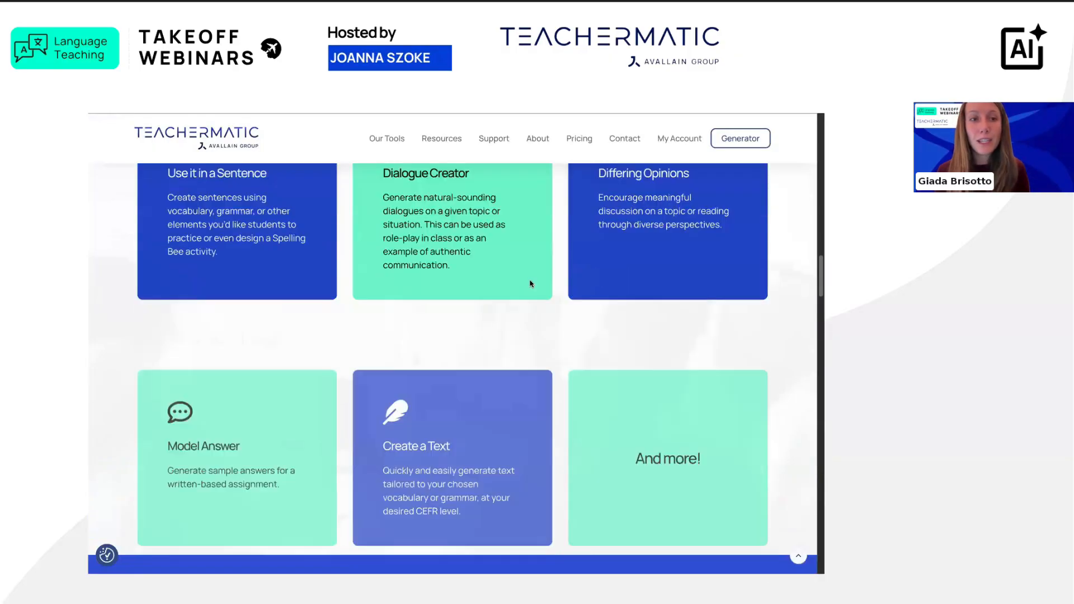
{"action": "scroll", "coordinate": [531, 283], "scroll_direction": "down", "scroll_amount": 10}
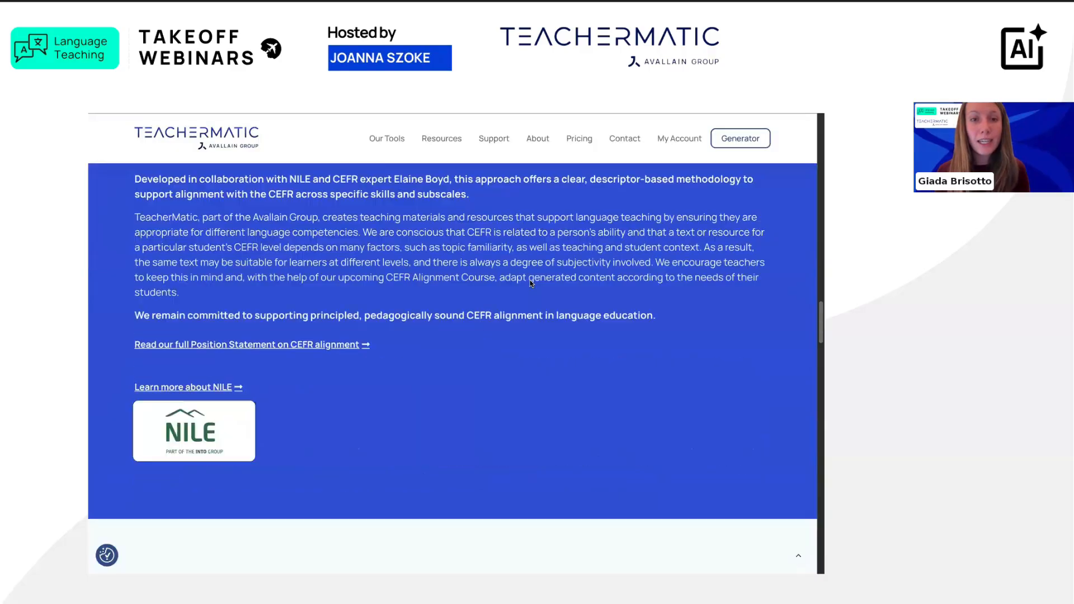
{"action": "scroll", "coordinate": [529, 281], "scroll_direction": "up", "scroll_amount": 1}
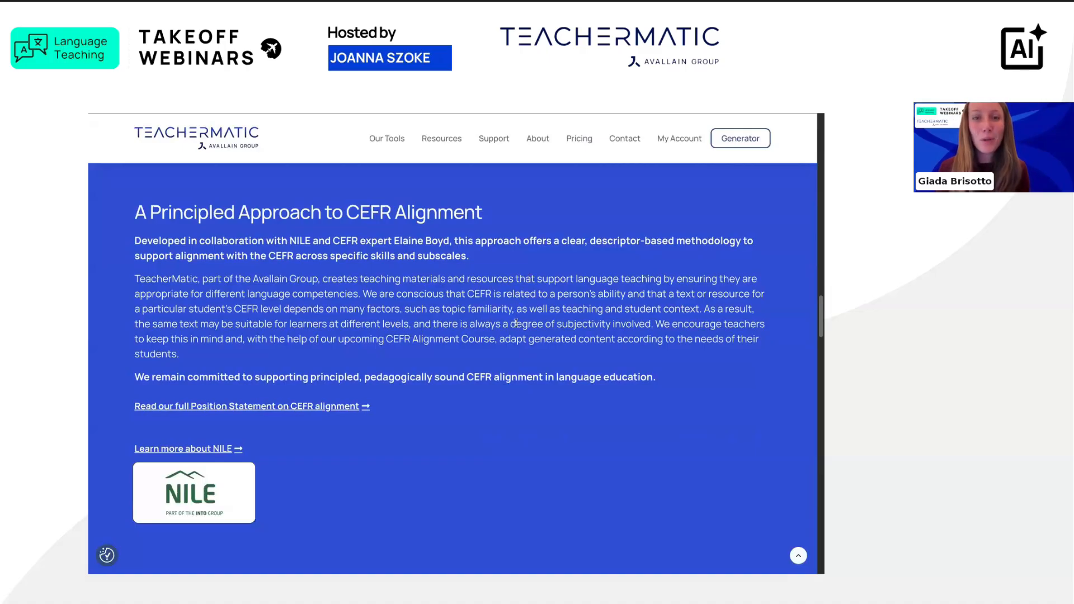
Look over the pedagogical models, Takeoff Webinars registration and recordings, and the access plans for organisations and individuals
{"action": "scroll", "coordinate": [516, 322], "scroll_direction": "down", "scroll_amount": 10}
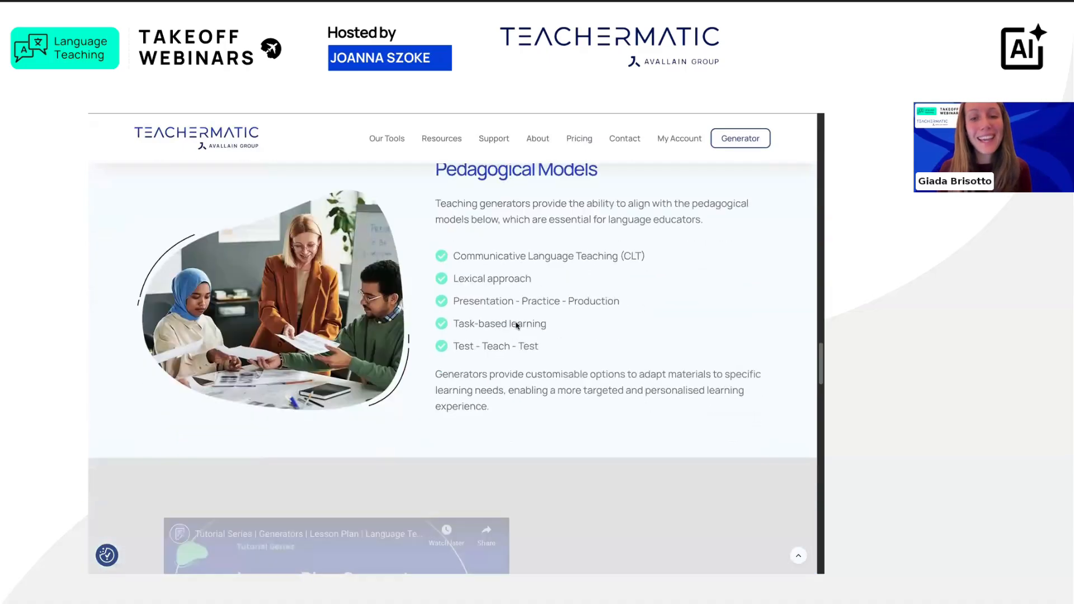
{"action": "scroll", "coordinate": [517, 328], "scroll_direction": "down", "scroll_amount": 4}
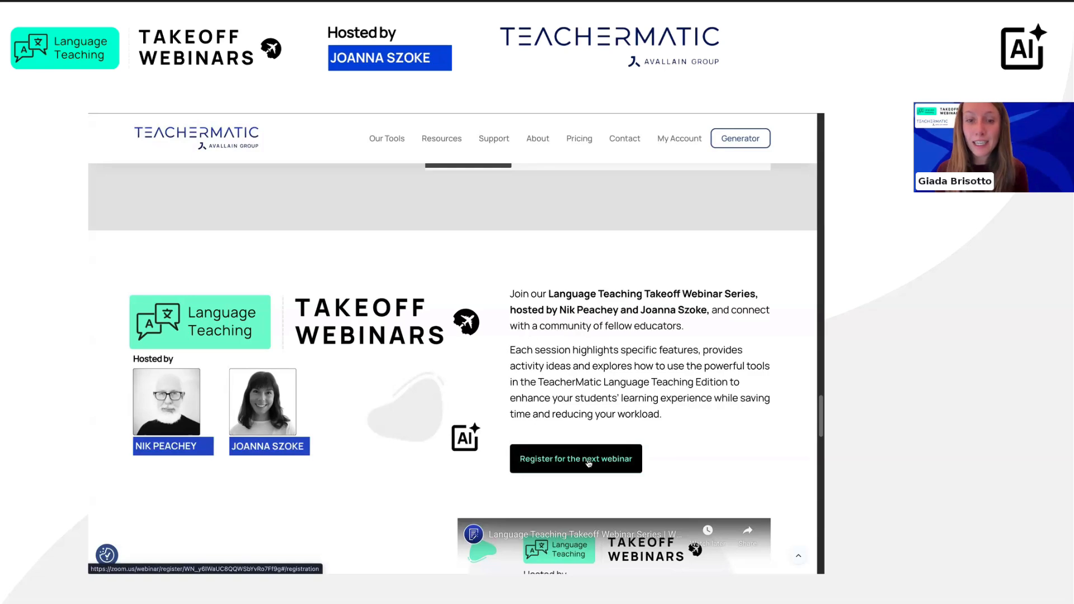
{"action": "scroll", "coordinate": [589, 464], "scroll_direction": "down", "scroll_amount": 3}
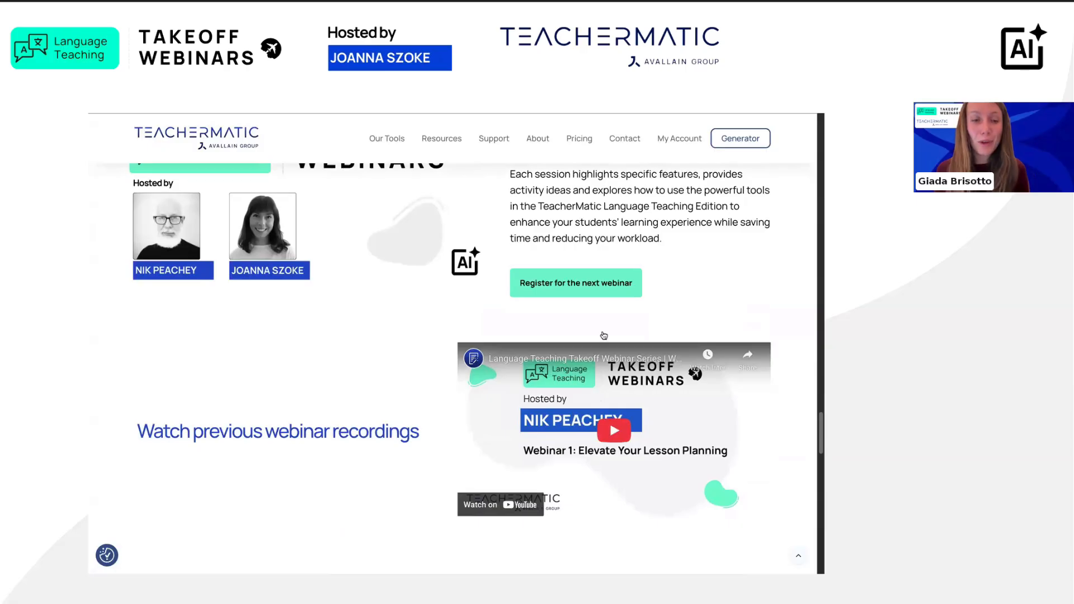
{"action": "scroll", "coordinate": [602, 335], "scroll_direction": "down", "scroll_amount": 3}
{"action": "scroll", "coordinate": [603, 336], "scroll_direction": "down", "scroll_amount": 2}
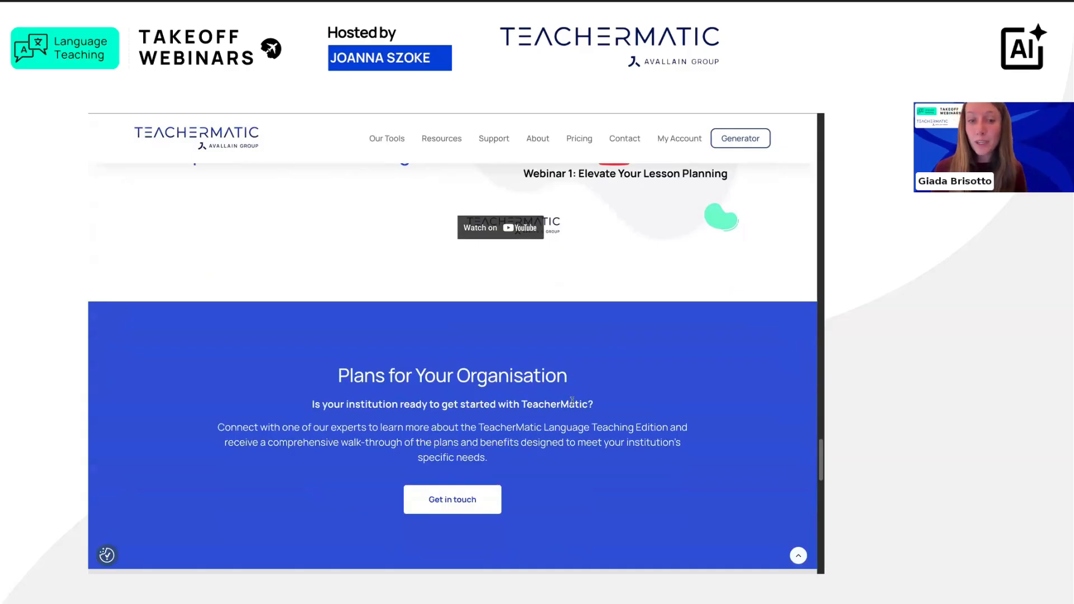
{"action": "scroll", "coordinate": [571, 401], "scroll_direction": "down", "scroll_amount": 3}
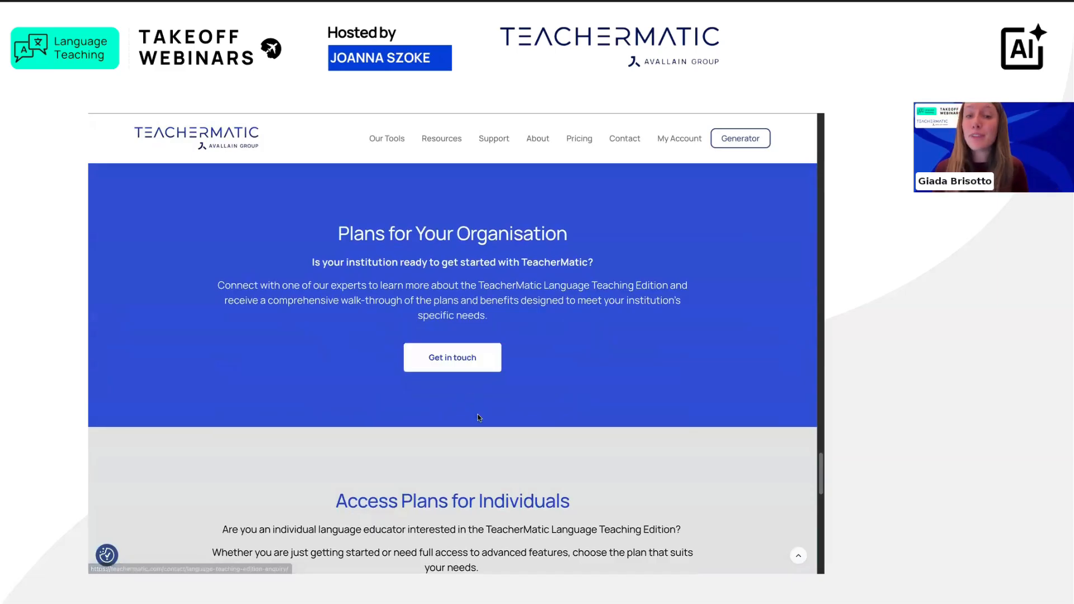
{"action": "scroll", "coordinate": [479, 418], "scroll_direction": "down", "scroll_amount": 2}
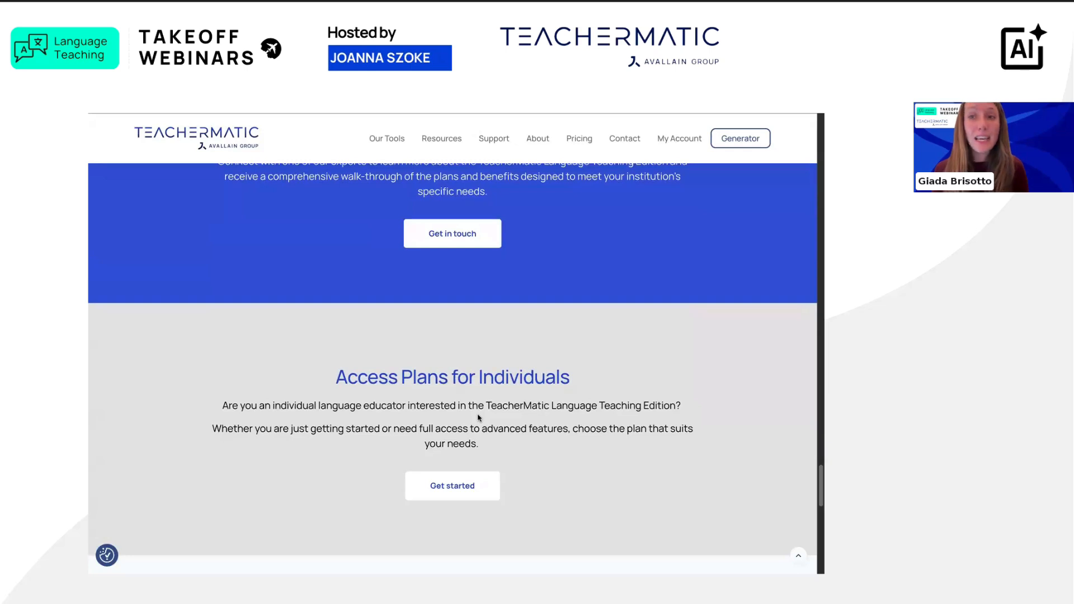